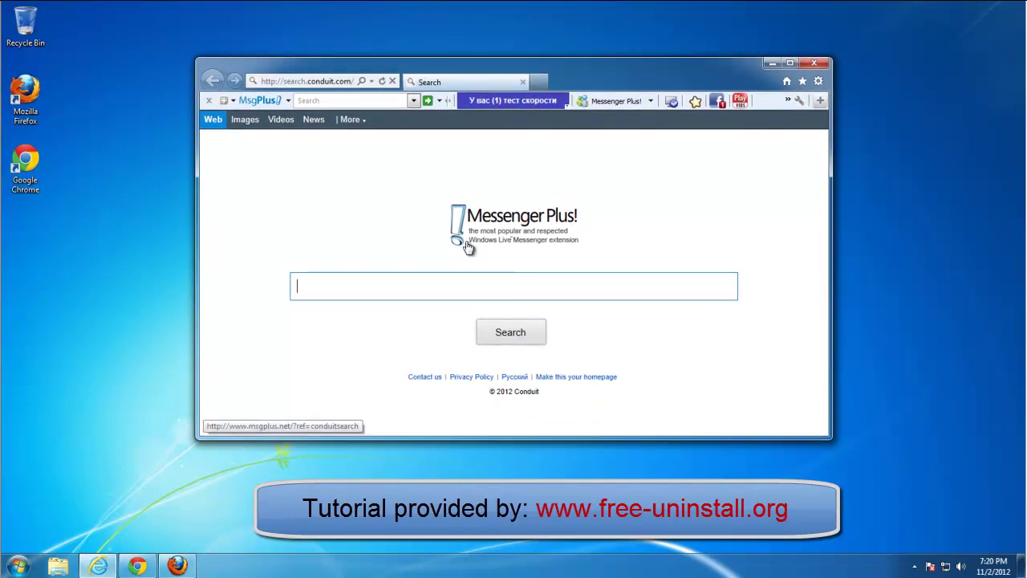
# Examine the Messenger Plus toolbar and Conduit search page in Internet Explorer, Chrome and Firefox, minimizing each window.
pyautogui.click(773, 63)
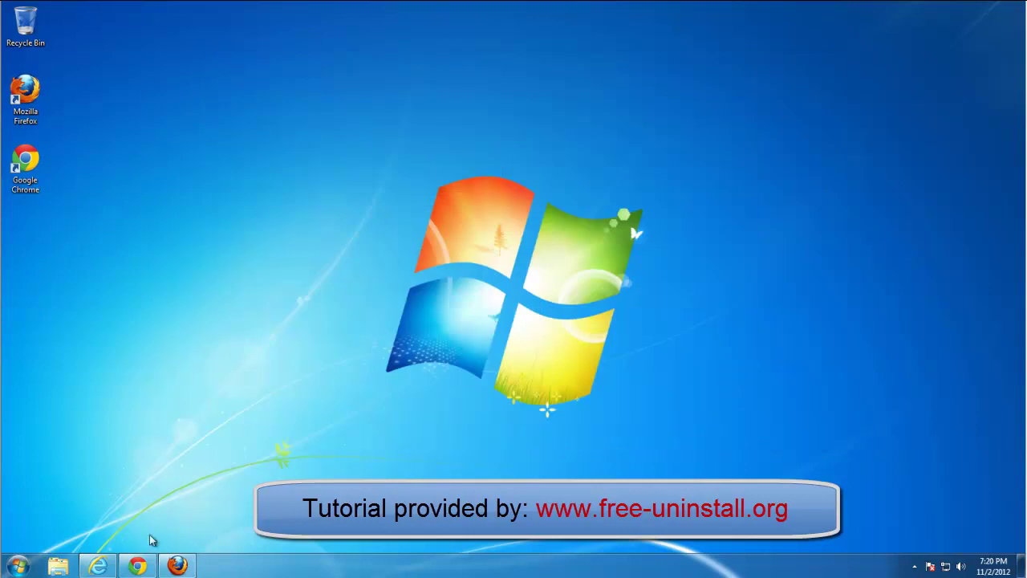
pyautogui.click(141, 566)
pyautogui.moveTo(572, 59); pyautogui.dragTo(580, 59)
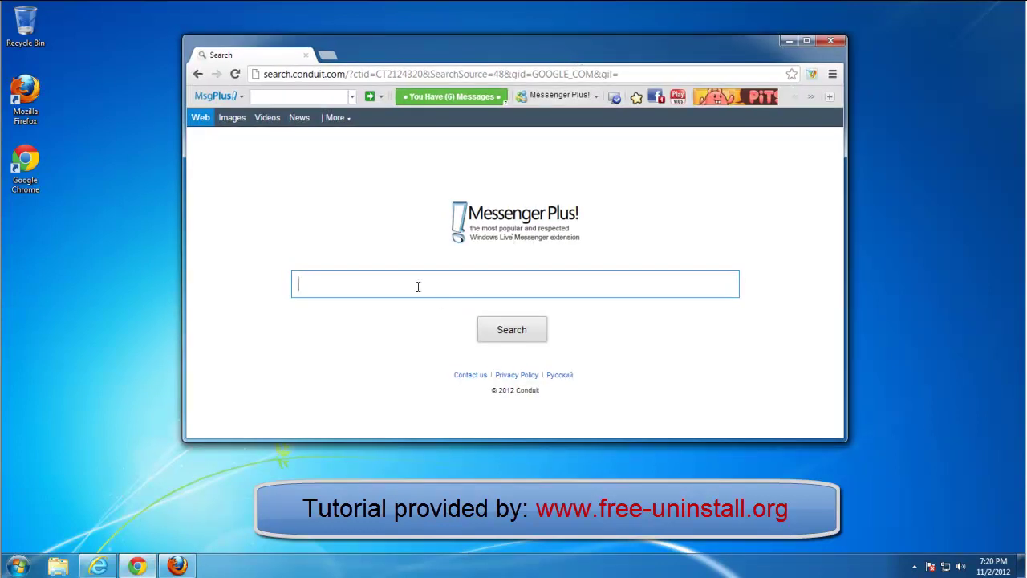
pyautogui.click(787, 42)
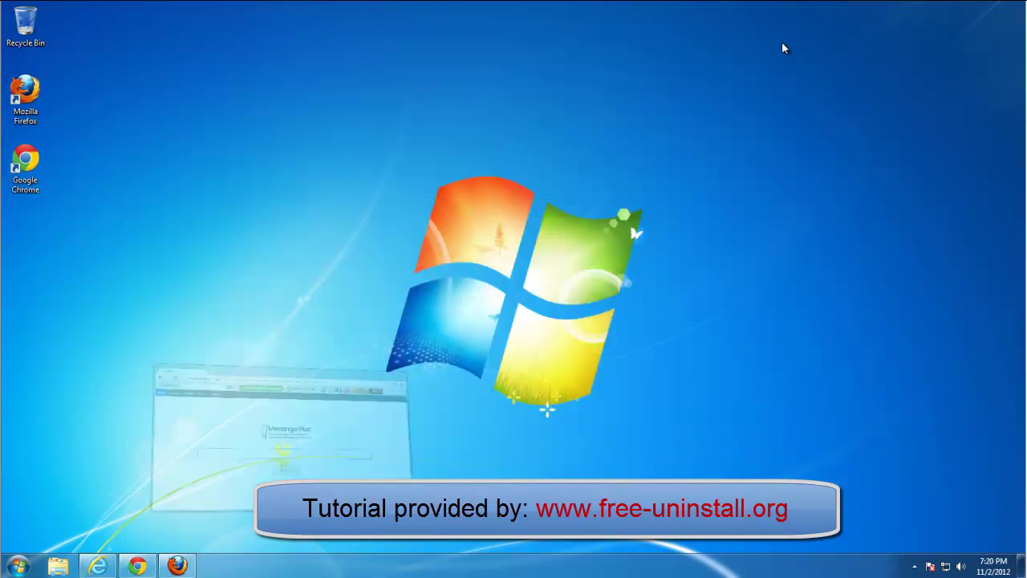
pyautogui.click(177, 566)
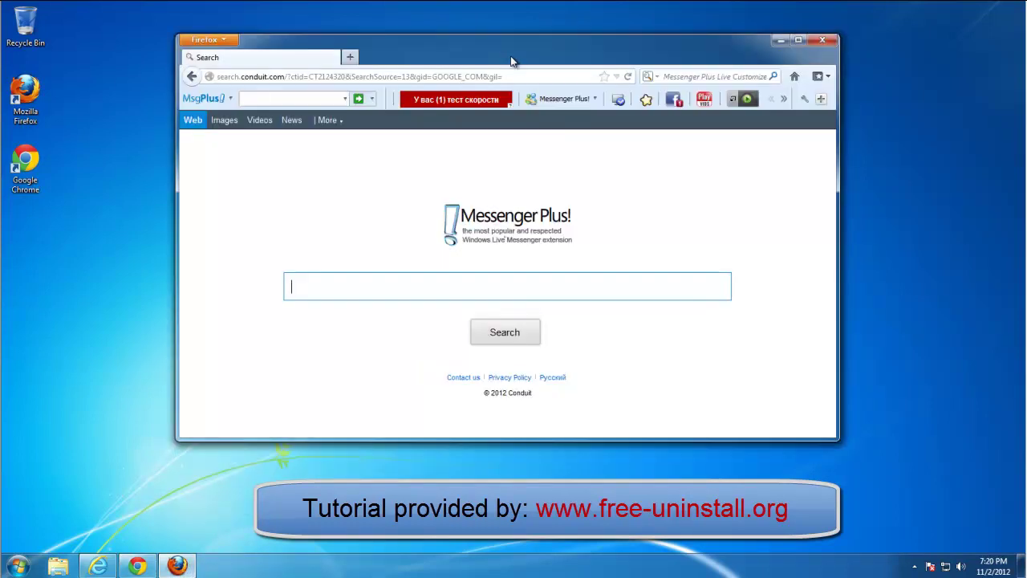
pyautogui.moveTo(512, 61); pyautogui.dragTo(517, 62)
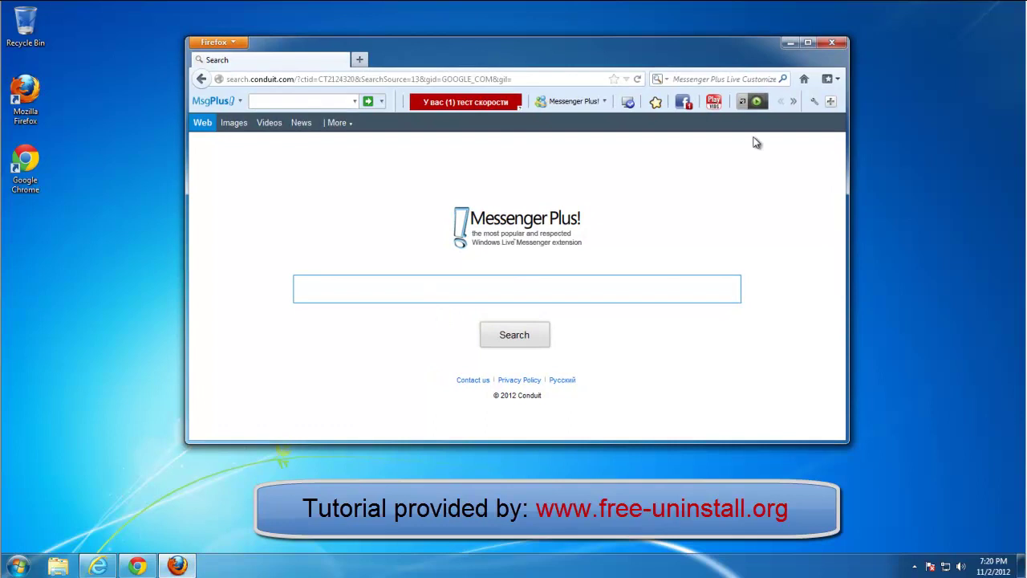
pyautogui.click(790, 42)
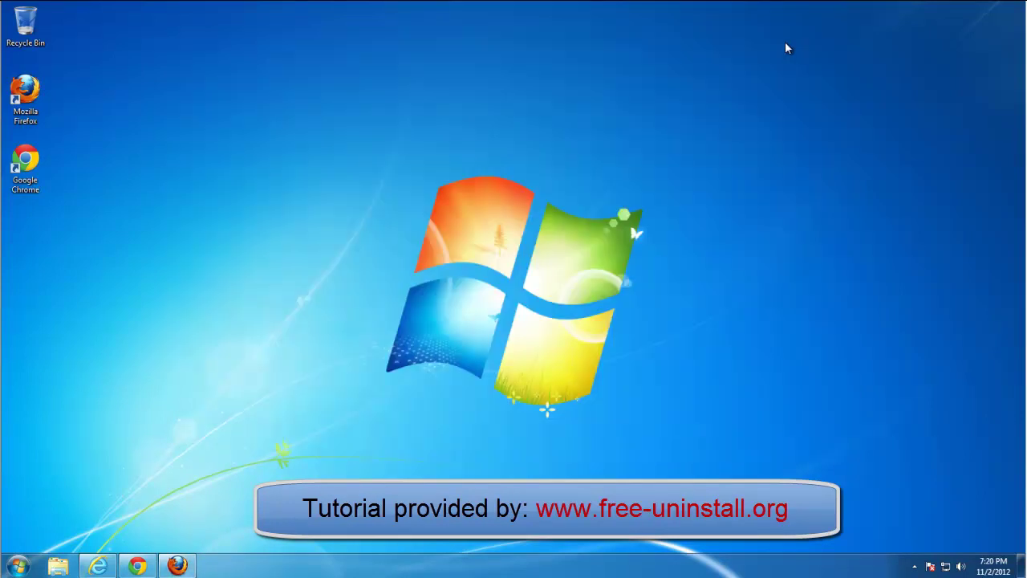
# Uninstall Messenger Plus Live Toolbar from the installed programs in Control Panel and close the uninstall web page.
pyautogui.click(16, 565)
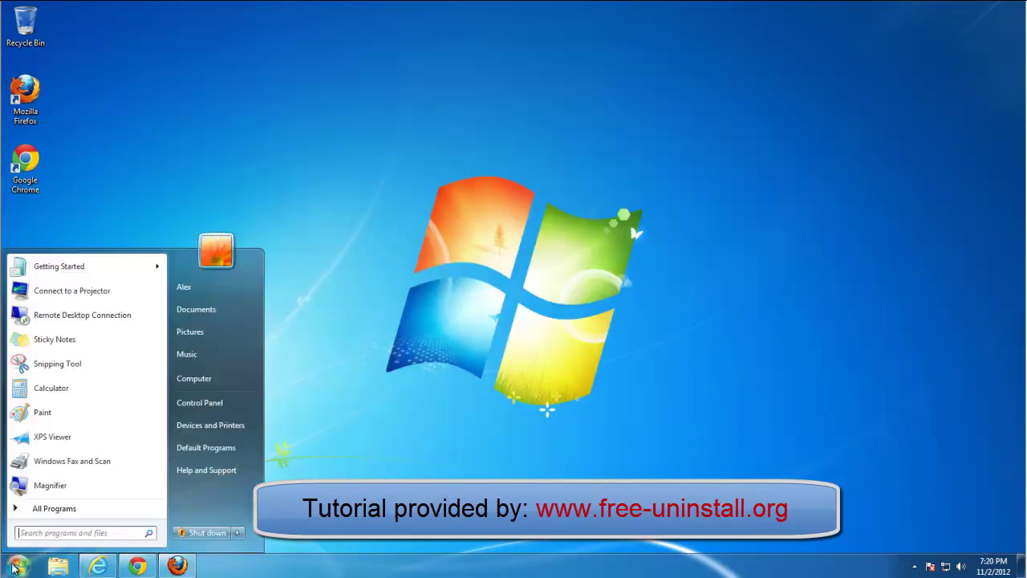
pyautogui.click(216, 400)
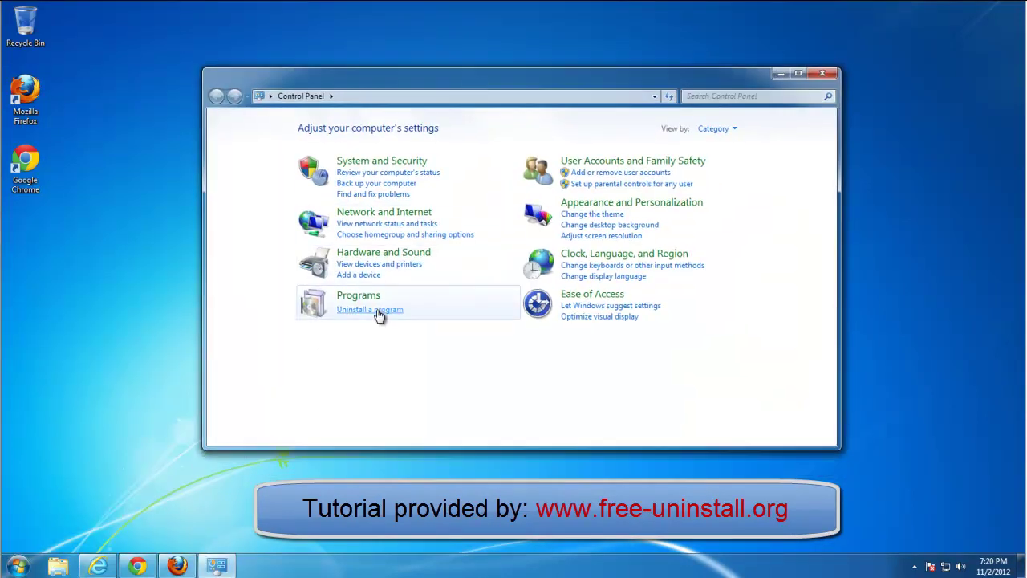
pyautogui.click(379, 313)
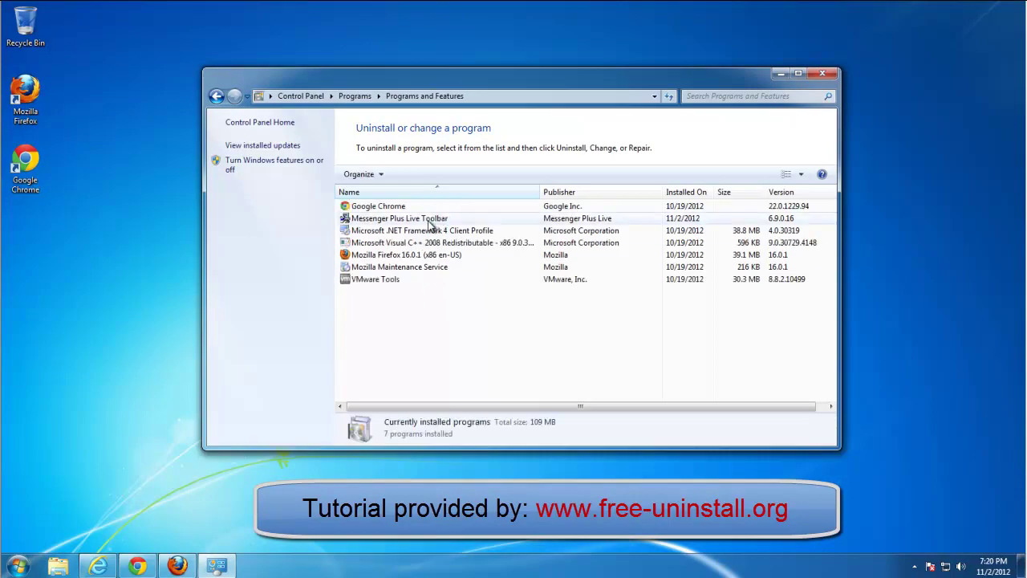
pyautogui.click(396, 221)
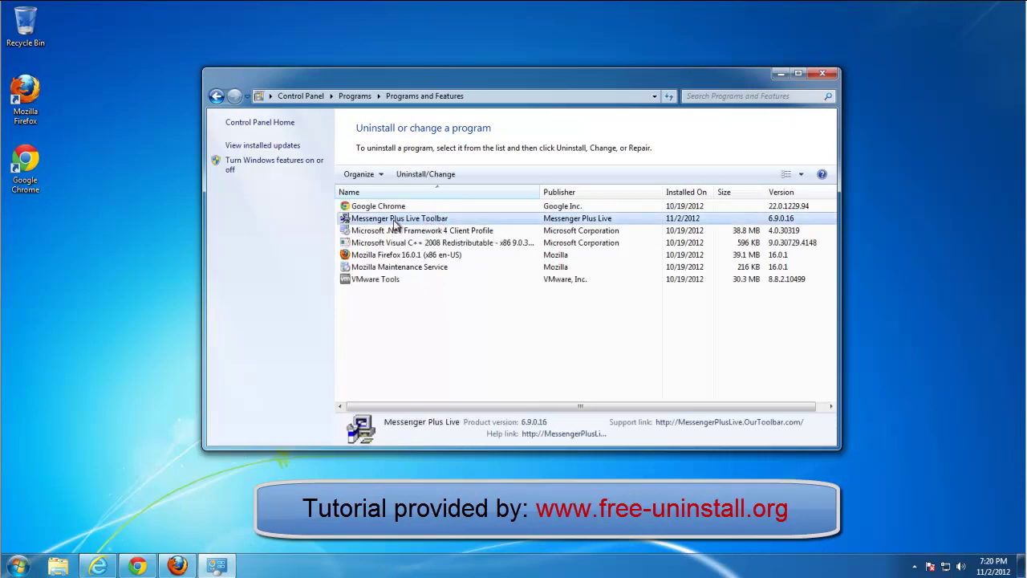
pyautogui.click(426, 174)
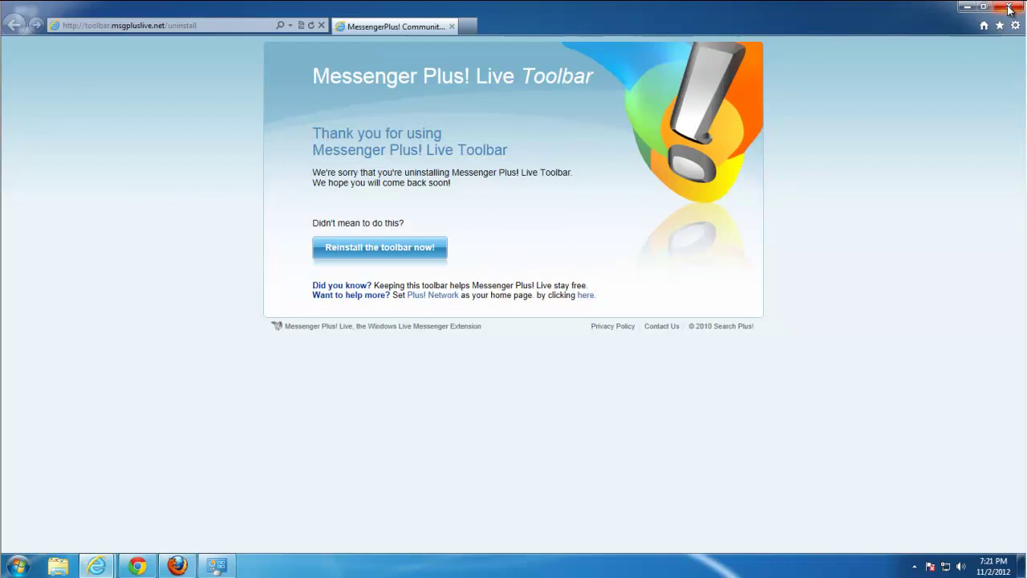
pyautogui.click(1009, 8)
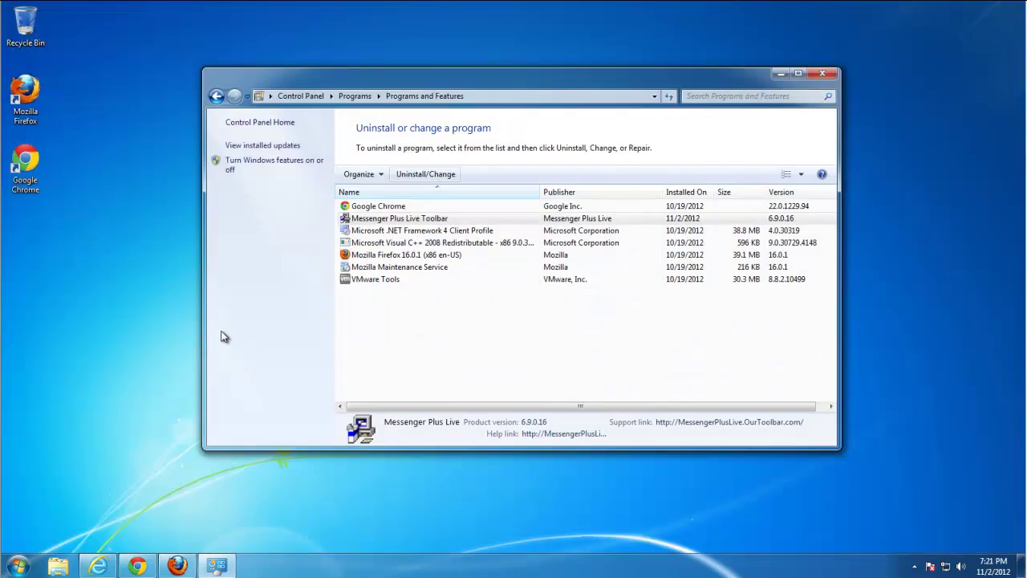
# Close the running Internet Explorer, Google Chrome and Mozilla Firefox windows.
pyautogui.moveTo(98, 567)
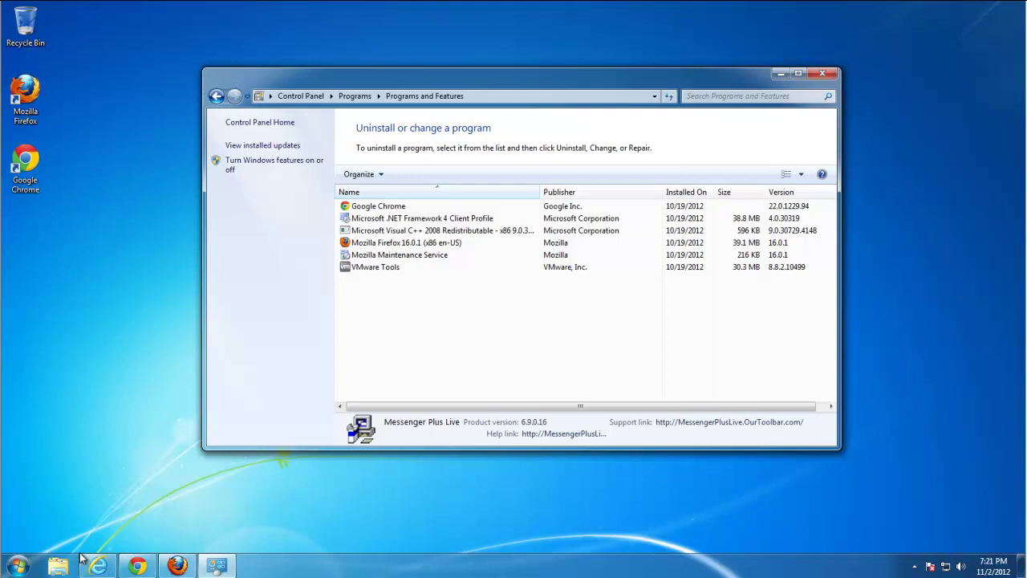
pyautogui.rightClick(84, 559)
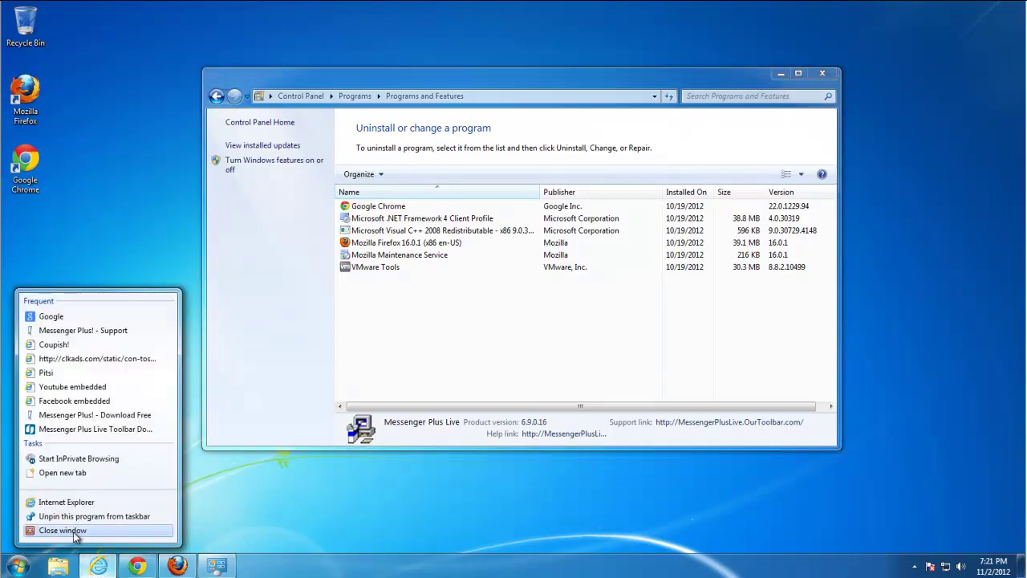
pyautogui.click(73, 531)
pyautogui.rightClick(138, 566)
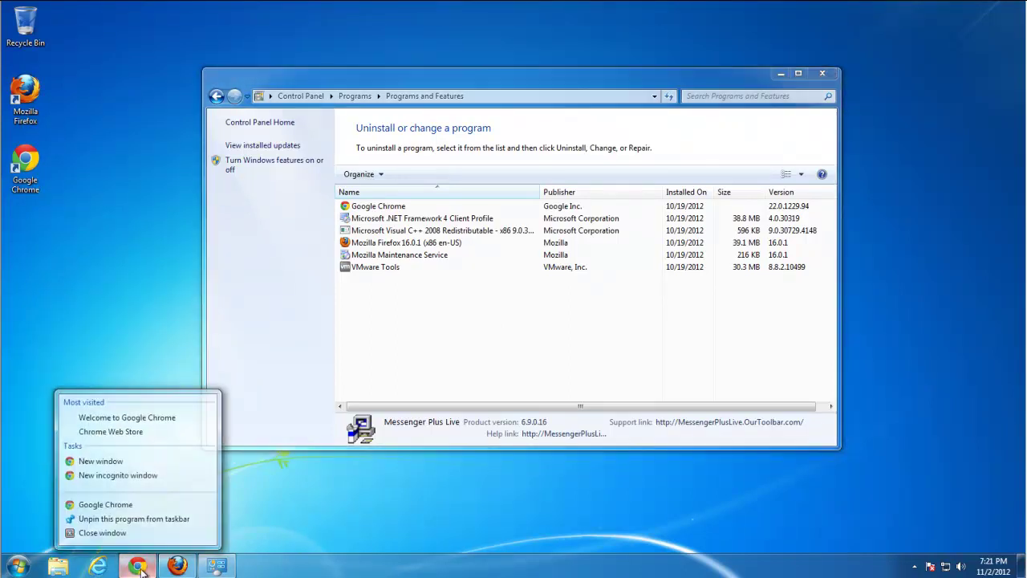
pyautogui.click(102, 531)
pyautogui.rightClick(177, 566)
pyautogui.click(138, 533)
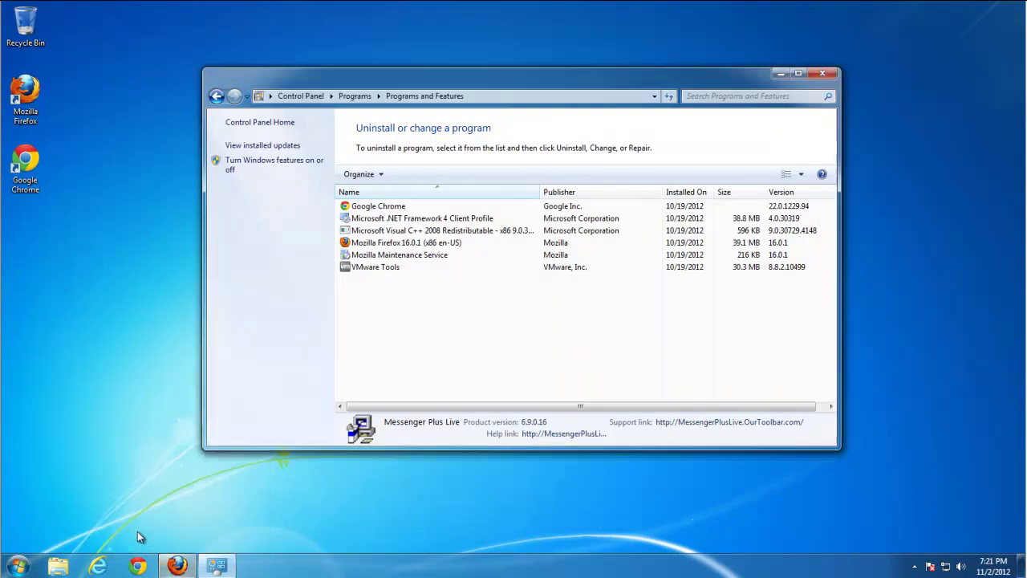
# Close the Programs and Features window and refresh the desktop.
pyautogui.click(822, 75)
pyautogui.rightClick(206, 124)
pyautogui.click(246, 161)
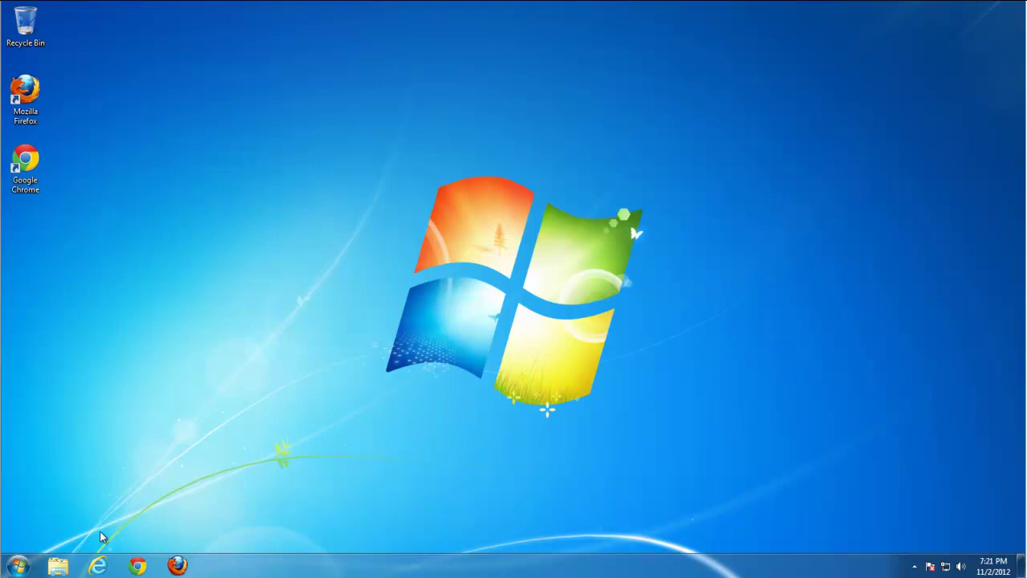
# Launch Internet Explorer and set its home page to about:blank in Internet Options.
pyautogui.click(97, 566)
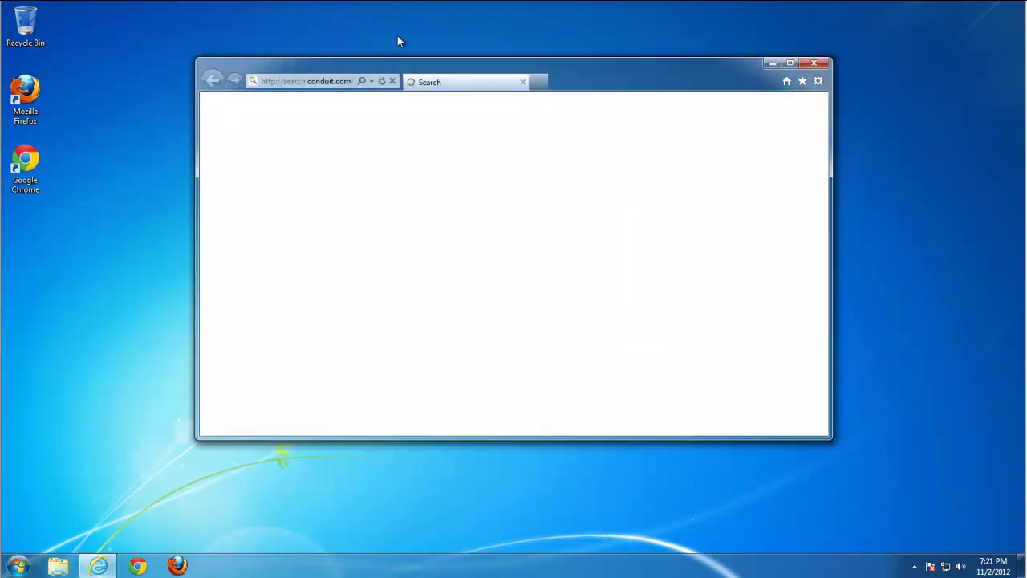
pyautogui.moveTo(391, 72); pyautogui.dragTo(374, 53)
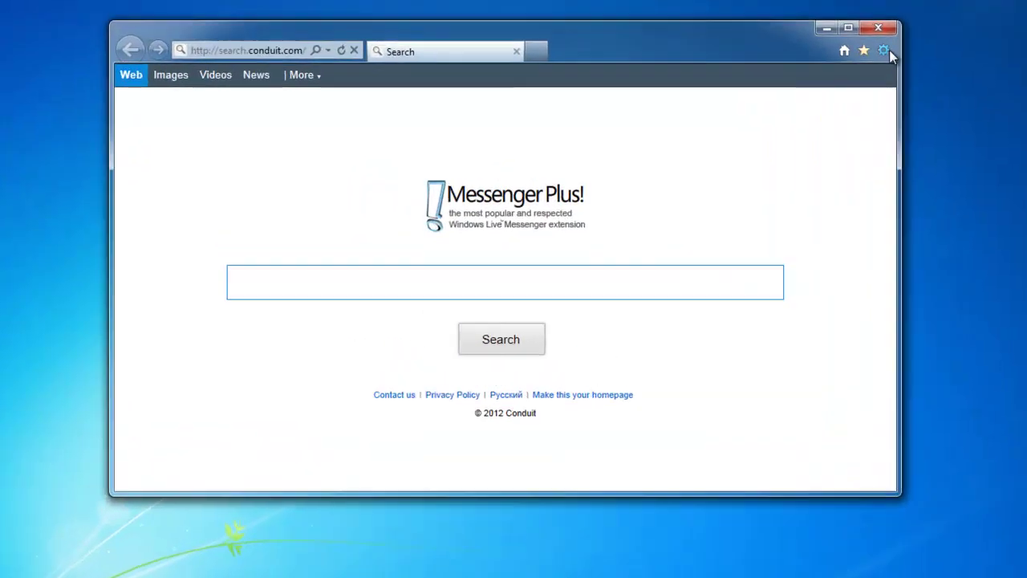
pyautogui.click(805, 61)
pyautogui.click(717, 201)
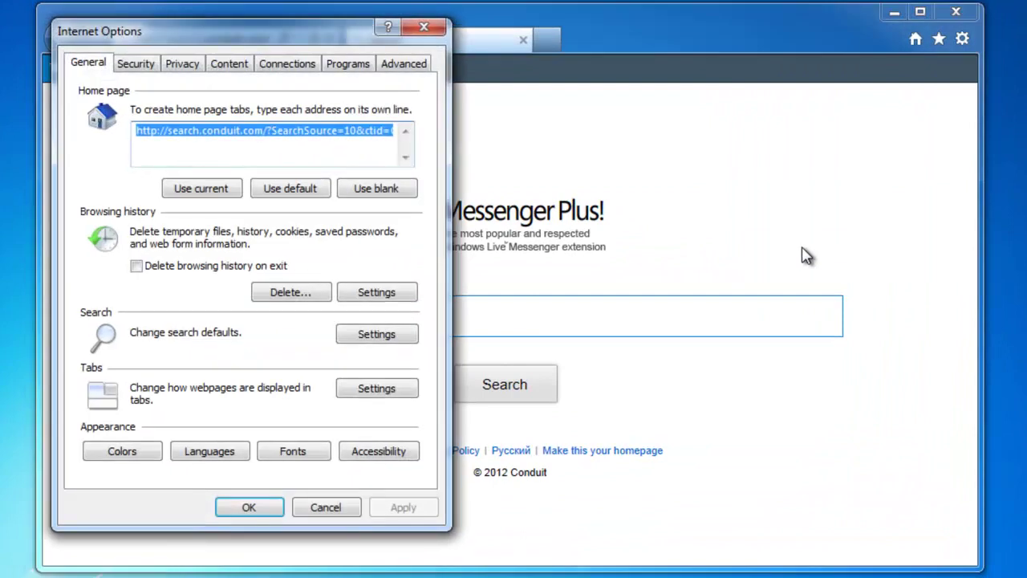
pyautogui.click(379, 198)
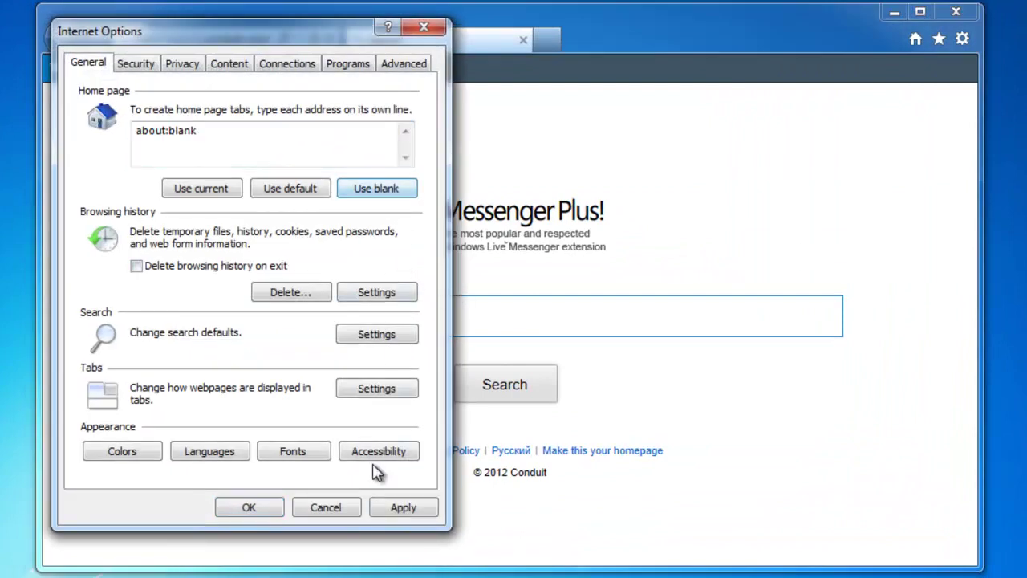
pyautogui.click(388, 511)
# Set Bing as Internet Explorer's default search provider in the search settings.
pyautogui.click(374, 337)
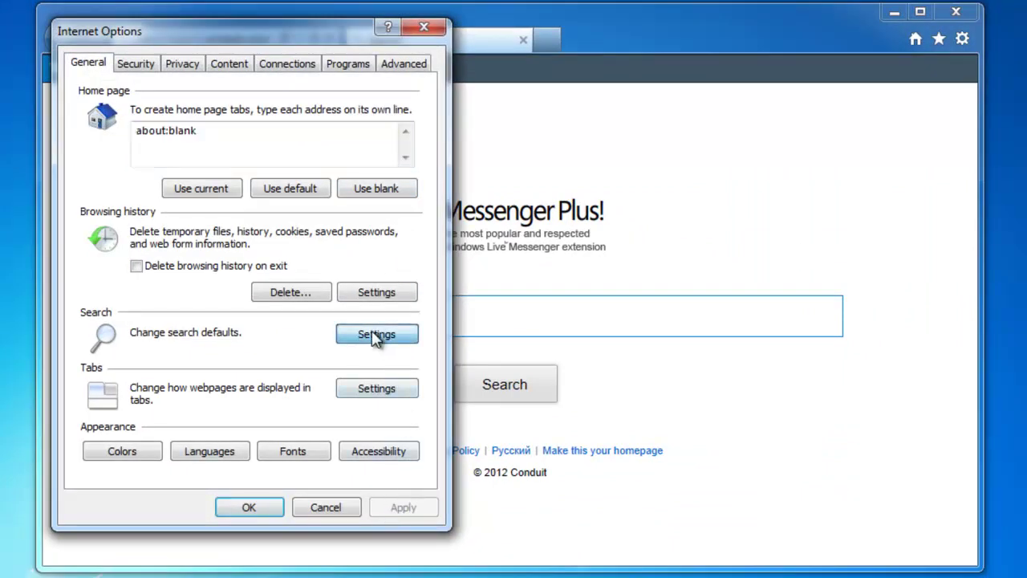
pyautogui.moveTo(195, 27); pyautogui.dragTo(546, 16)
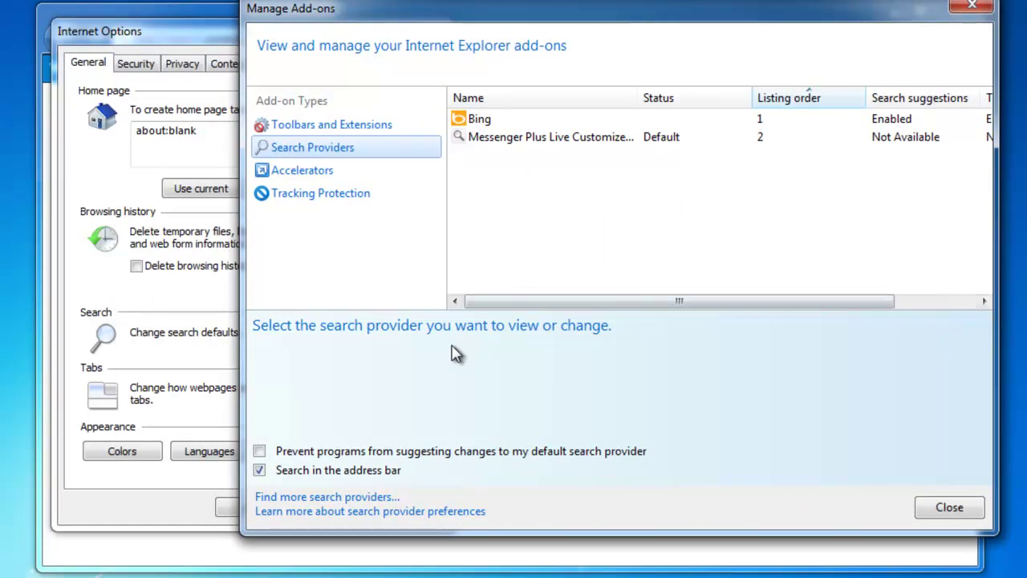
pyautogui.click(484, 122)
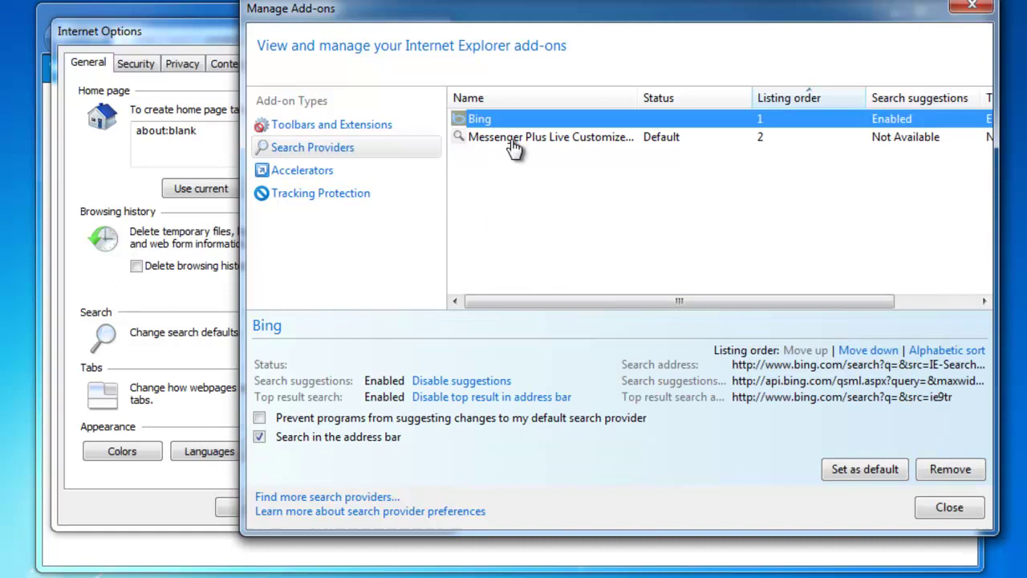
pyautogui.click(508, 139)
pyautogui.click(498, 121)
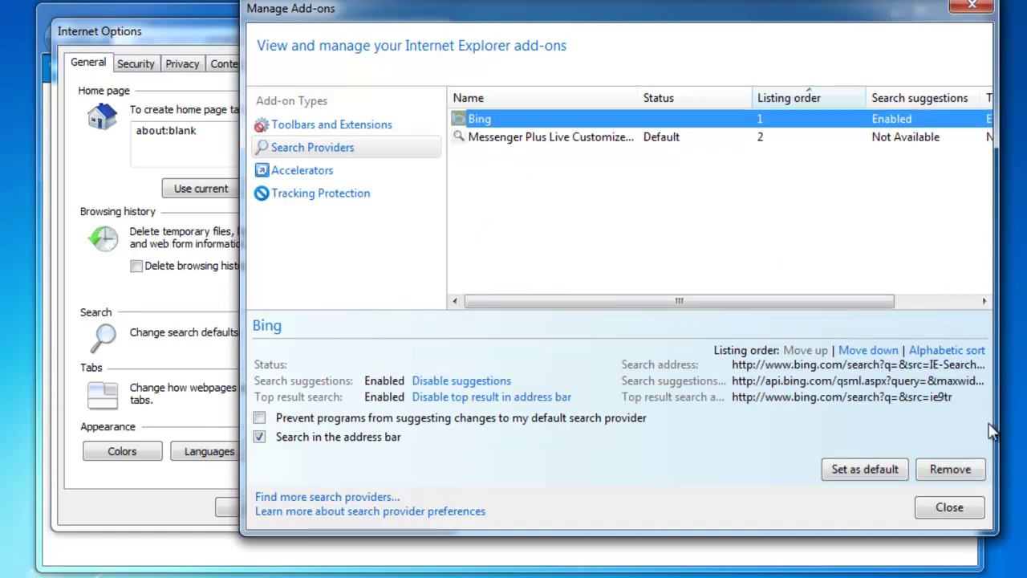
pyautogui.click(870, 472)
# Remove the Messenger Plus Live Customized Web Search provider and confirm the Internet Options.
pyautogui.click(571, 138)
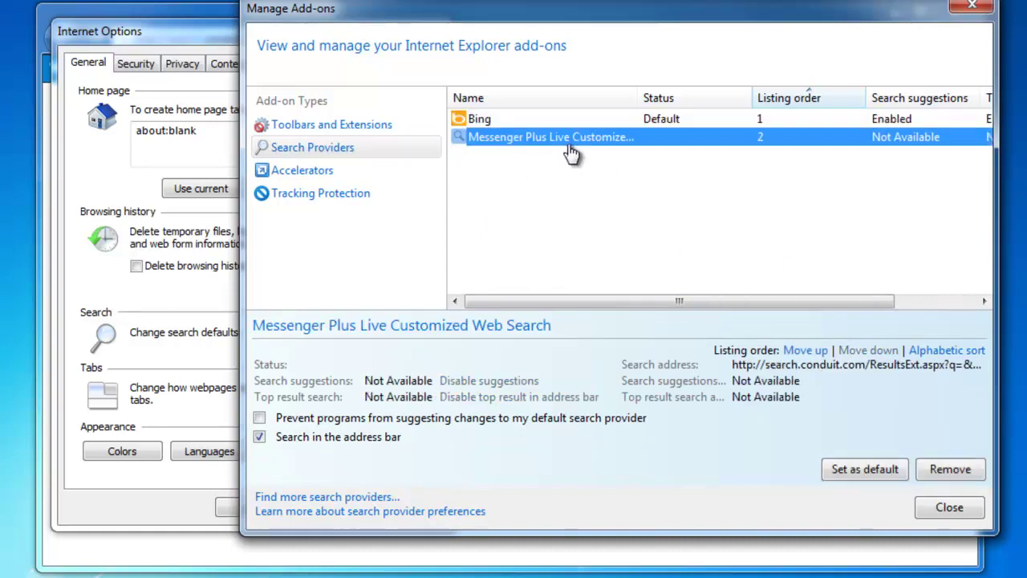
pyautogui.click(952, 472)
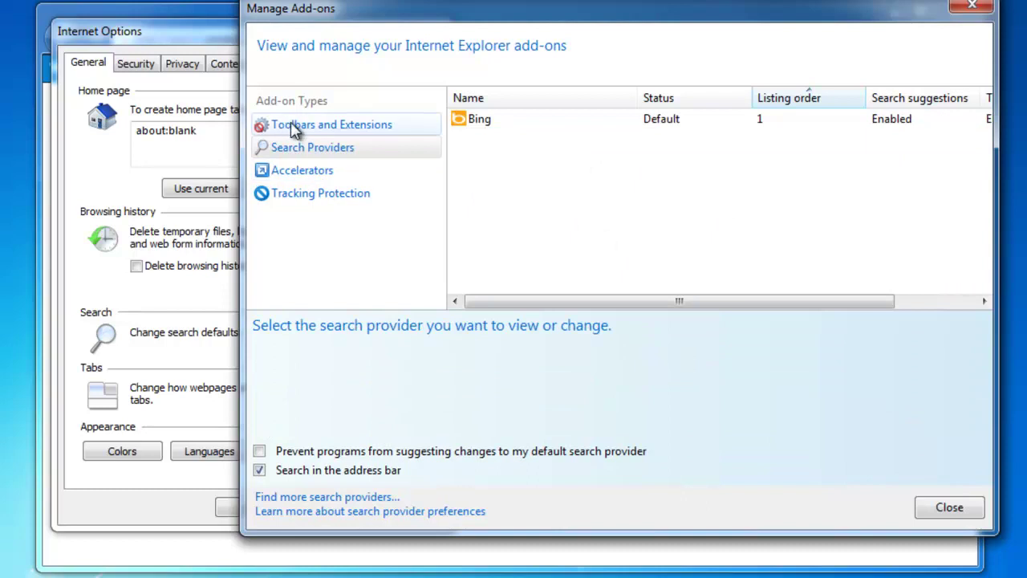
pyautogui.click(946, 505)
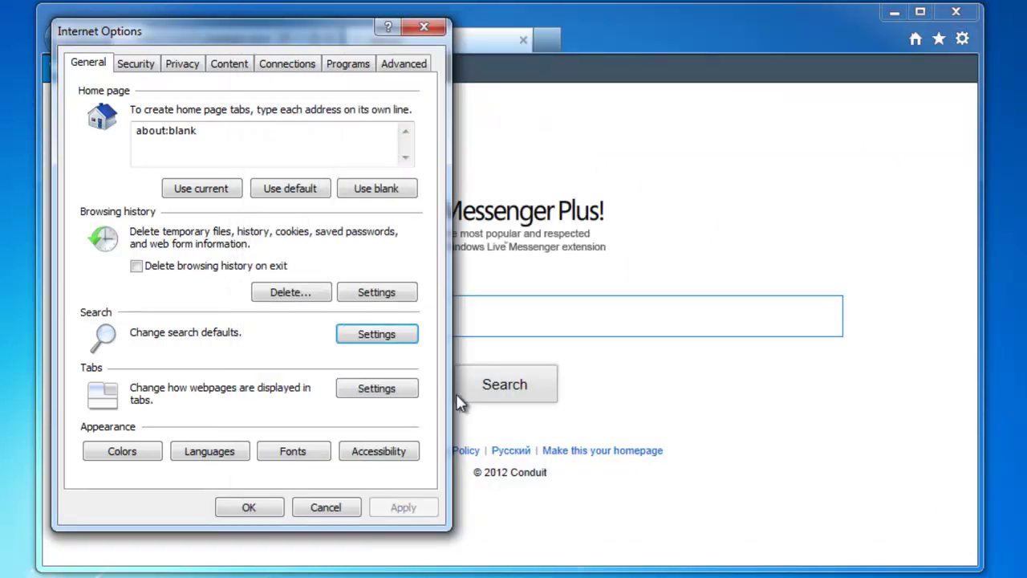
pyautogui.click(263, 507)
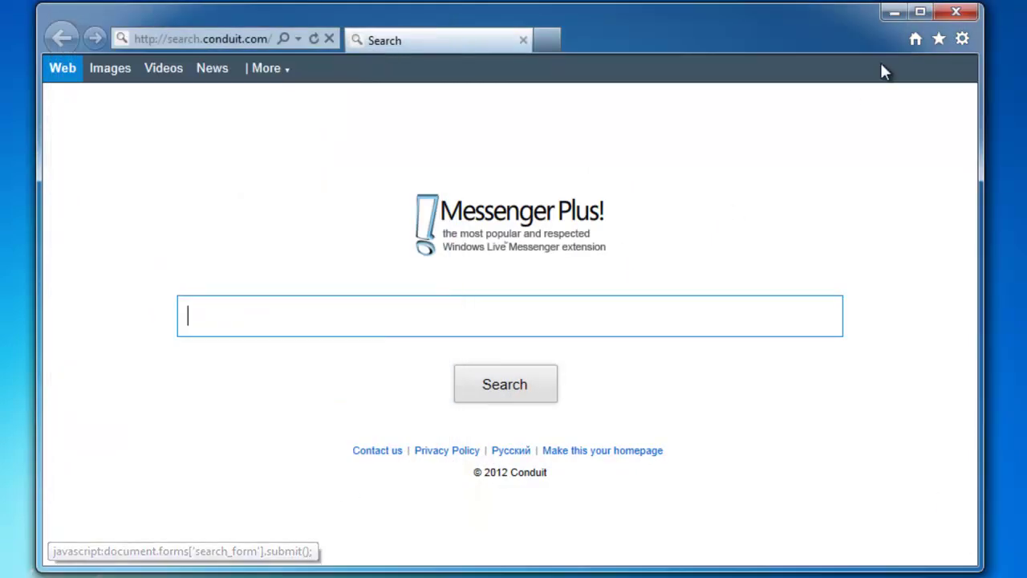
# Restart Internet Explorer to check its home page and a new tab, and close it again.
pyautogui.click(917, 23)
pyautogui.click(98, 565)
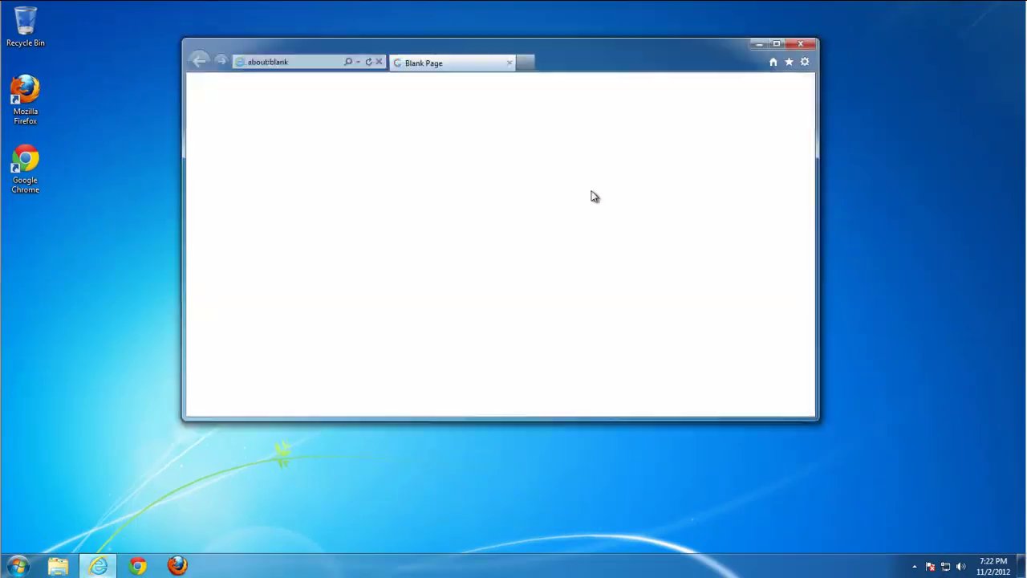
pyautogui.click(534, 73)
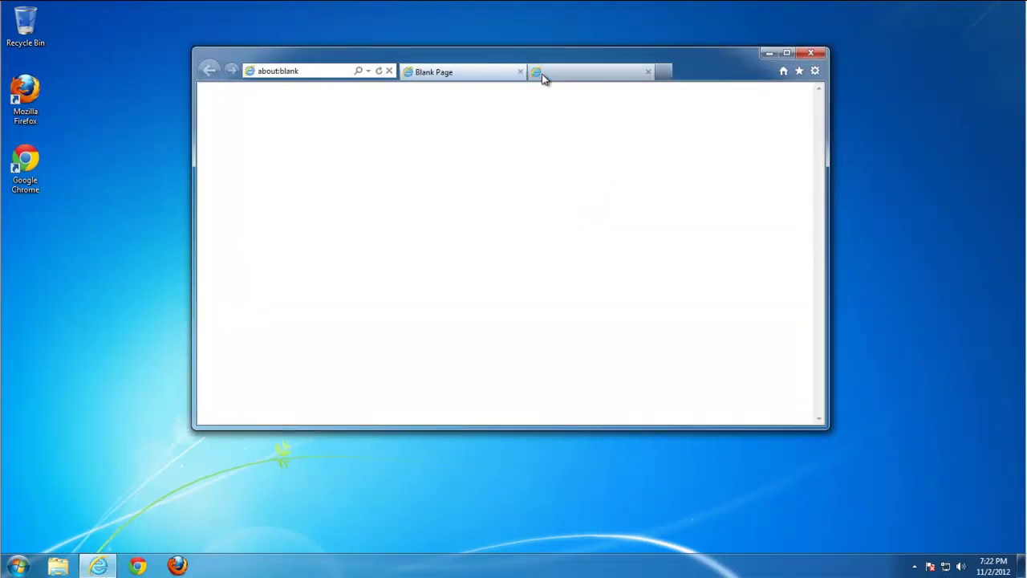
pyautogui.middleClick(534, 74)
pyautogui.click(811, 53)
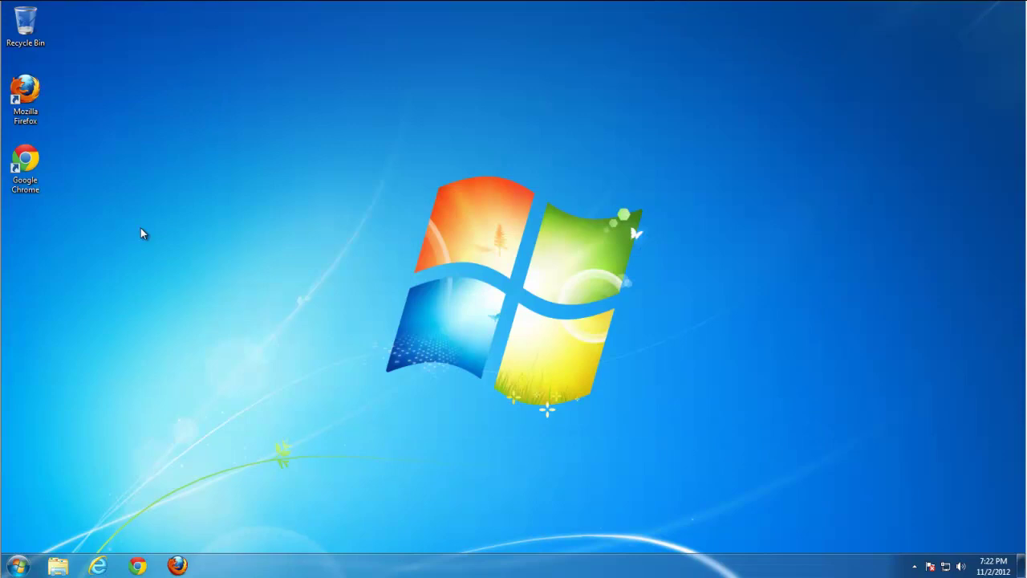
pyautogui.rightClick(147, 222)
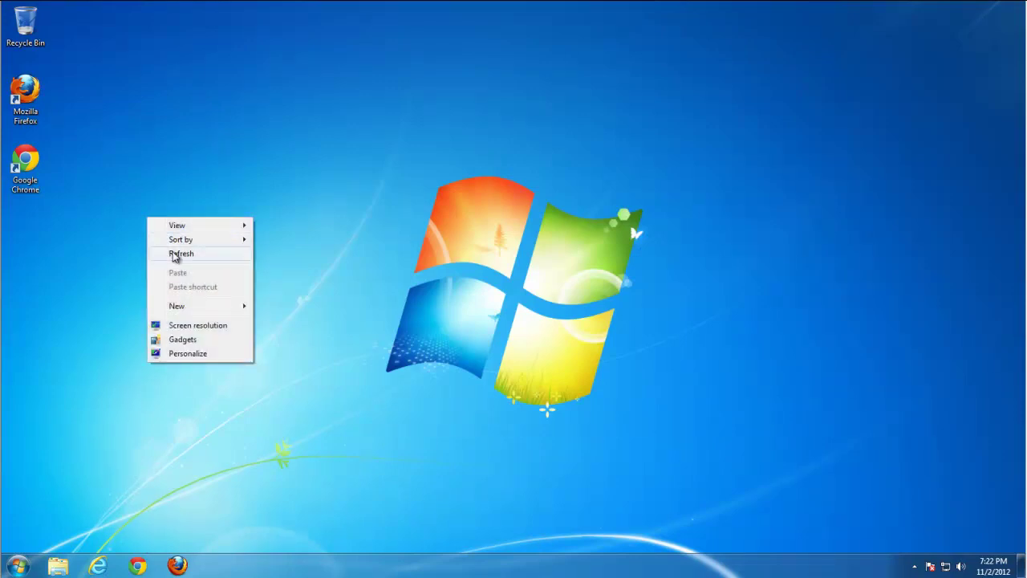
pyautogui.click(175, 252)
# Launch Chrome and remove the Messenger Plus Live extension from its extensions page, confirming the removal.
pyautogui.click(145, 564)
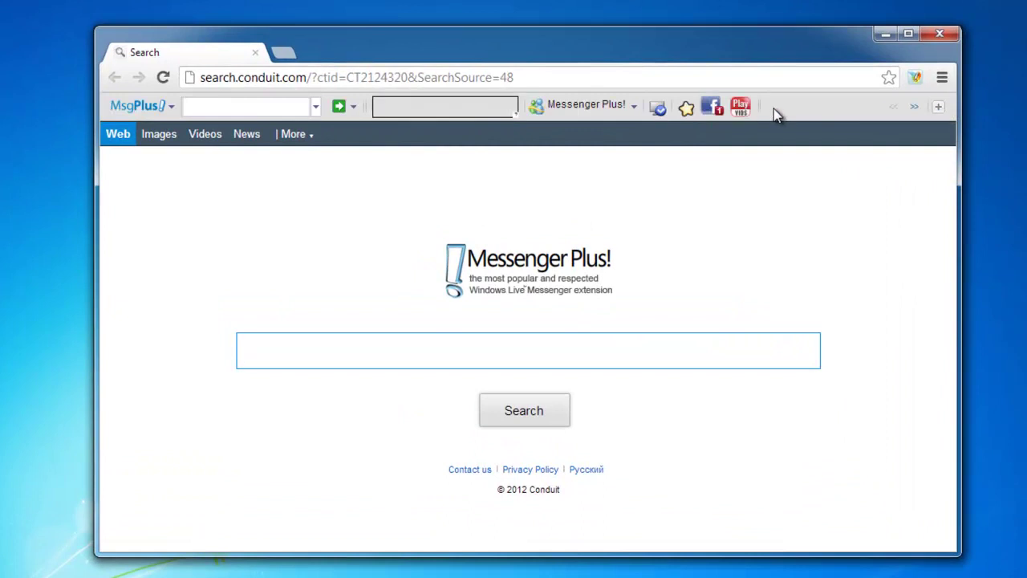
pyautogui.click(942, 77)
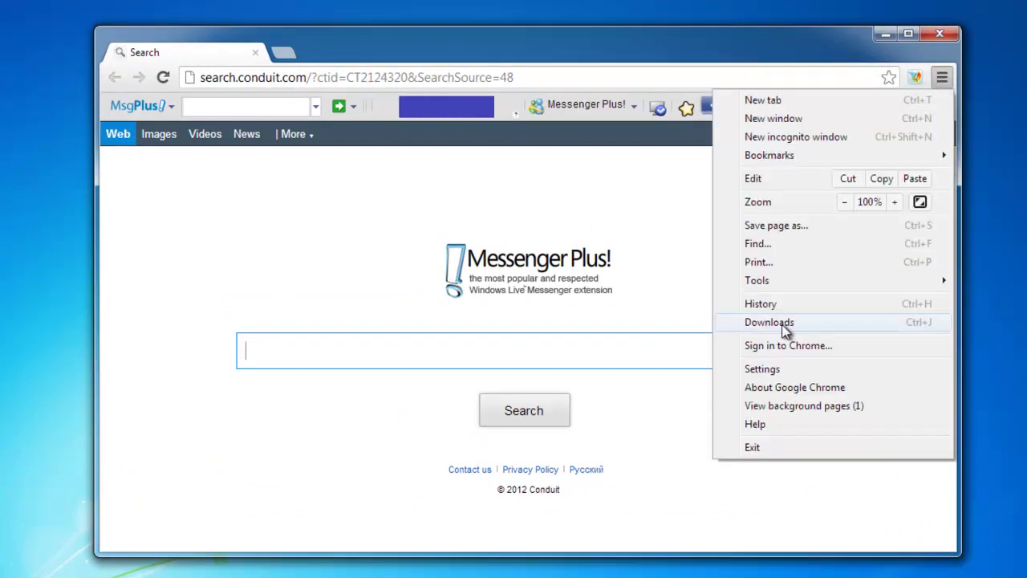
pyautogui.click(769, 370)
pyautogui.click(135, 179)
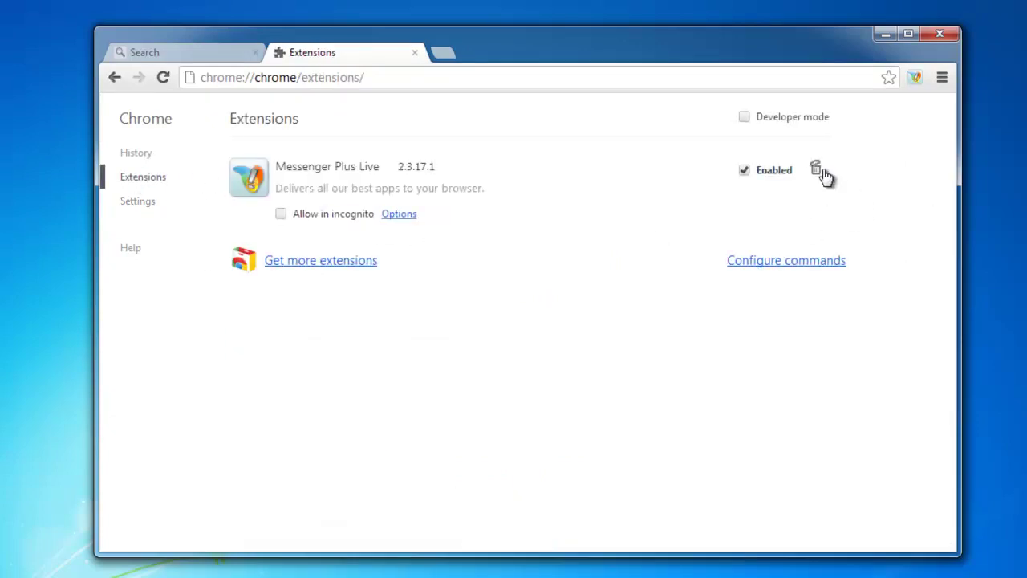
pyautogui.click(821, 171)
pyautogui.click(539, 339)
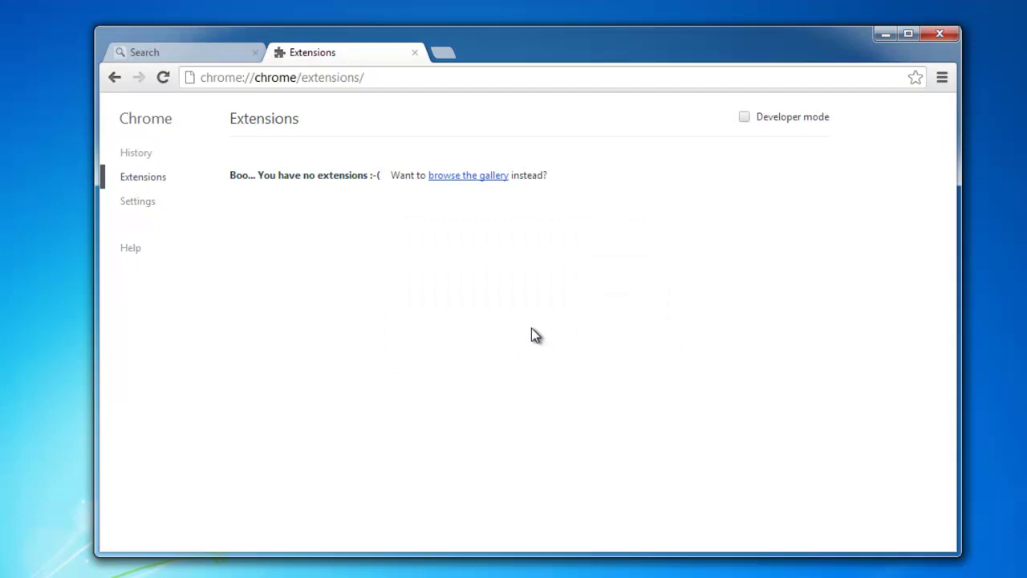
# Clear Chrome's browsing data from the history page, with the data from hosted apps included.
pyautogui.click(141, 156)
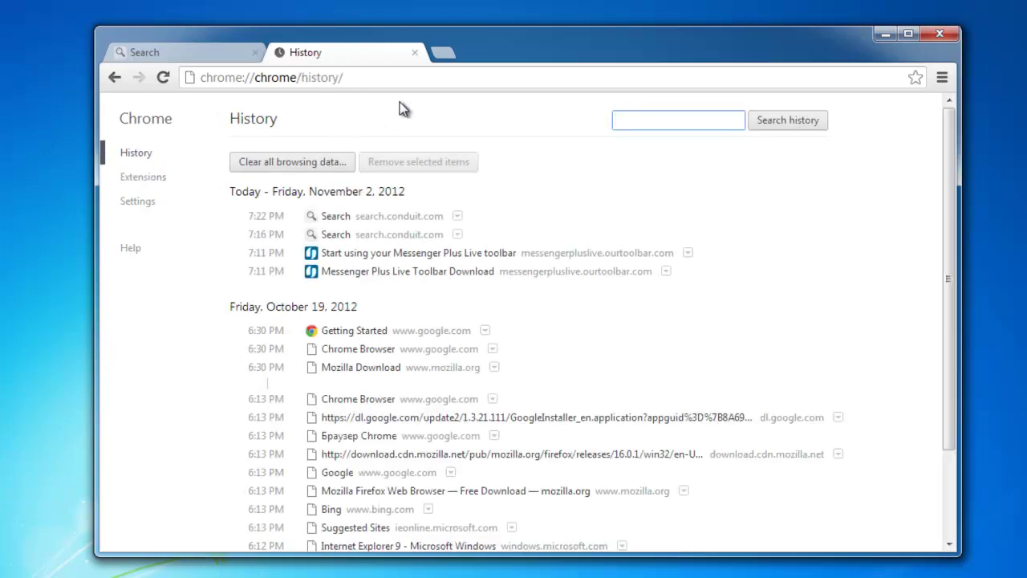
pyautogui.click(268, 161)
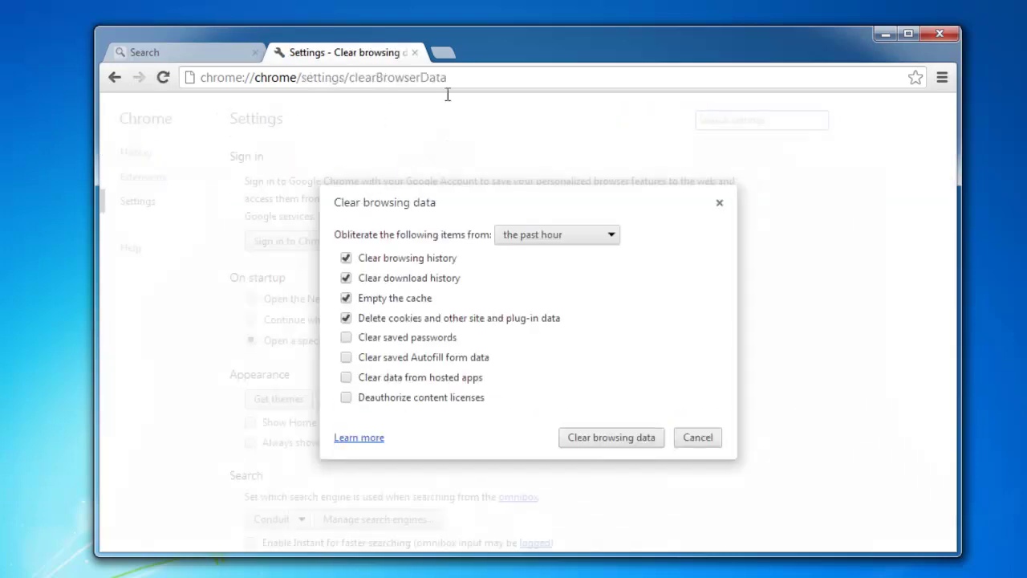
pyautogui.click(346, 377)
pyautogui.click(605, 440)
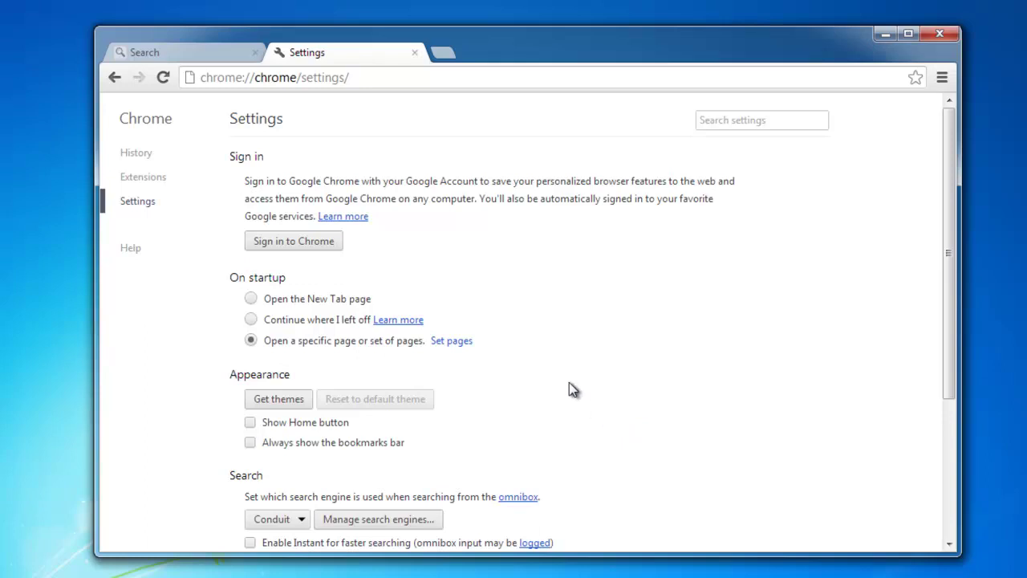
# Review the Chrome settings, close them, and restart Chrome to check its startup page.
pyautogui.scroll(-3, 348, 112)
pyautogui.scroll(3, 348, 112)
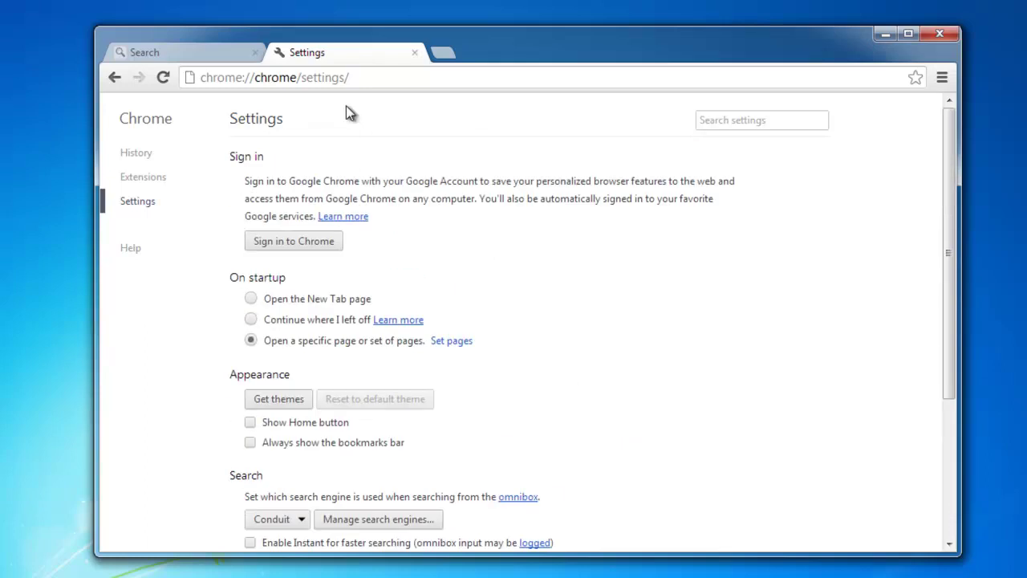
pyautogui.click(415, 53)
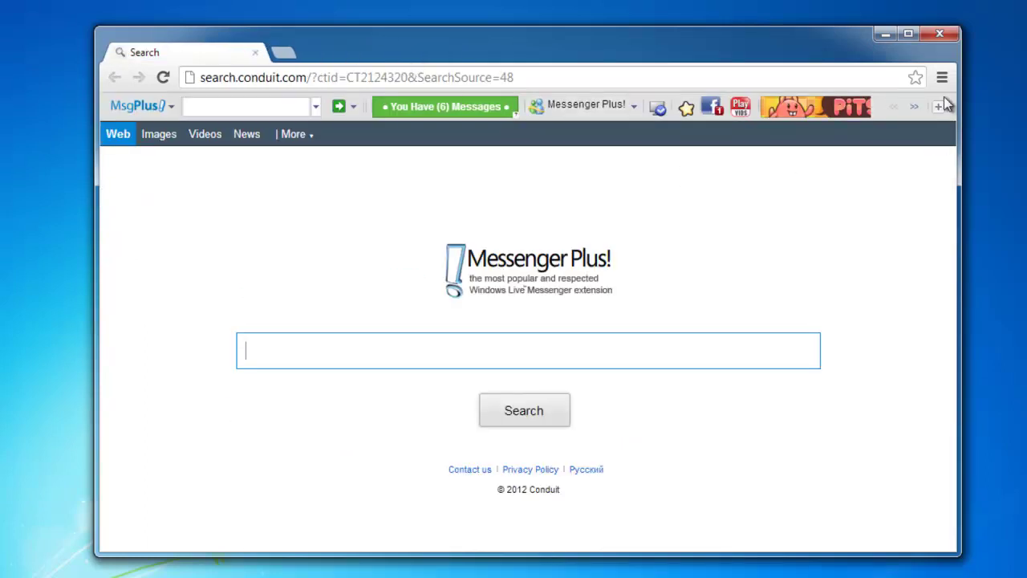
pyautogui.click(941, 36)
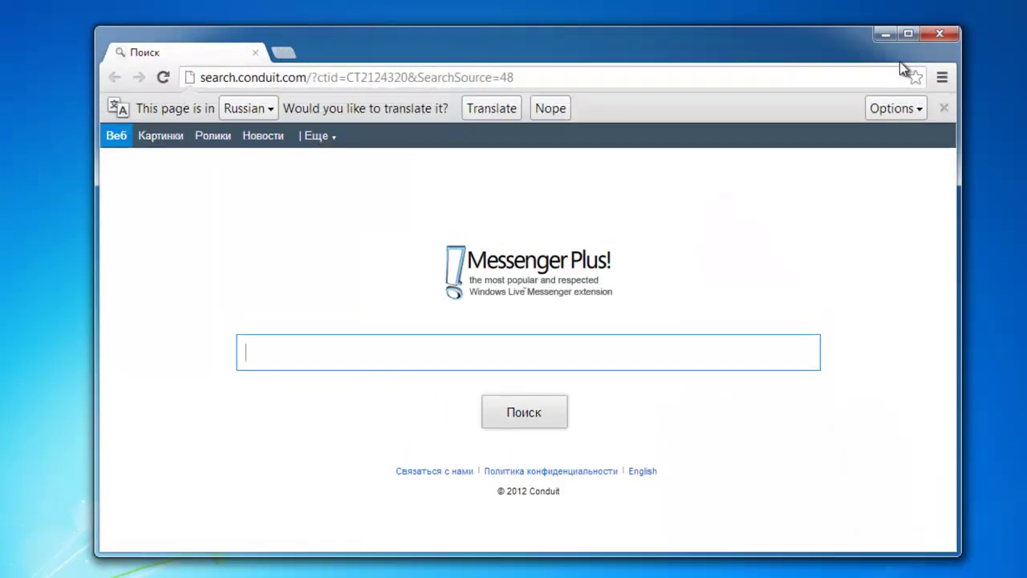
# Delete the search.conduit.com entry from Chrome's startup pages in the settings and confirm.
pyautogui.click(942, 77)
pyautogui.click(776, 368)
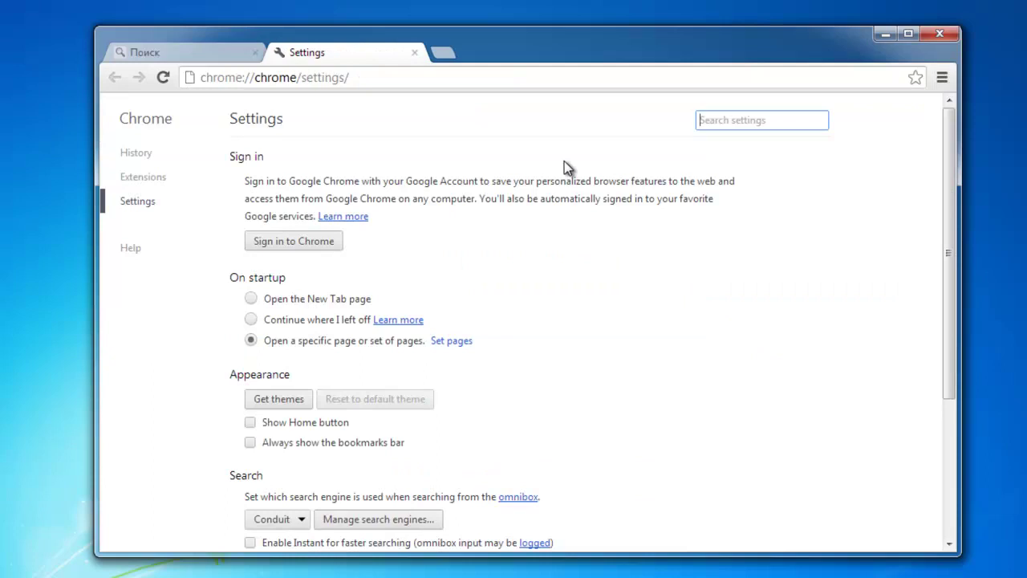
pyautogui.click(452, 341)
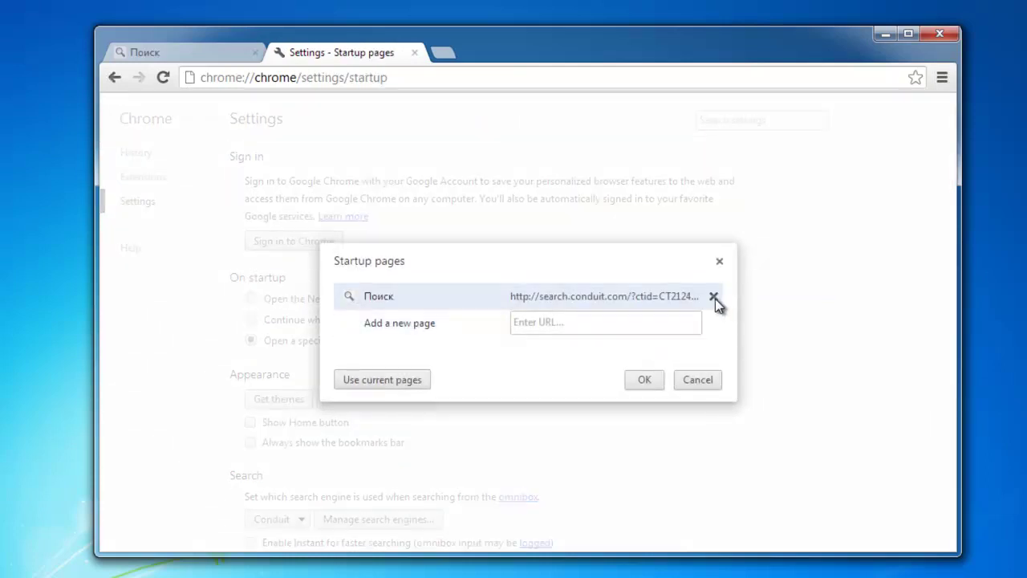
pyautogui.click(714, 296)
pyautogui.click(643, 381)
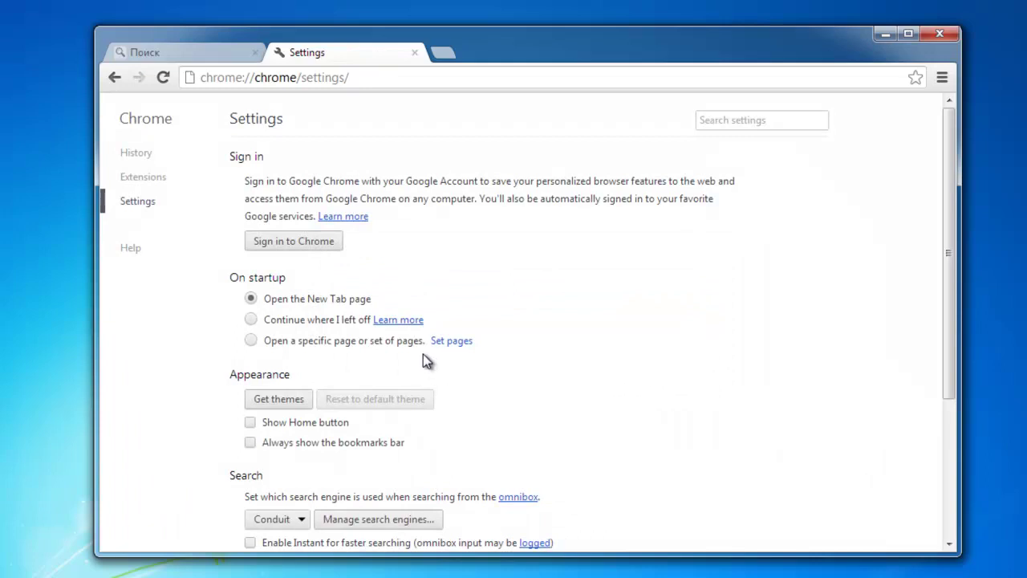
pyautogui.click(250, 426)
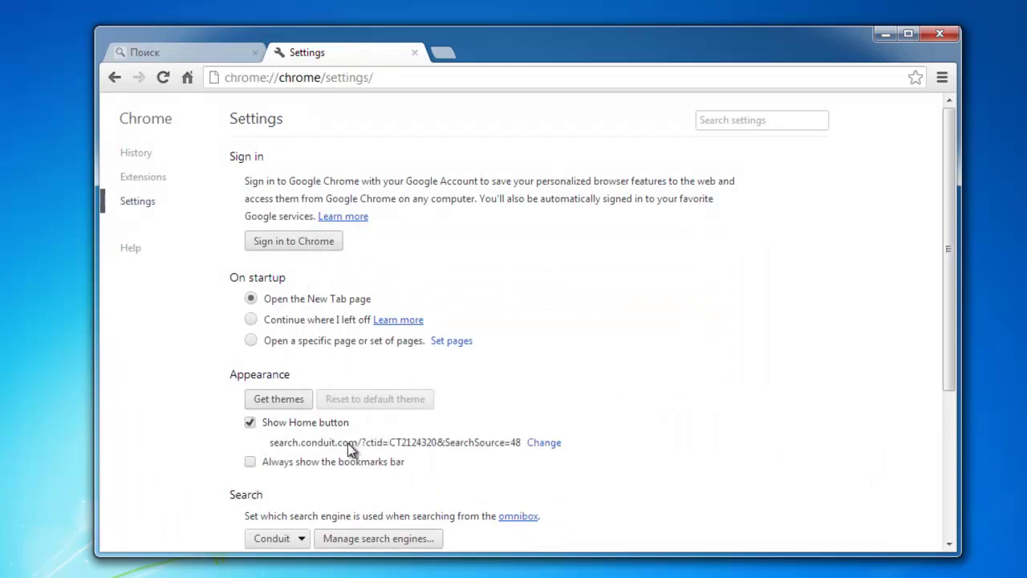
pyautogui.click(546, 444)
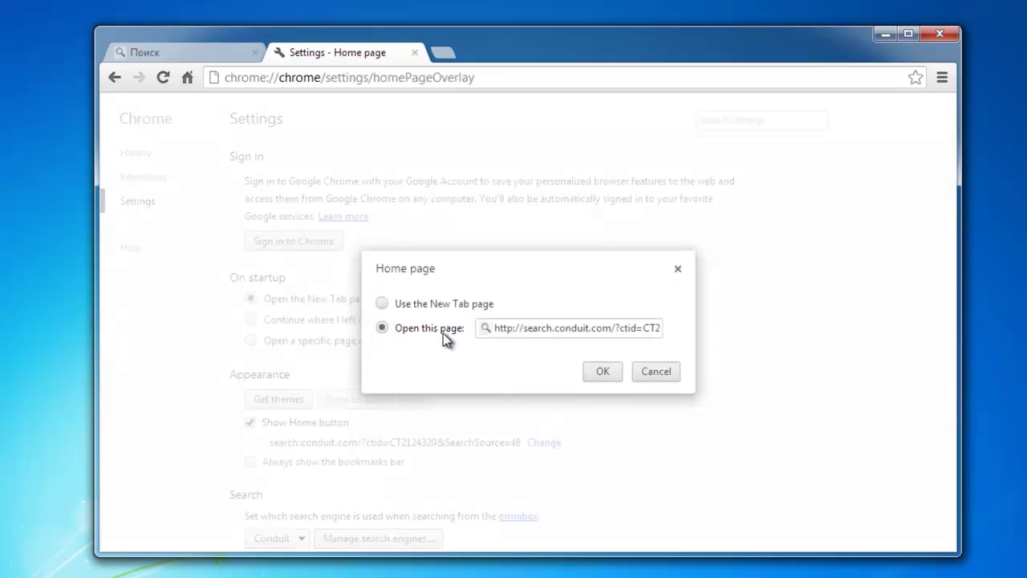
pyautogui.moveTo(526, 330); pyautogui.dragTo(739, 323)
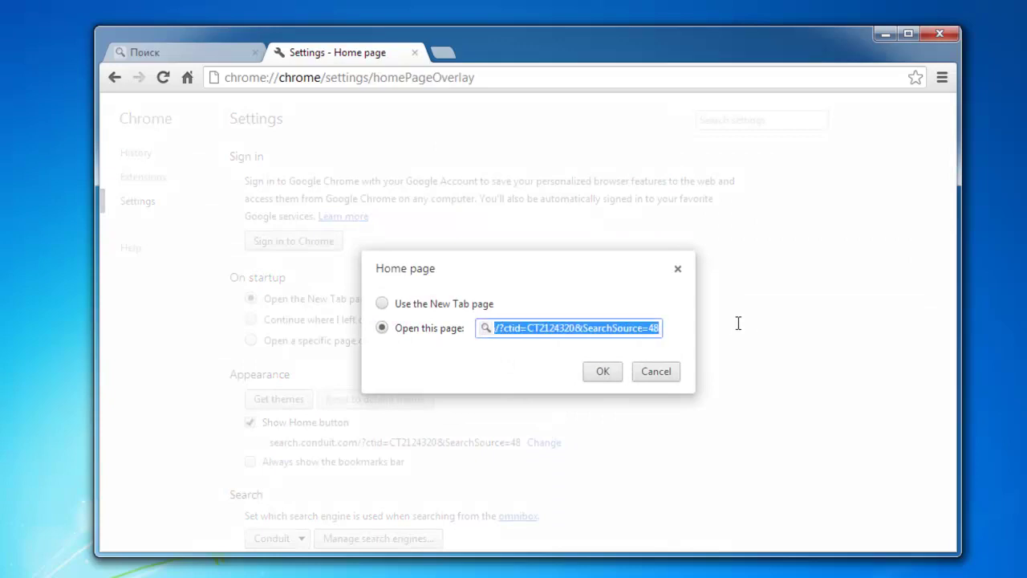
pyautogui.write('http://')
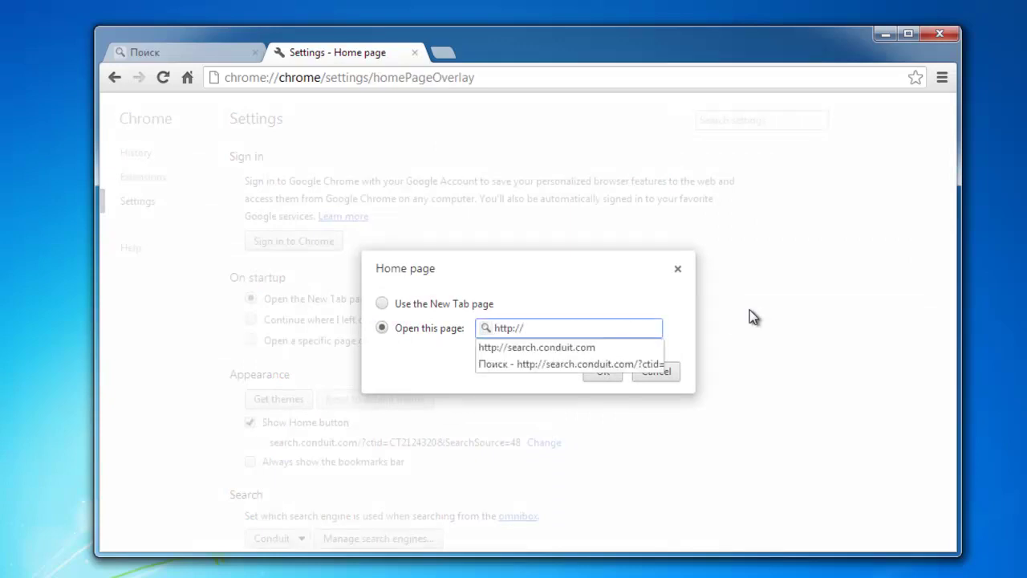
pyautogui.write('www.google')
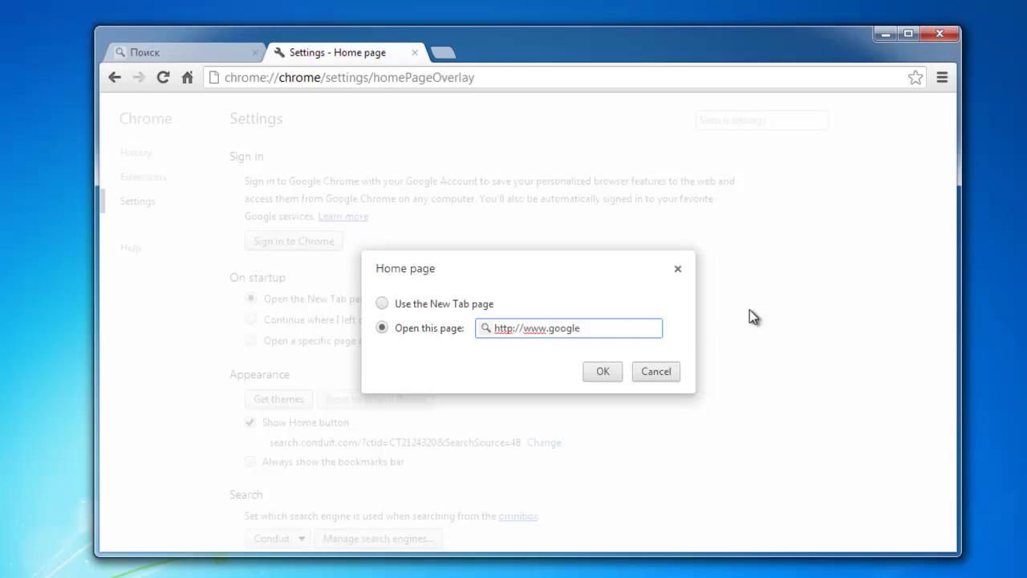
pyautogui.write('.com')
pyautogui.moveTo(616, 335); pyautogui.dragTo(354, 334)
pyautogui.rightClick(510, 329)
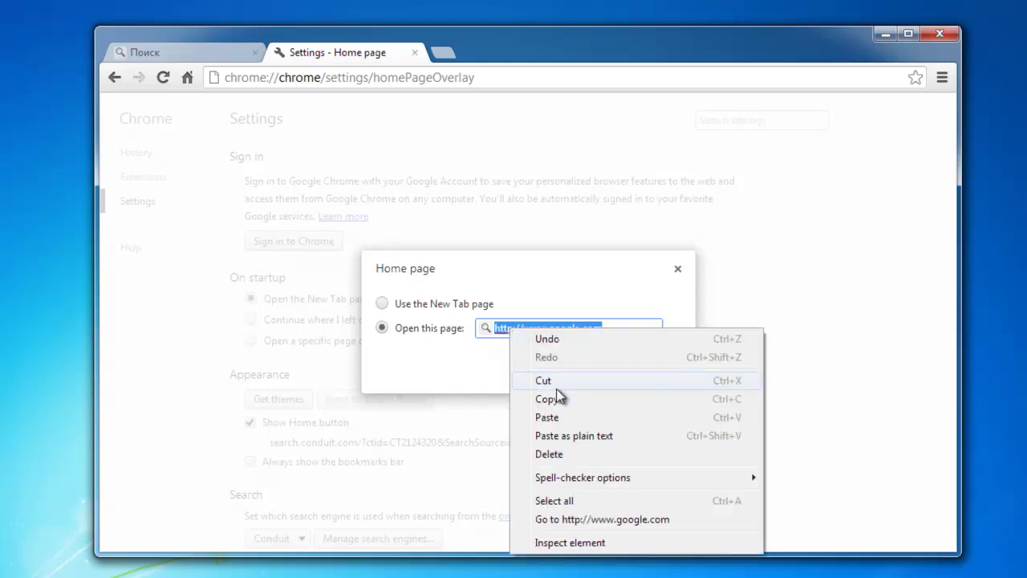
pyautogui.click(557, 396)
pyautogui.click(604, 373)
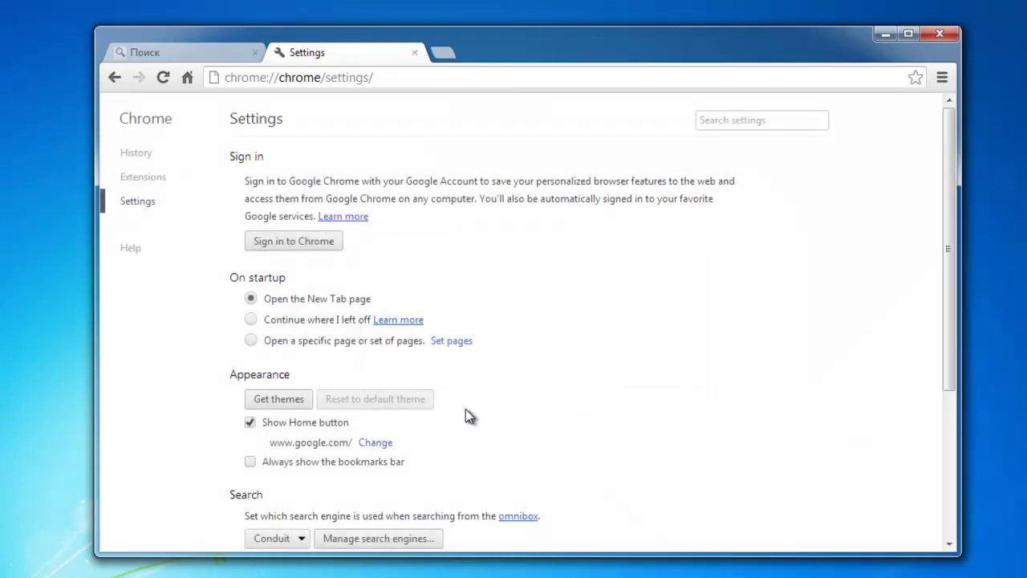
# Make Google Chrome's default search engine and delete Conduit from the list of search engines.
pyautogui.scroll(-1, 340, 379)
pyautogui.scroll(-1, 321, 423)
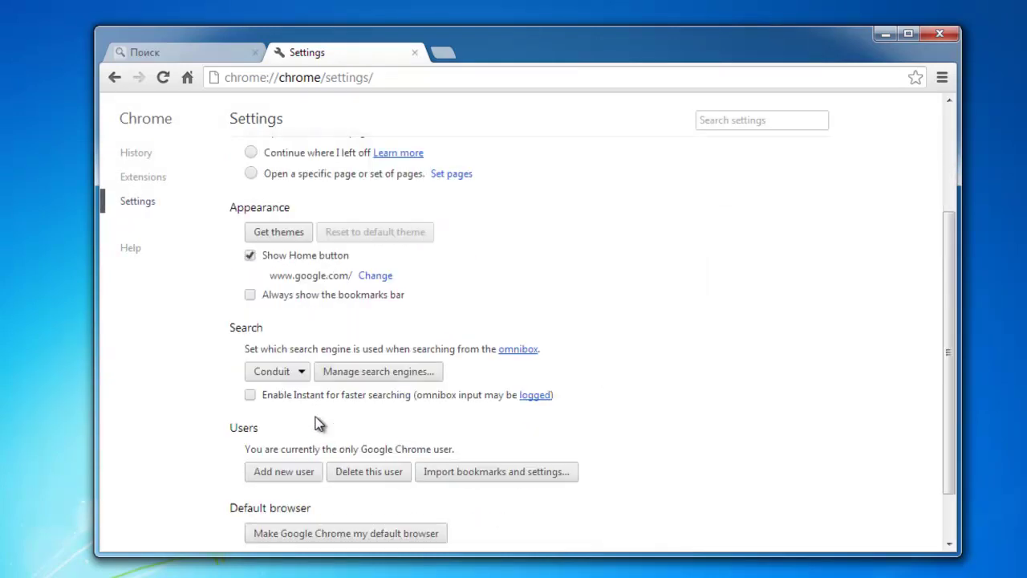
pyautogui.scroll(2, 317, 423)
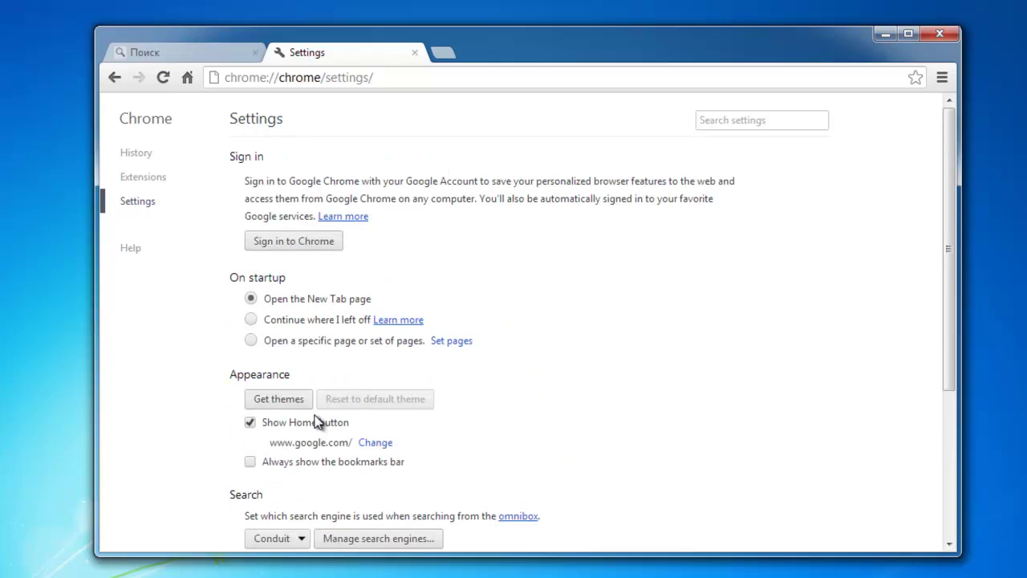
pyautogui.scroll(-2, 337, 361)
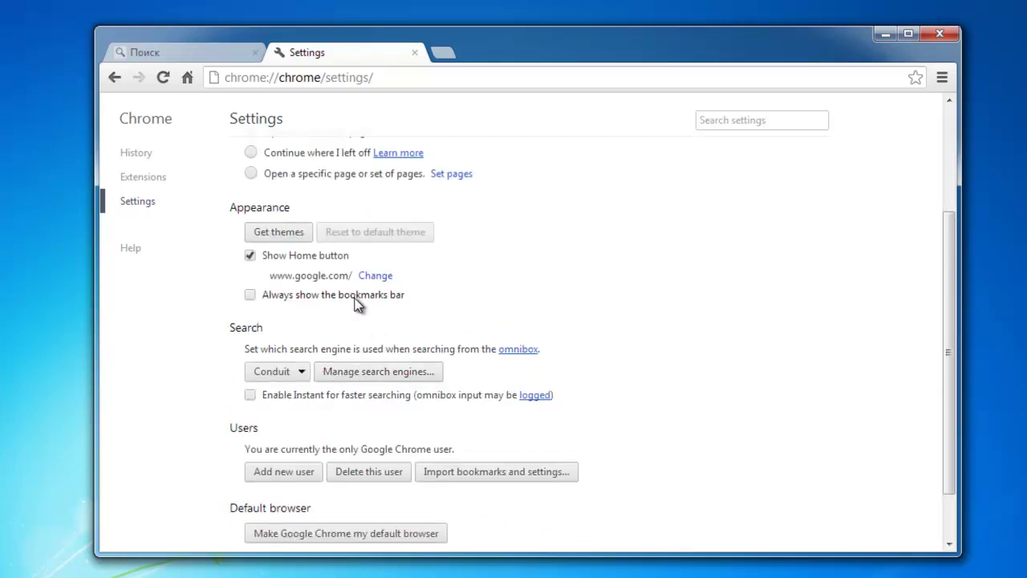
pyautogui.scroll(-1, 361, 297)
pyautogui.click(357, 305)
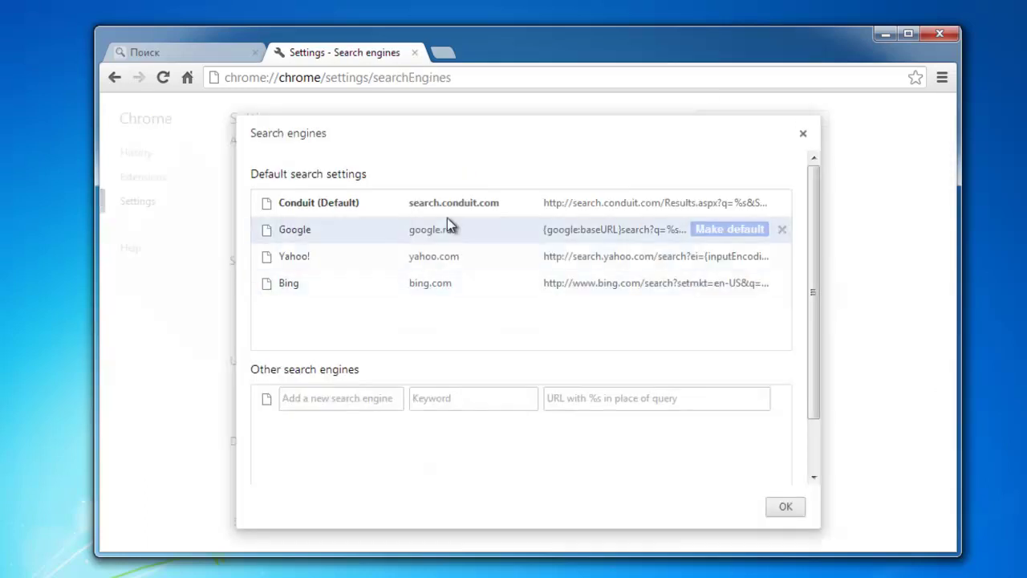
pyautogui.click(735, 230)
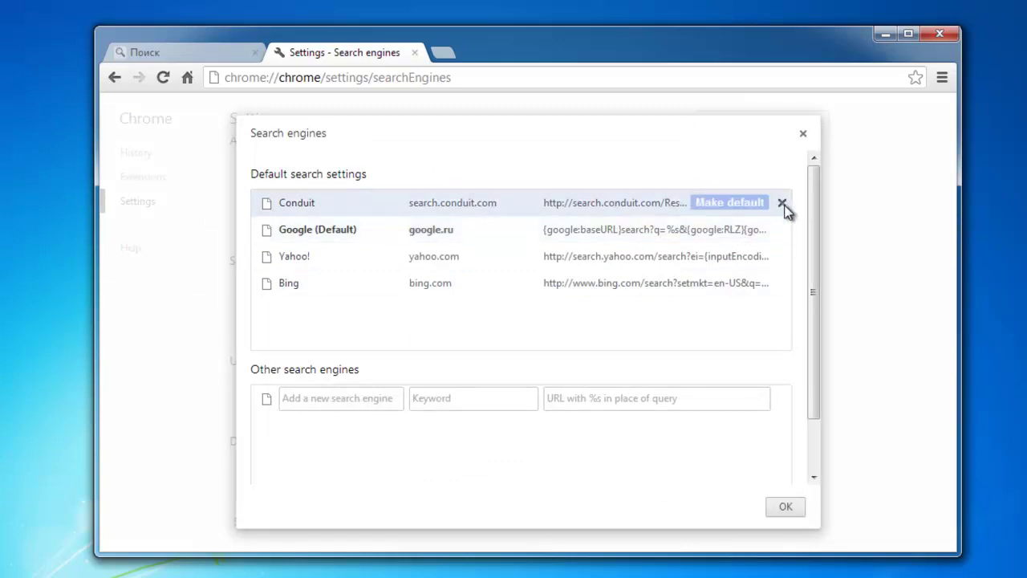
pyautogui.click(783, 203)
pyautogui.click(786, 506)
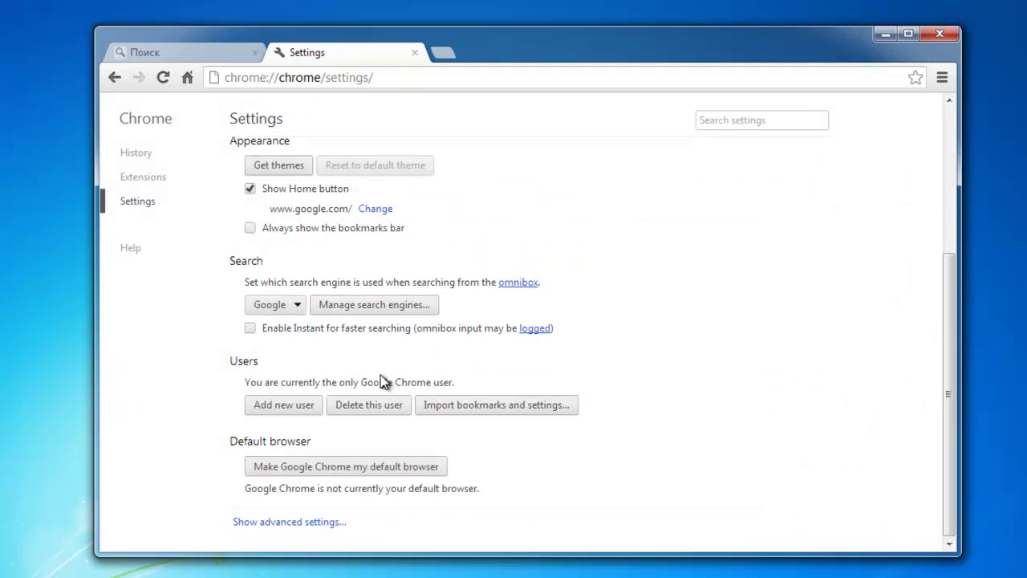
# Close the settings, restart Chrome to check its startup page and a new tab, and close it again.
pyautogui.scroll(2, 345, 369)
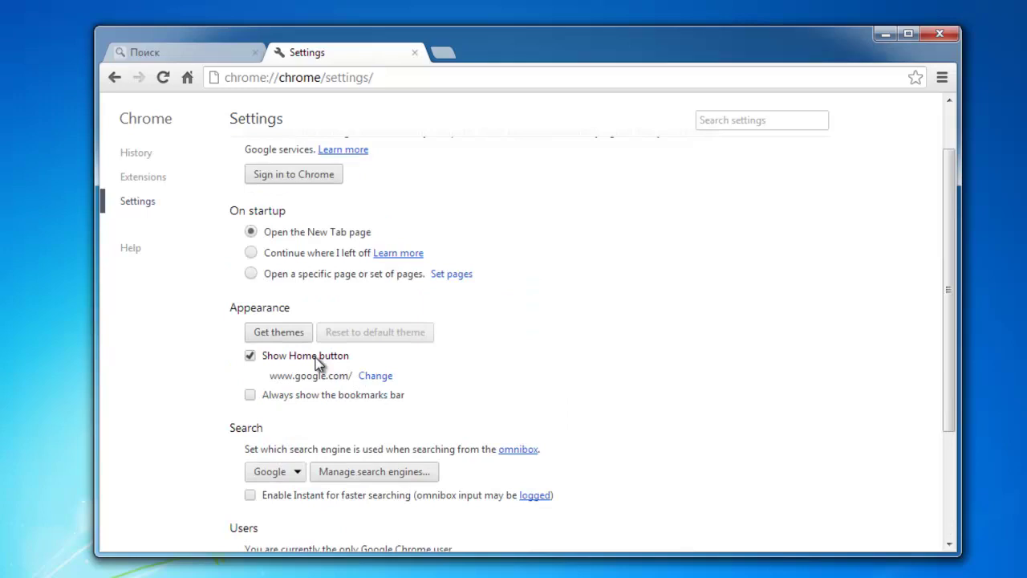
pyautogui.scroll(1, 301, 356)
pyautogui.click(414, 53)
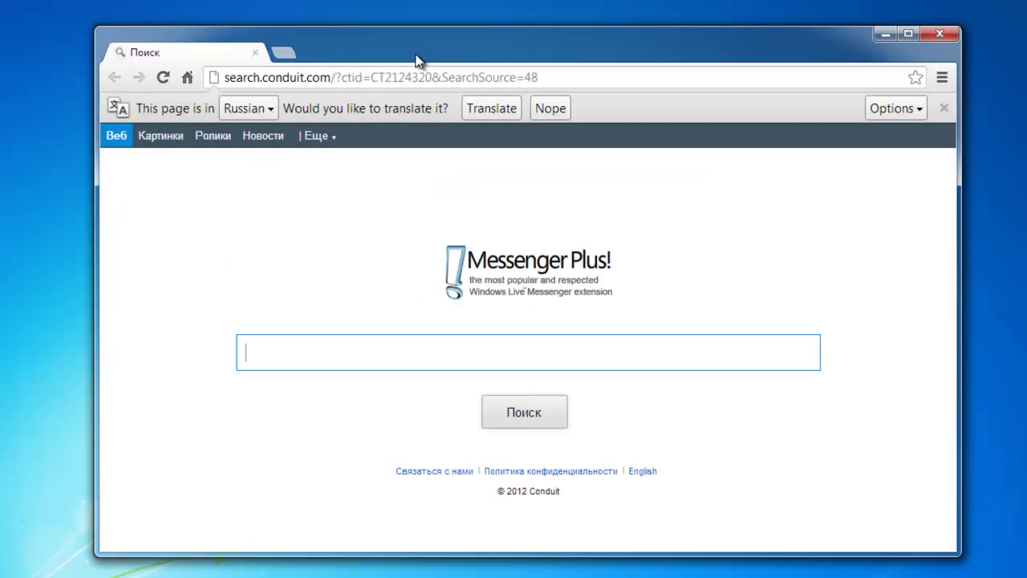
pyautogui.click(940, 34)
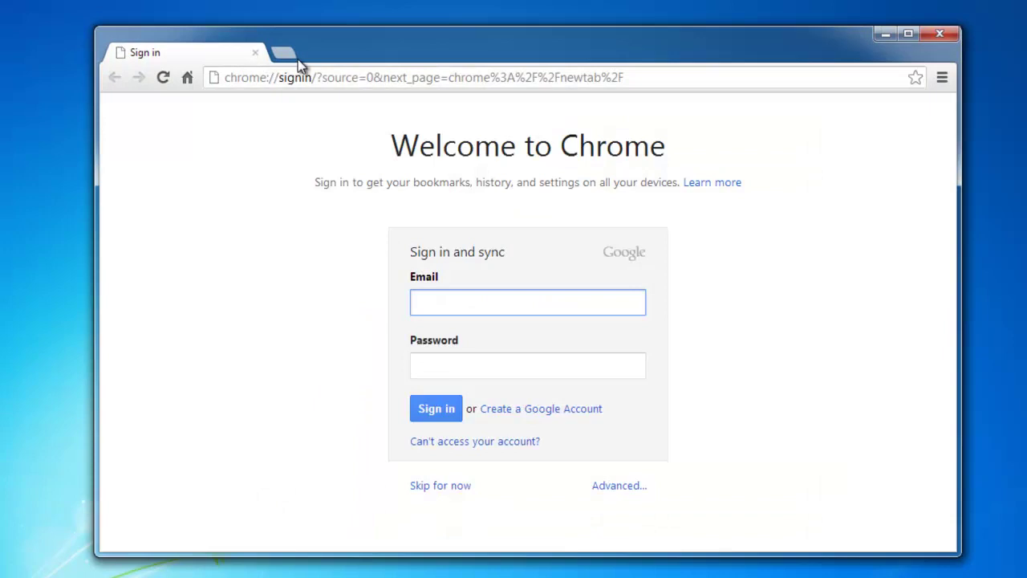
pyautogui.click(283, 53)
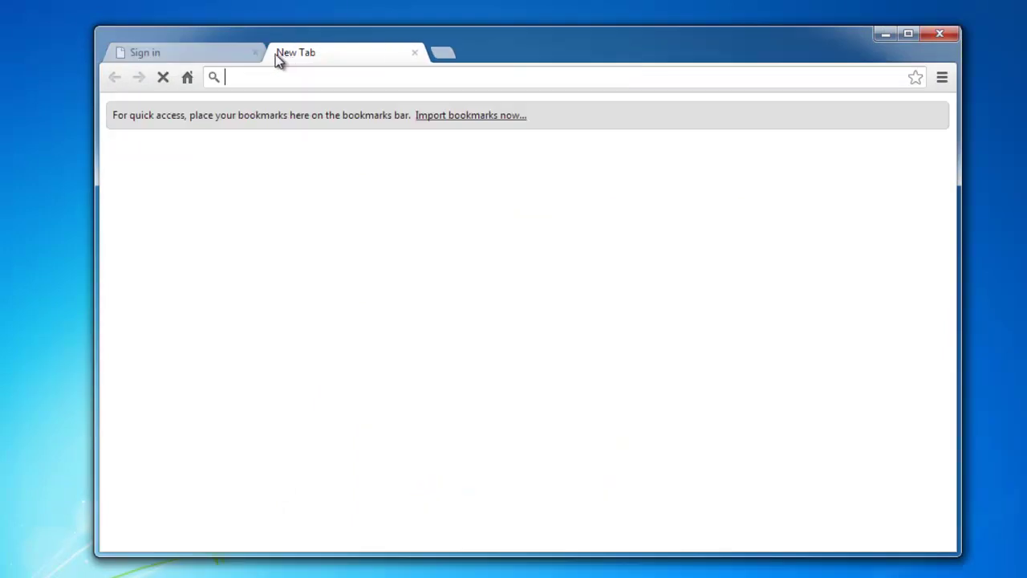
pyautogui.click(255, 53)
pyautogui.click(273, 53)
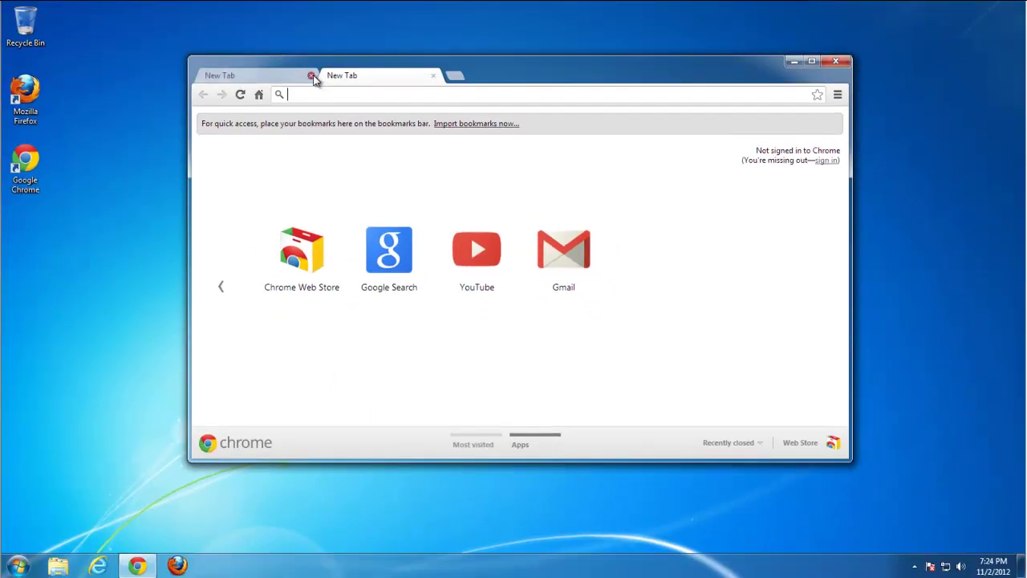
pyautogui.click(312, 76)
pyautogui.click(835, 62)
# Switch to Firefox, decline making it the default browser, and remove the Messenger Plus Live extension.
pyautogui.click(178, 566)
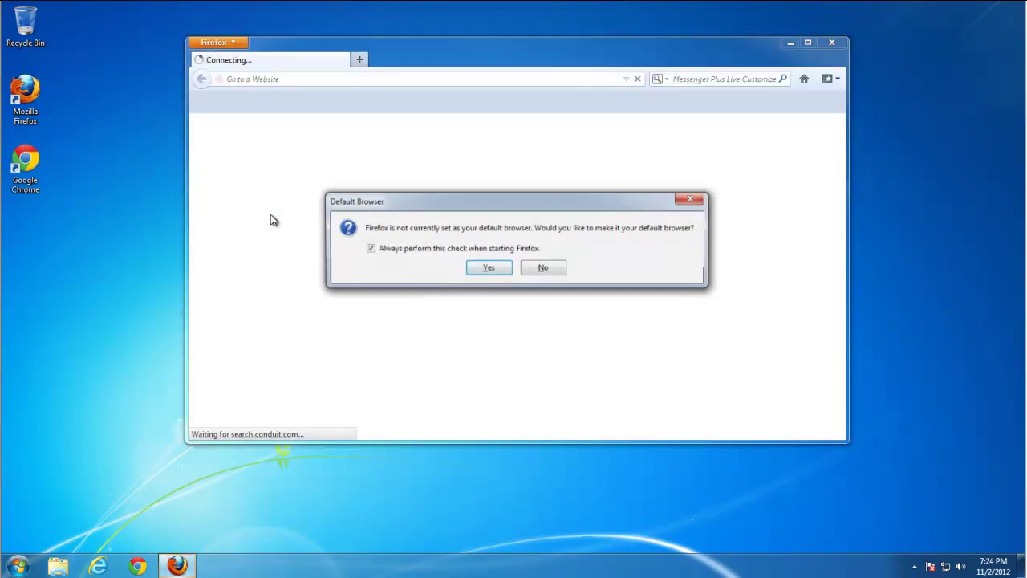
pyautogui.click(544, 267)
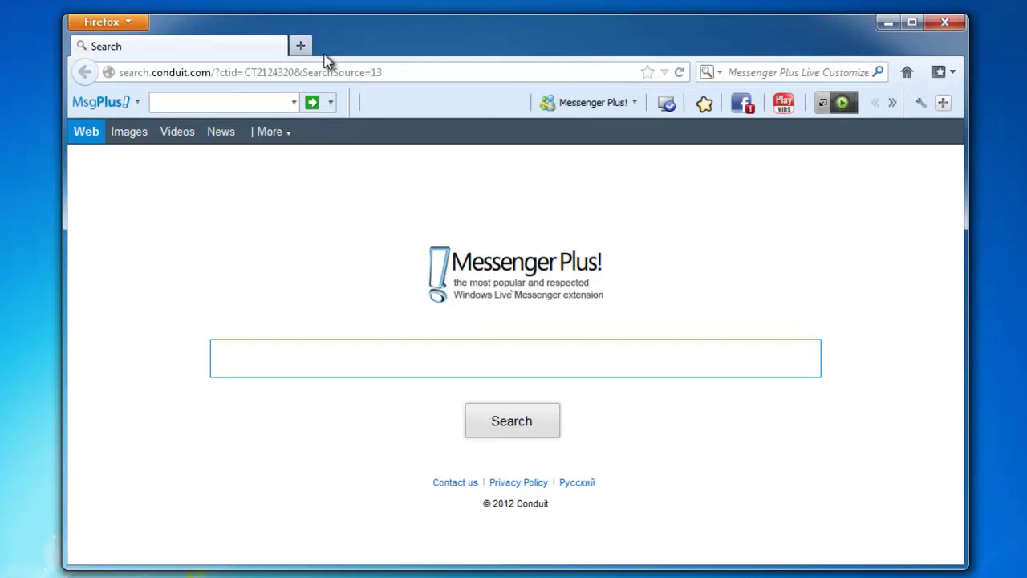
pyautogui.click(128, 26)
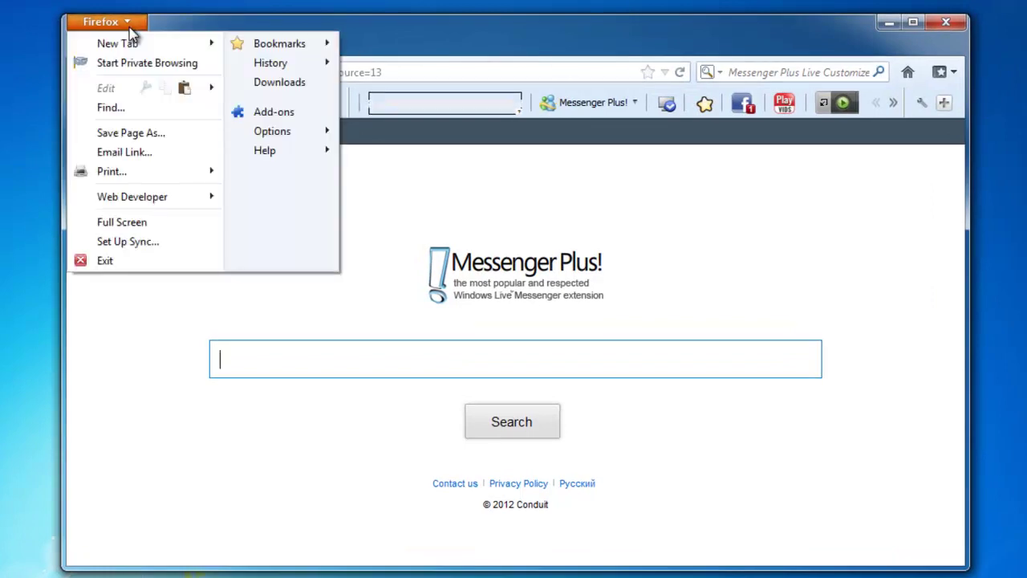
pyautogui.click(261, 110)
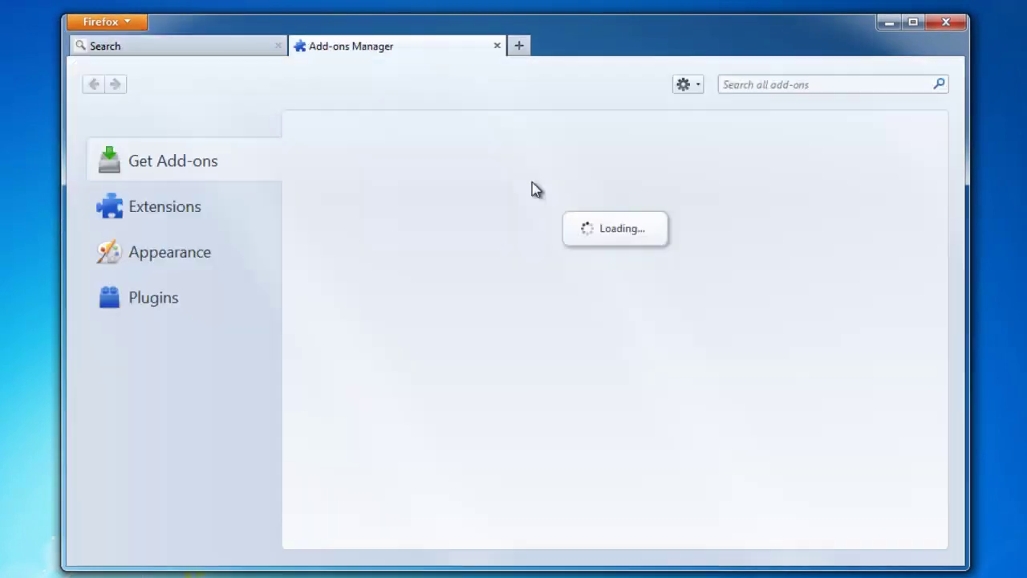
pyautogui.click(163, 216)
pyautogui.click(909, 158)
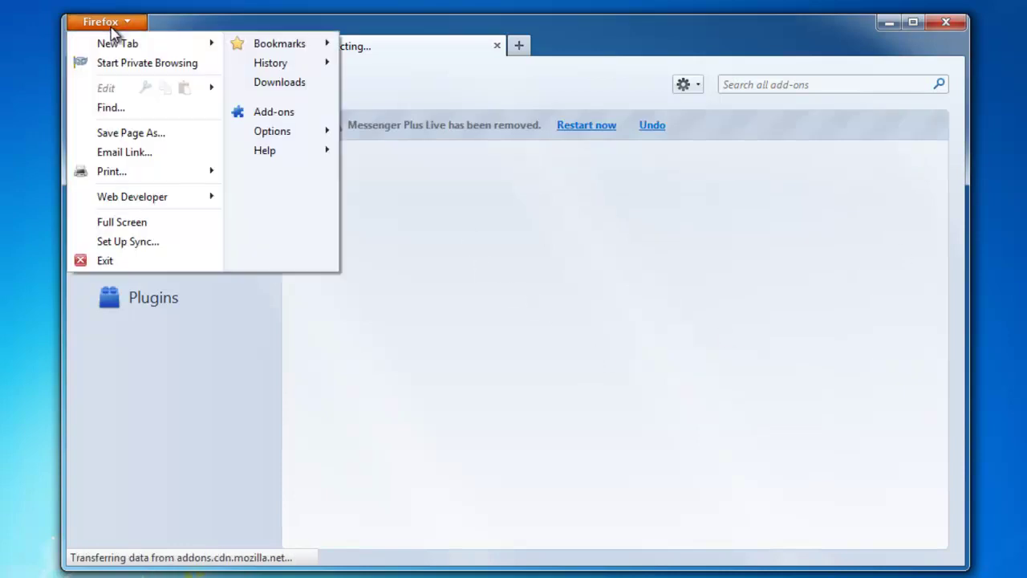
# Restore Firefox's home page to its default in the general options and confirm.
pyautogui.moveTo(323, 136)
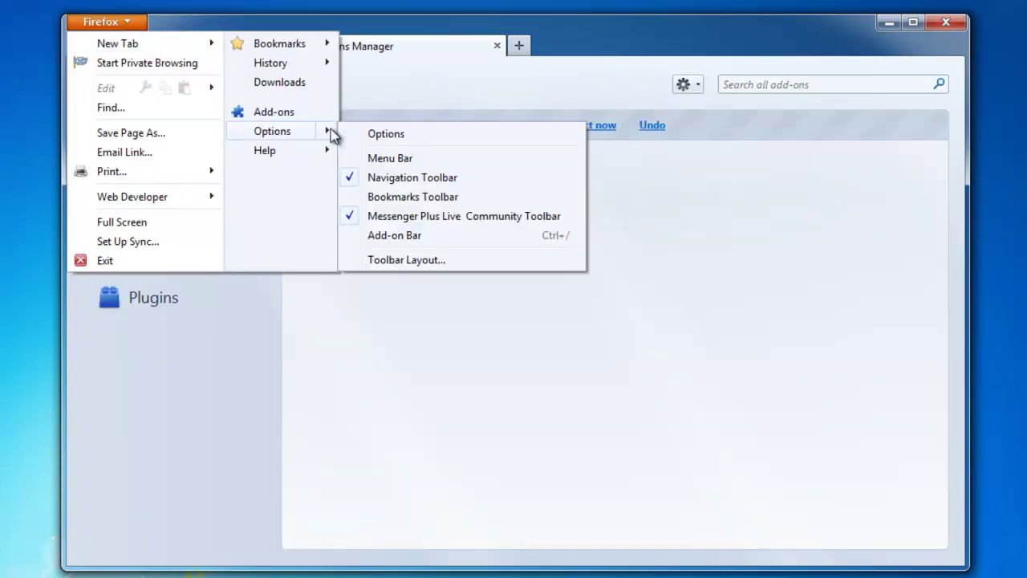
pyautogui.click(358, 134)
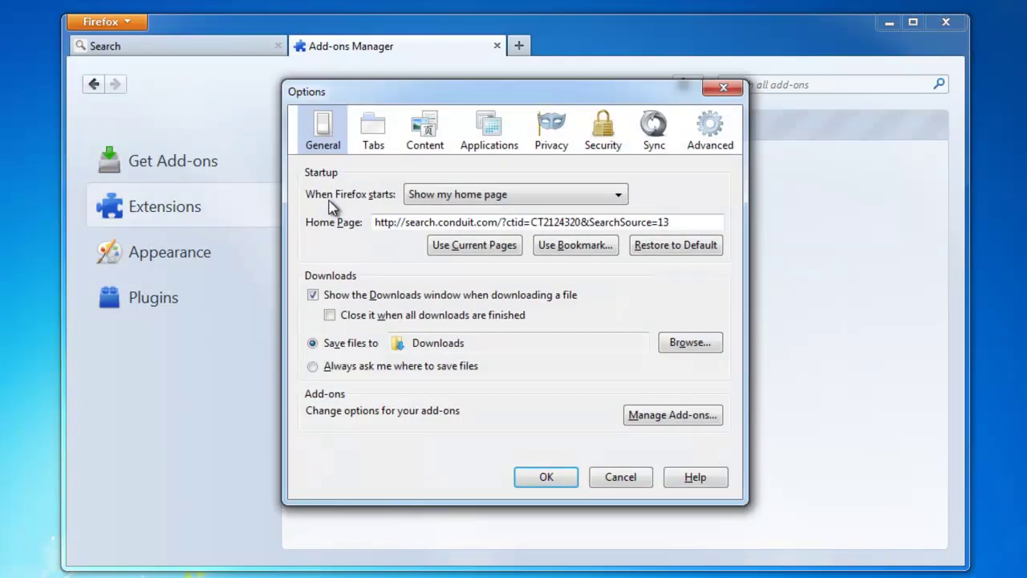
pyautogui.click(684, 246)
pyautogui.click(541, 480)
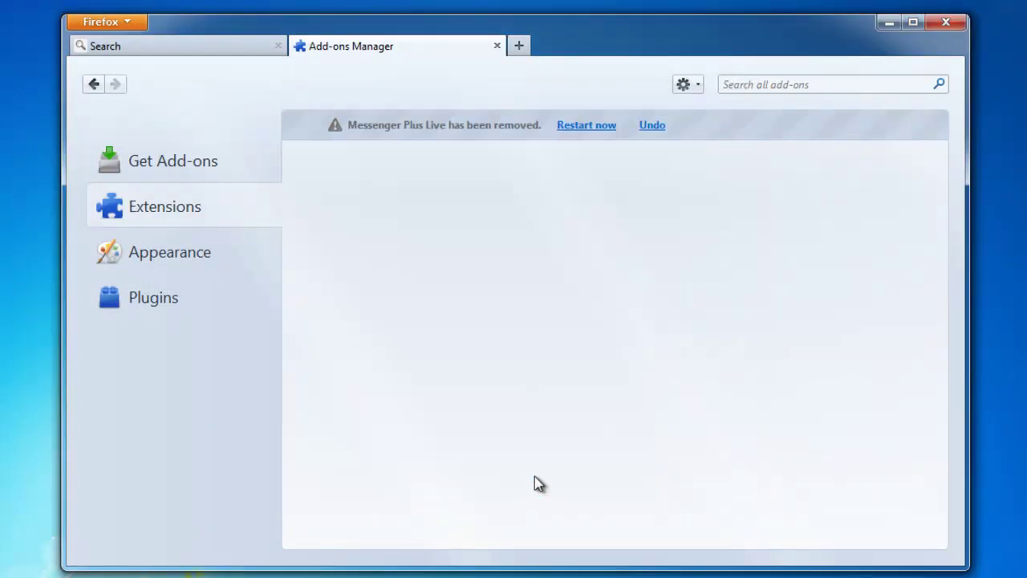
# Restart Firefox to finish the extension removal, decline making it the default browser, and close the Add-ons Manager.
pyautogui.click(587, 127)
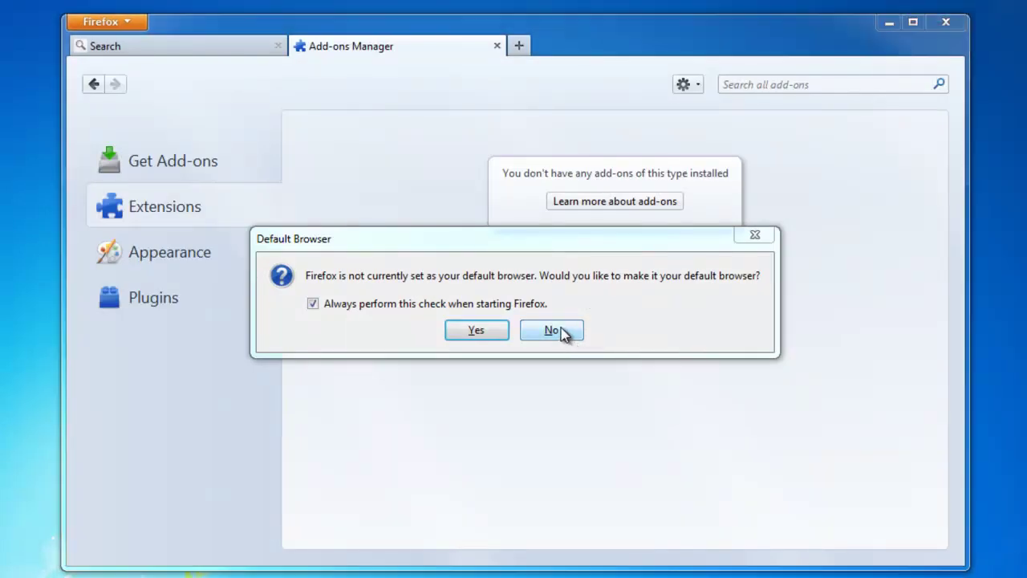
pyautogui.click(561, 330)
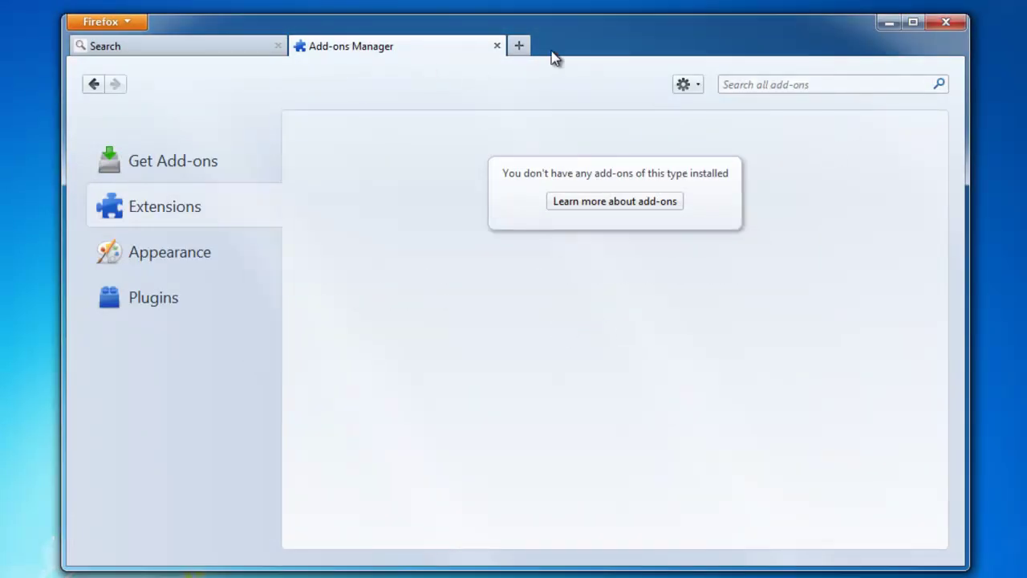
pyautogui.click(497, 46)
# Remove Messenger Plus Live Customized Web Search, eBay, Amazon.com and Twitter from Firefox's search engine list and confirm.
pyautogui.click(717, 72)
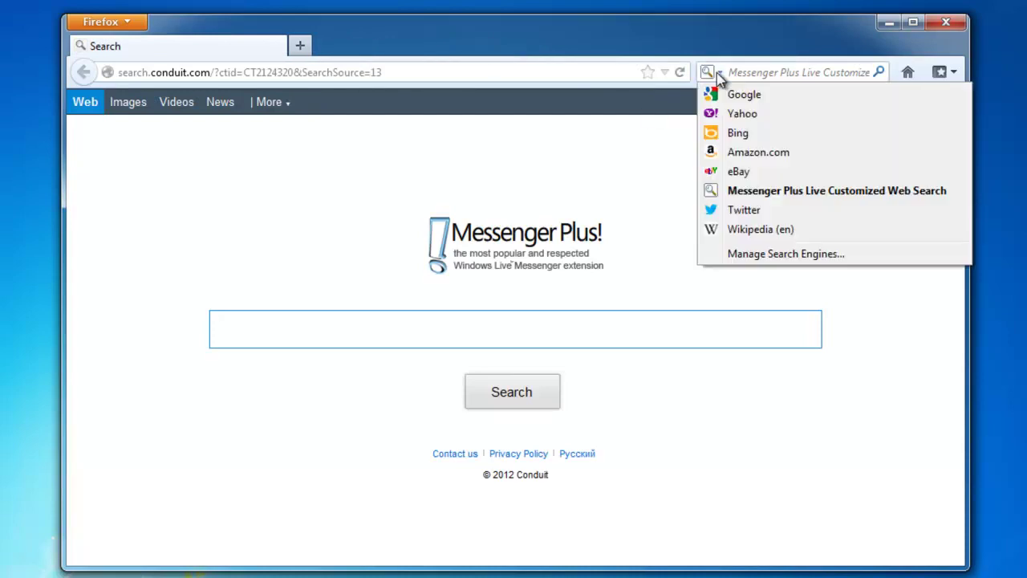
pyautogui.click(765, 253)
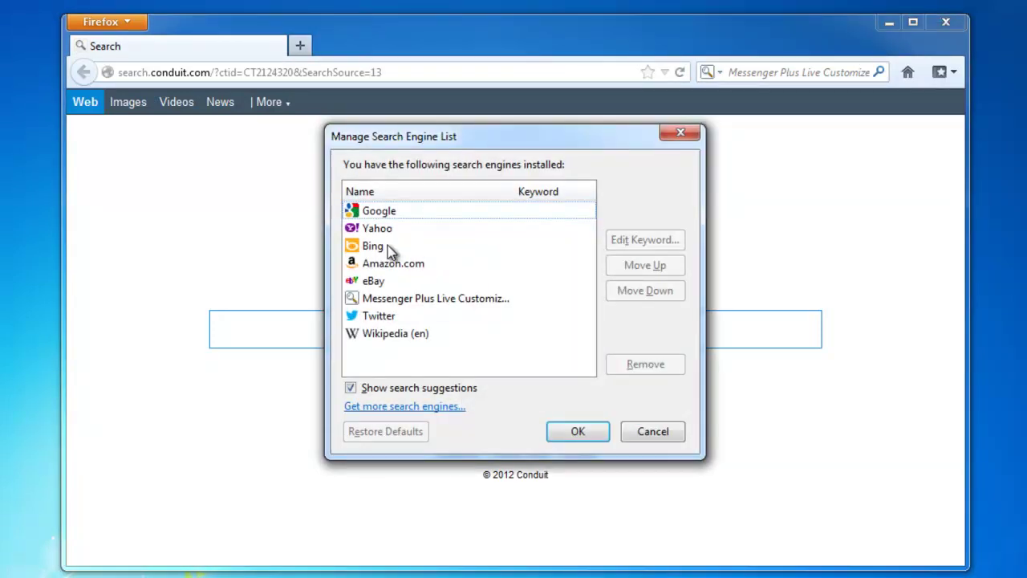
pyautogui.click(385, 299)
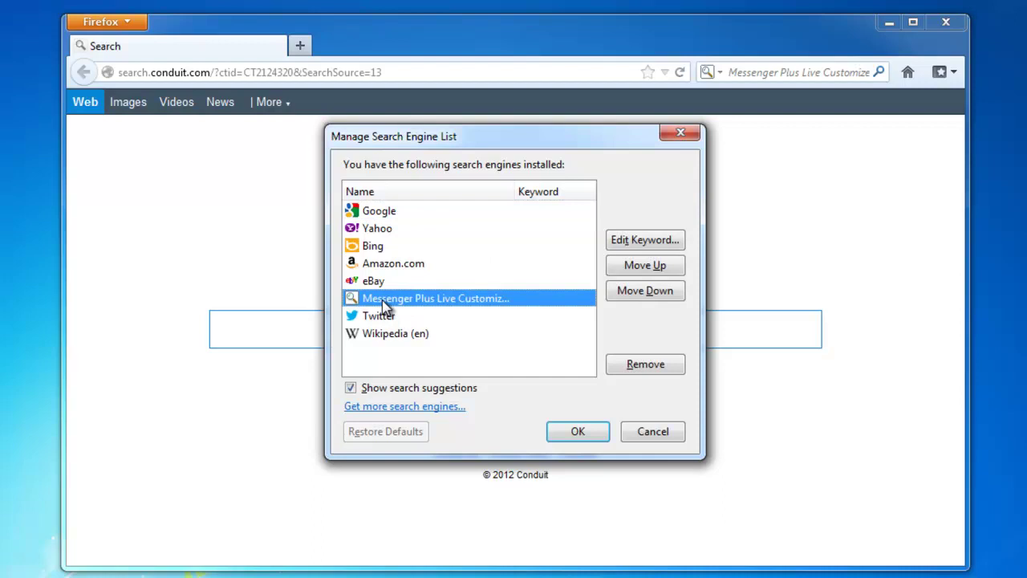
pyautogui.click(647, 365)
pyautogui.click(378, 280)
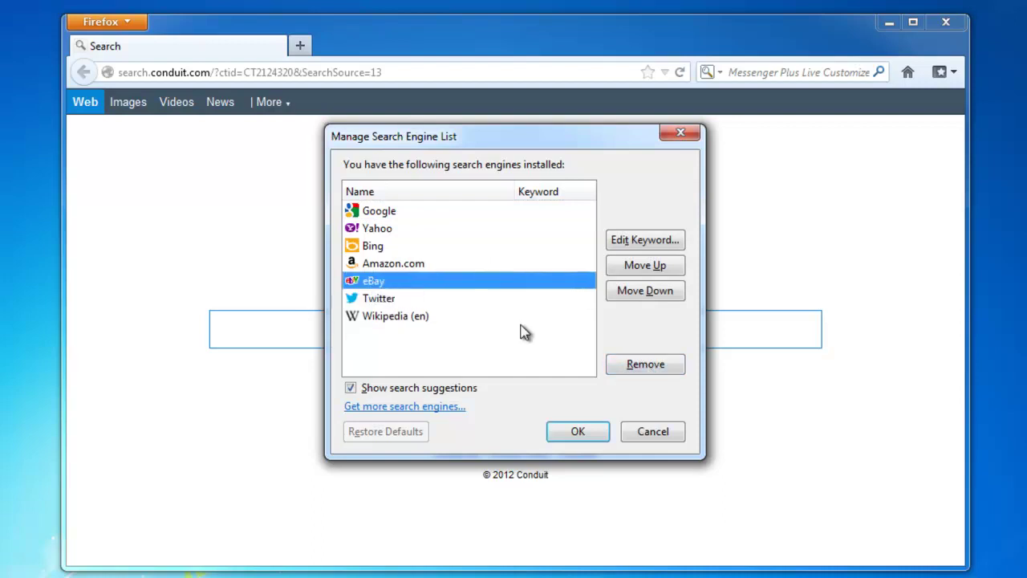
pyautogui.click(623, 362)
pyautogui.click(373, 268)
pyautogui.click(648, 365)
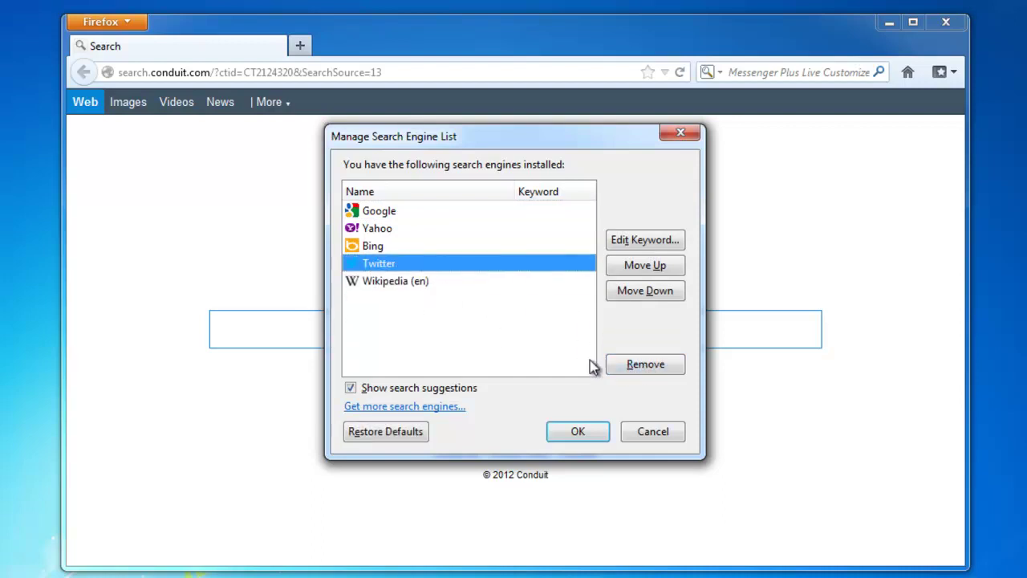
pyautogui.click(671, 368)
pyautogui.click(595, 440)
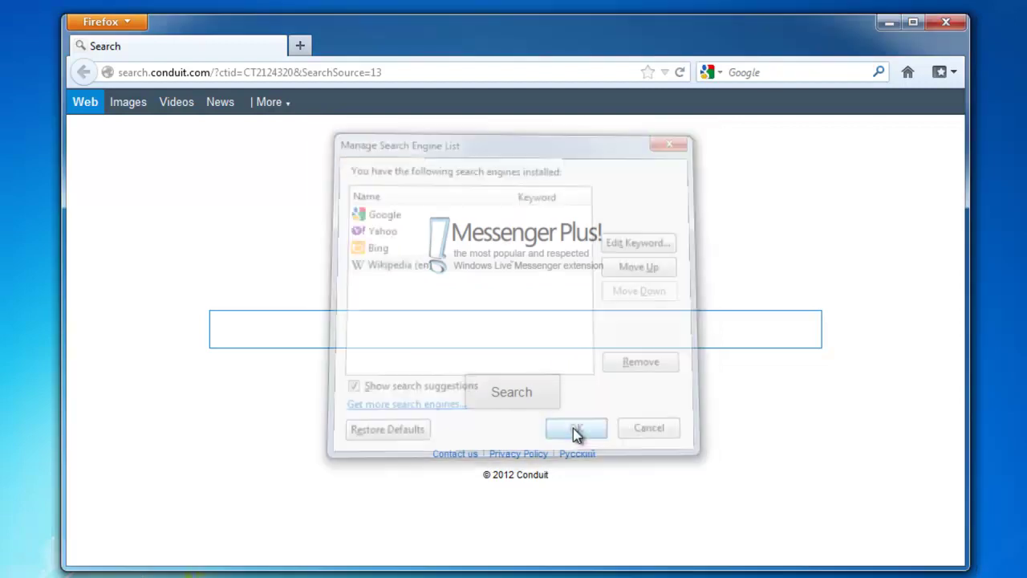
# Open about:config, accept the warning, and filter the preferences by "conduit".
pyautogui.click(254, 72)
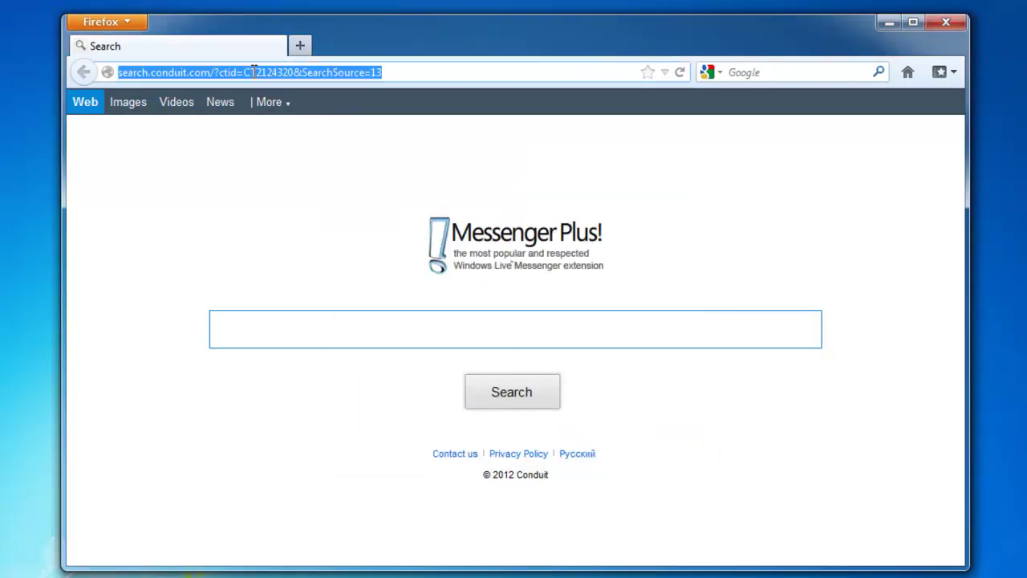
pyautogui.write('ab')
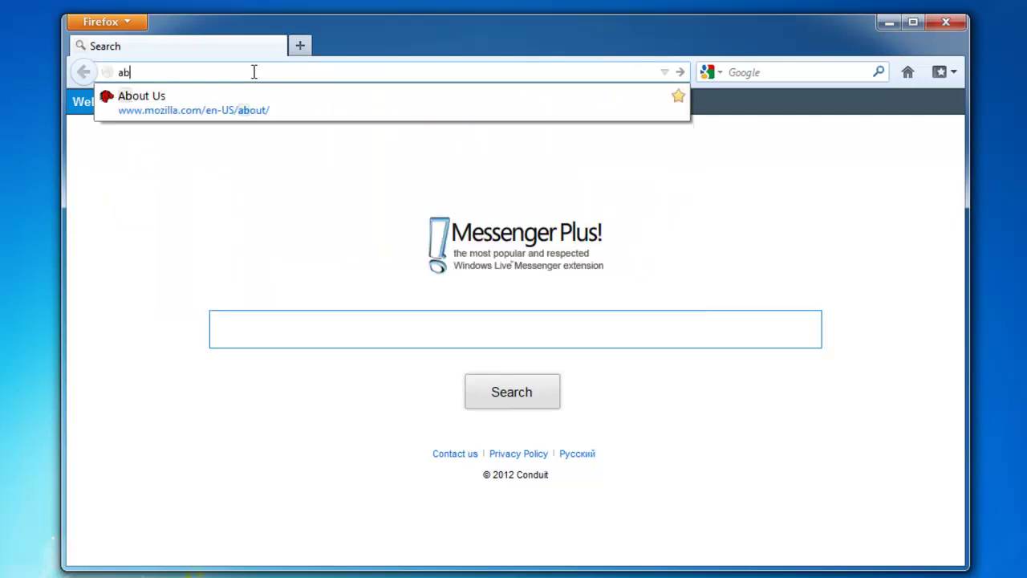
pyautogui.write('out')
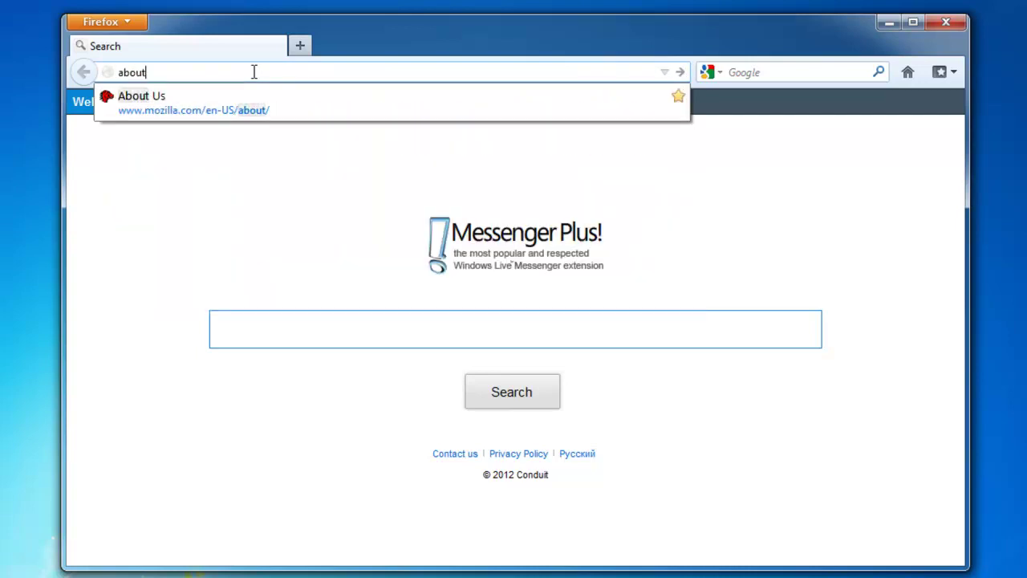
pyautogui.write(':con')
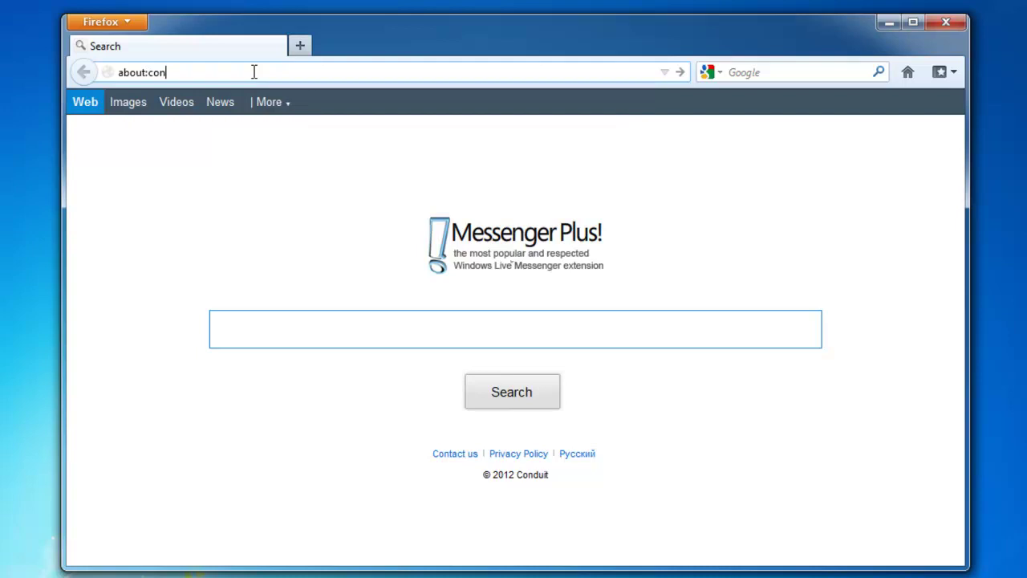
pyautogui.write('fig')
pyautogui.press('Return')
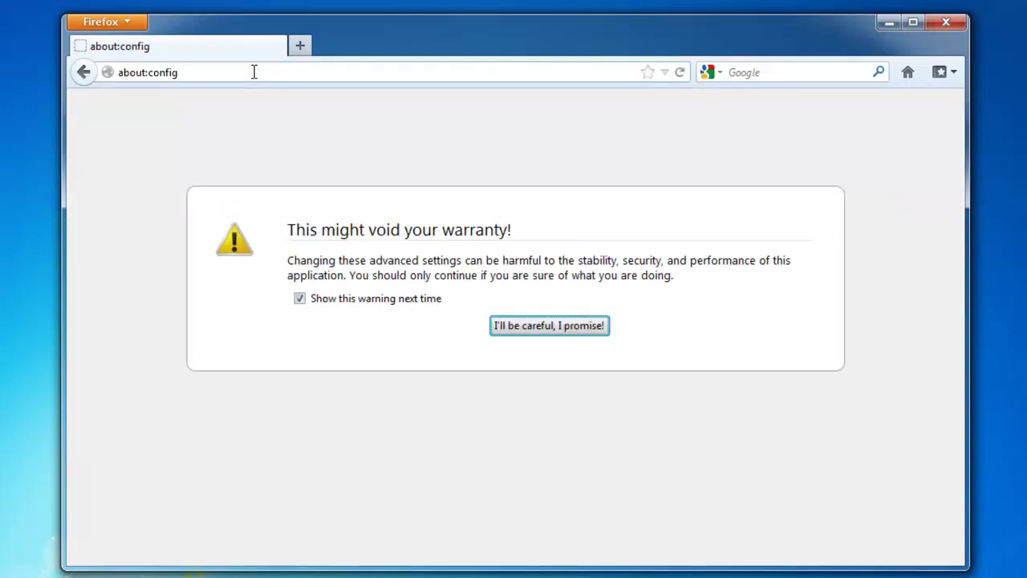
pyautogui.click(505, 325)
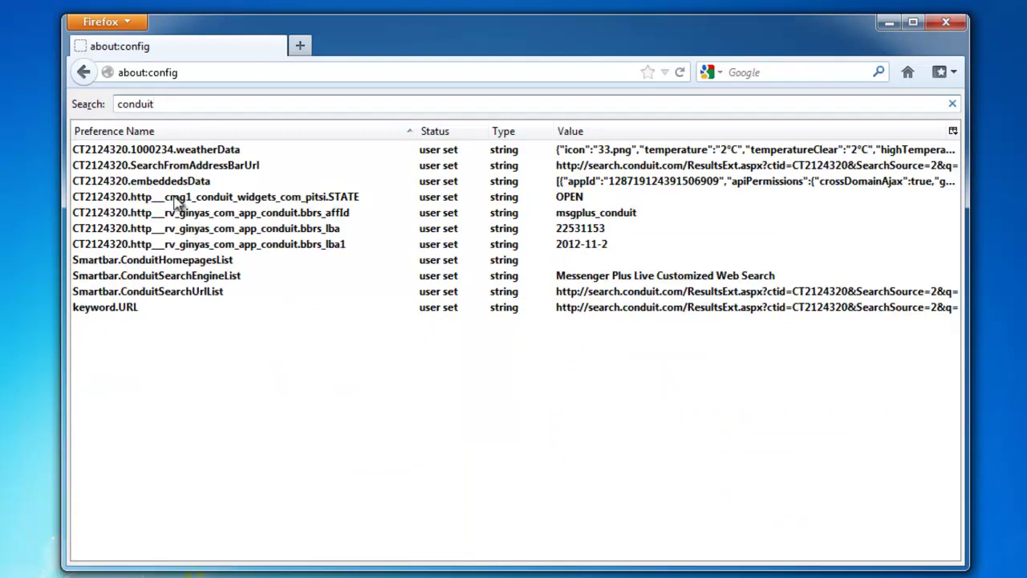
# Reset the keyword.URL, Smartbar.ConduitSearchUrlList, Smartbar.ConduitSearchEngineList and Smartbar.ConduitHomepagesList preferences.
pyautogui.rightClick(120, 311)
pyautogui.click(177, 419)
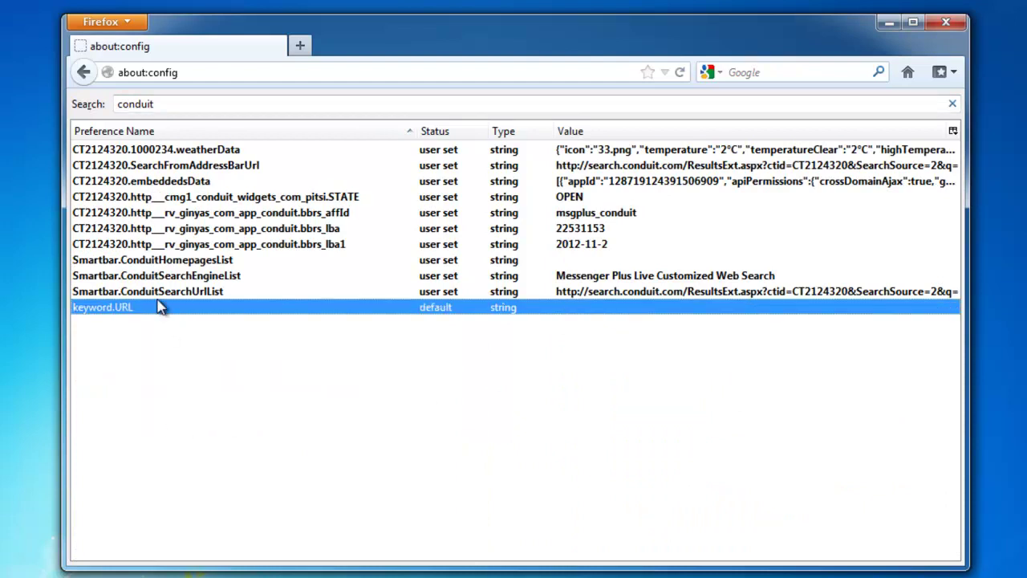
pyautogui.rightClick(156, 292)
pyautogui.click(197, 405)
pyautogui.click(172, 277)
pyautogui.rightClick(171, 277)
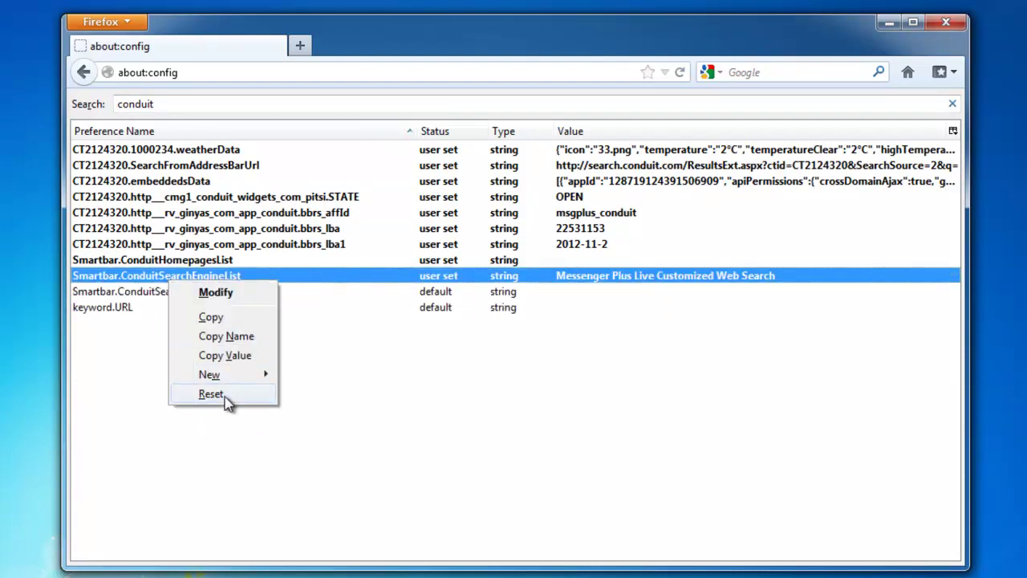
pyautogui.click(224, 398)
pyautogui.rightClick(171, 260)
pyautogui.click(232, 367)
# Reset the four CT2124320.http preferences ending in bbrs_lba1, bbrs_lba, bbrs_affId and pitsi.STATE.
pyautogui.rightClick(197, 245)
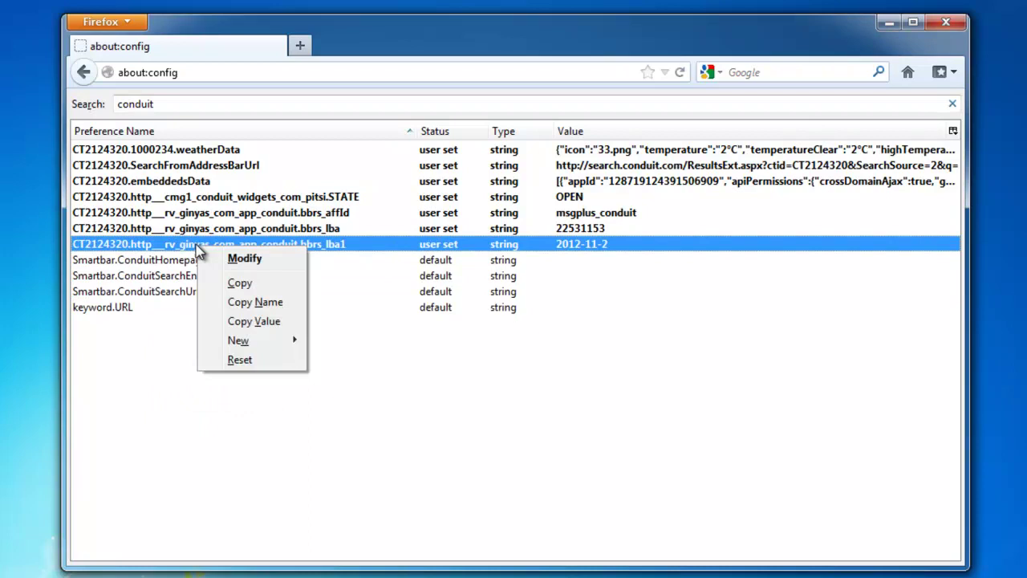
pyautogui.click(241, 360)
pyautogui.rightClick(205, 231)
pyautogui.click(239, 344)
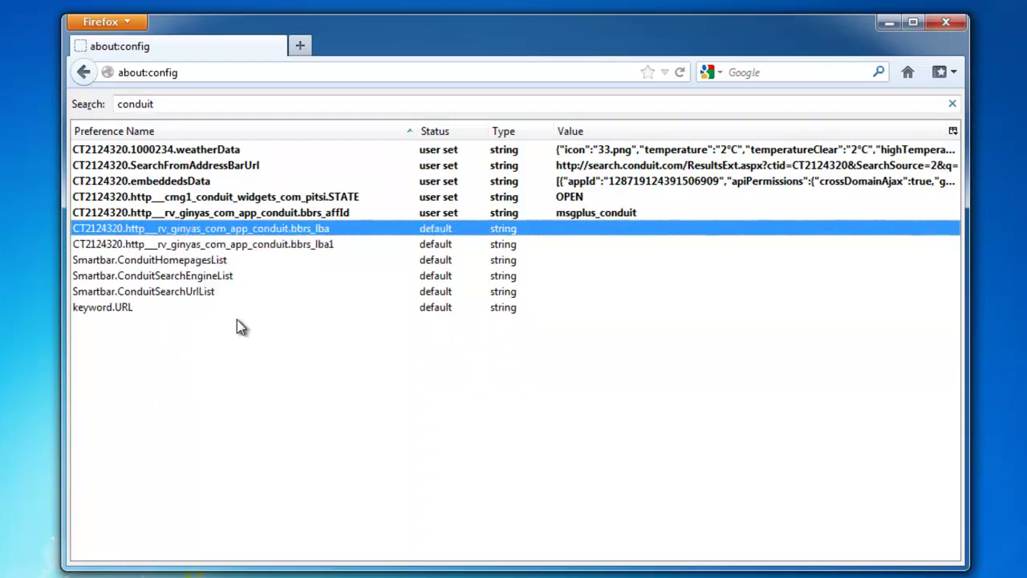
pyautogui.click(203, 215)
pyautogui.rightClick(203, 215)
pyautogui.click(254, 328)
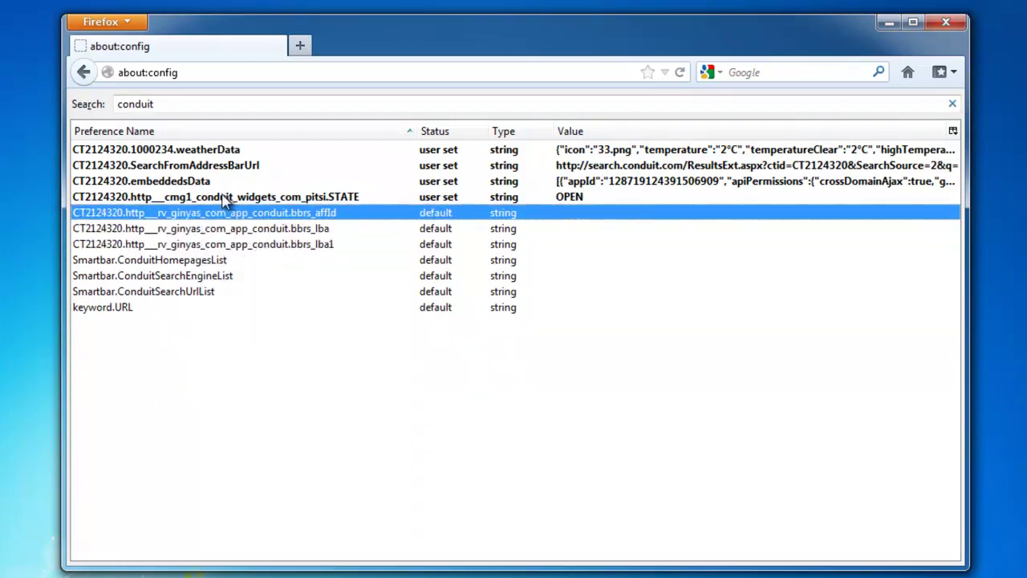
pyautogui.rightClick(226, 198)
pyautogui.click(271, 310)
# Reset the CT2124320 preferences embeddedsData, SearchFromAddressBarUrl and 1000234.weatherData.
pyautogui.click(196, 182)
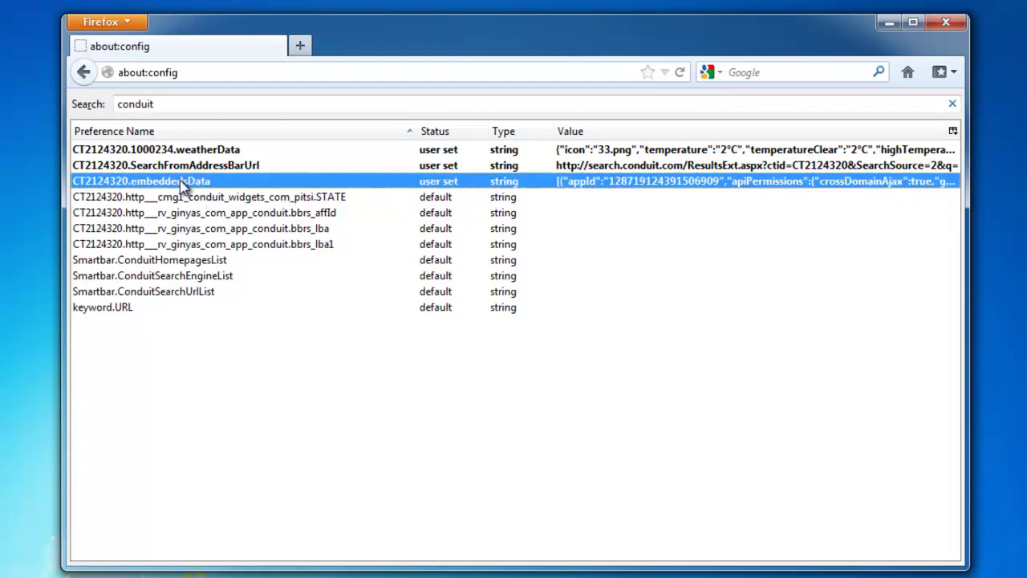
pyautogui.rightClick(184, 183)
pyautogui.click(231, 294)
pyautogui.rightClick(213, 167)
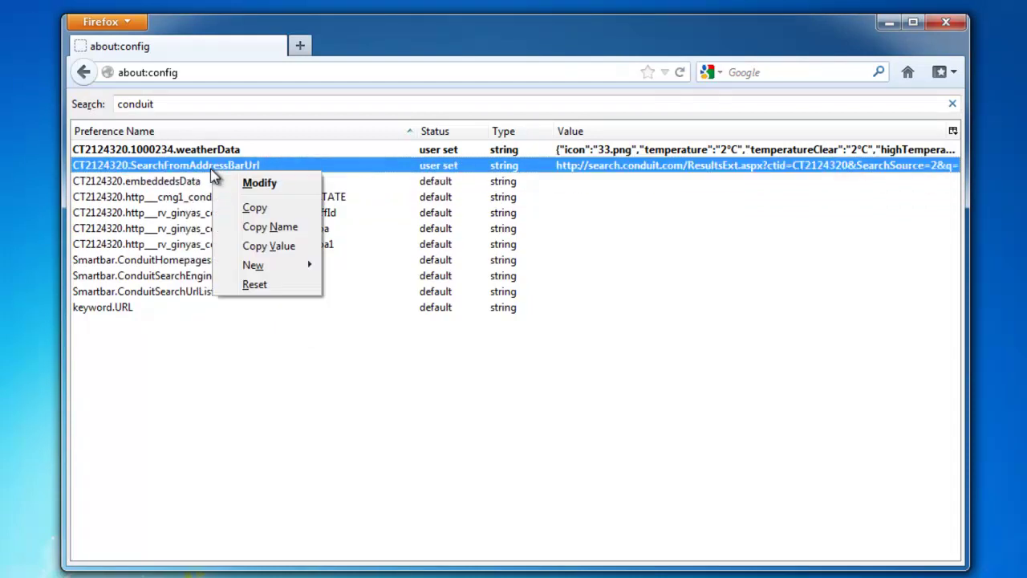
pyautogui.click(255, 284)
pyautogui.rightClick(169, 152)
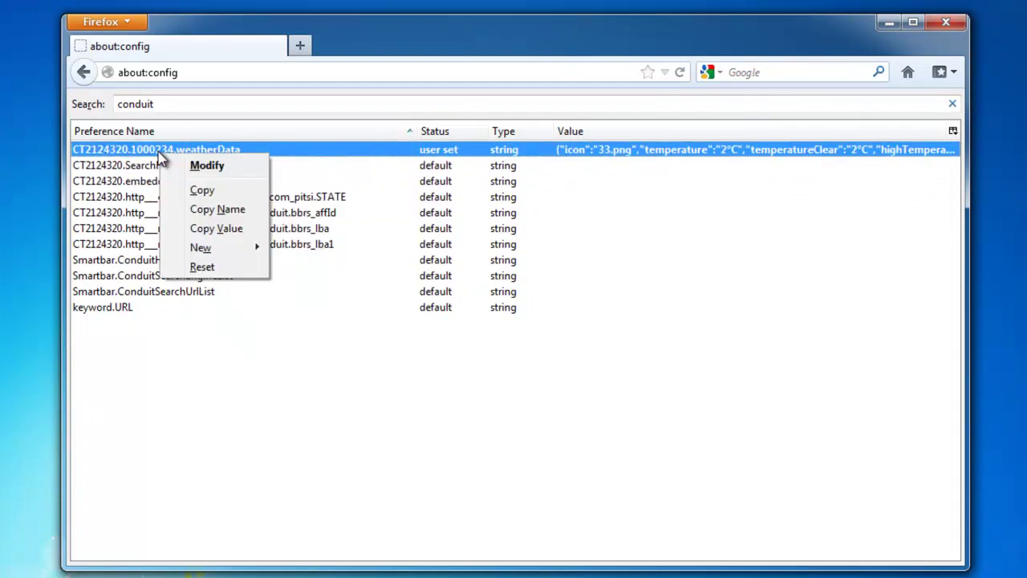
pyautogui.click(202, 267)
# Close and reopen Firefox, decline making it the default browser, and open a new tab.
pyautogui.click(946, 22)
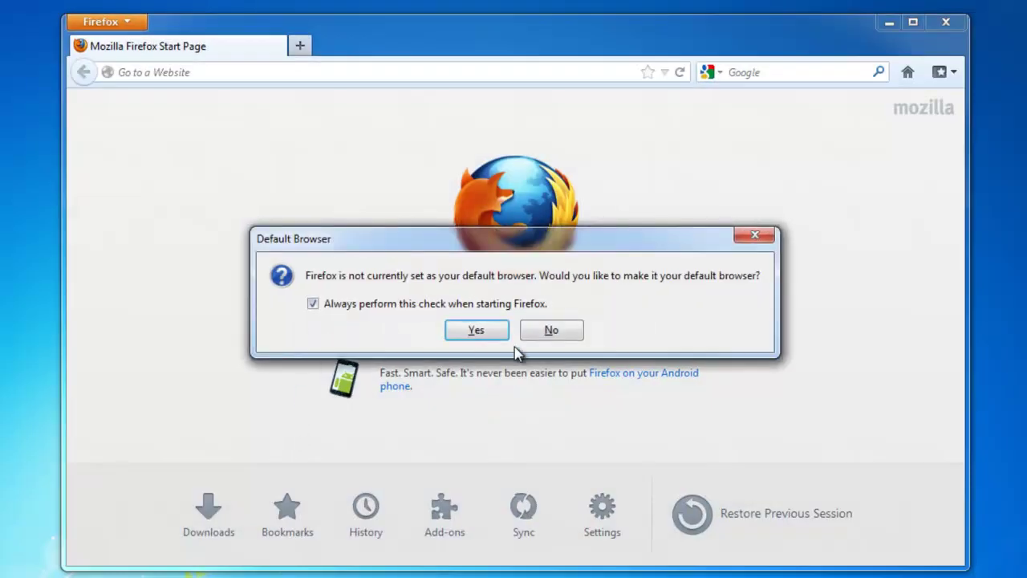
pyautogui.click(545, 325)
pyautogui.click(299, 47)
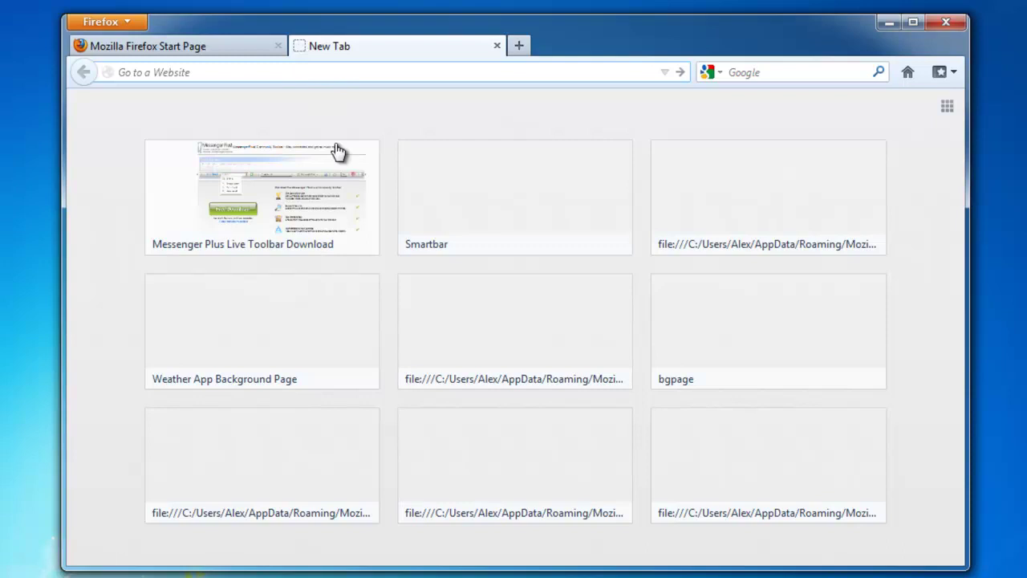
# Remove the Messenger Plus, Smartbar, Search and other toolbar-related thumbnails from the new tab page, keeping Welcome to Firefox.
pyautogui.click(364, 156)
pyautogui.click(365, 157)
pyautogui.click(365, 156)
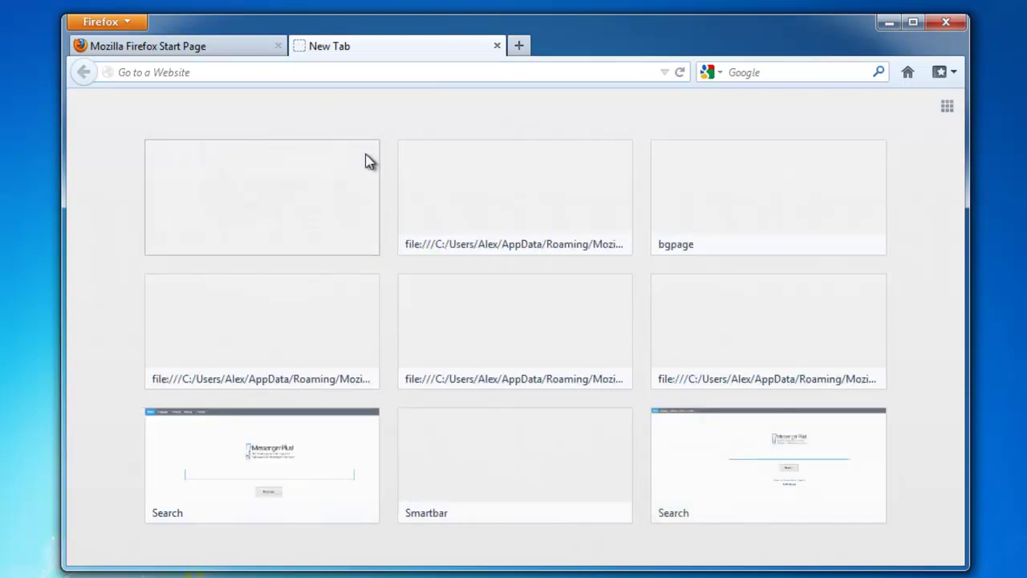
pyautogui.click(365, 157)
pyautogui.click(365, 157)
pyautogui.click(365, 157)
pyautogui.click(365, 157)
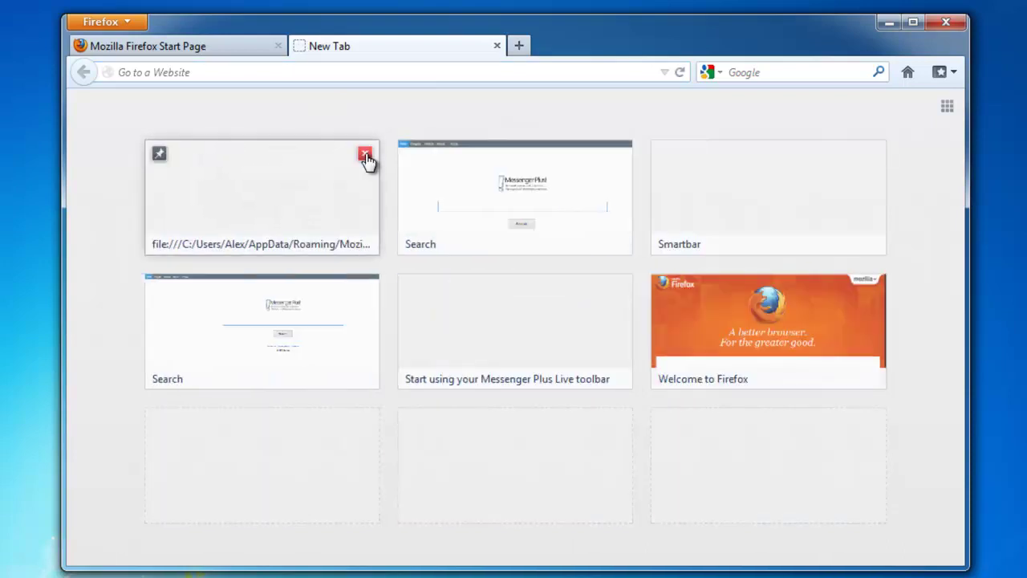
pyautogui.click(365, 157)
pyautogui.click(366, 156)
pyautogui.click(365, 156)
pyautogui.click(365, 156)
pyautogui.click(365, 157)
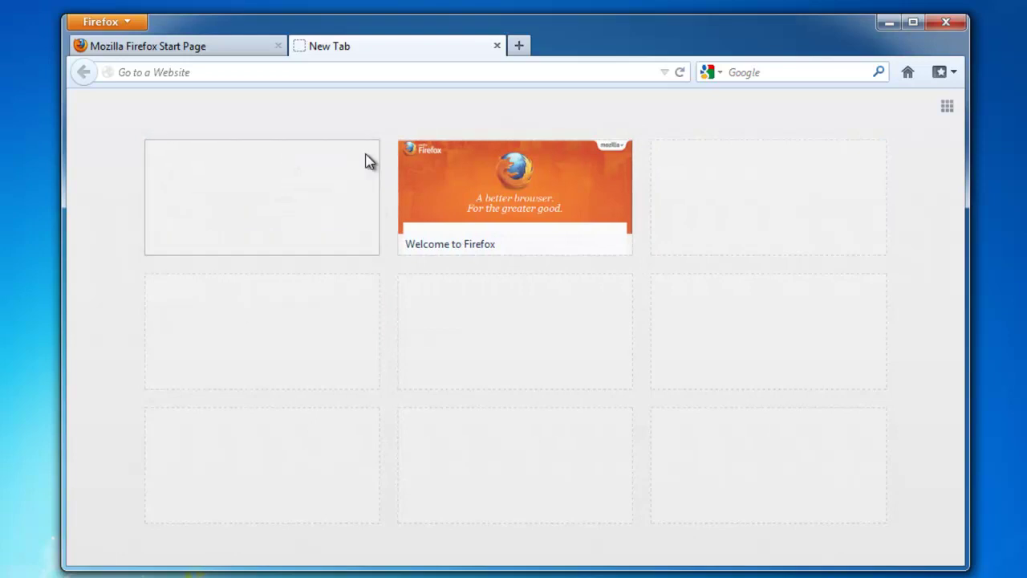
# Run a web search for "search" from the address bar, keep only its tab open, and check the results page.
pyautogui.click(191, 76)
pyautogui.write('search')
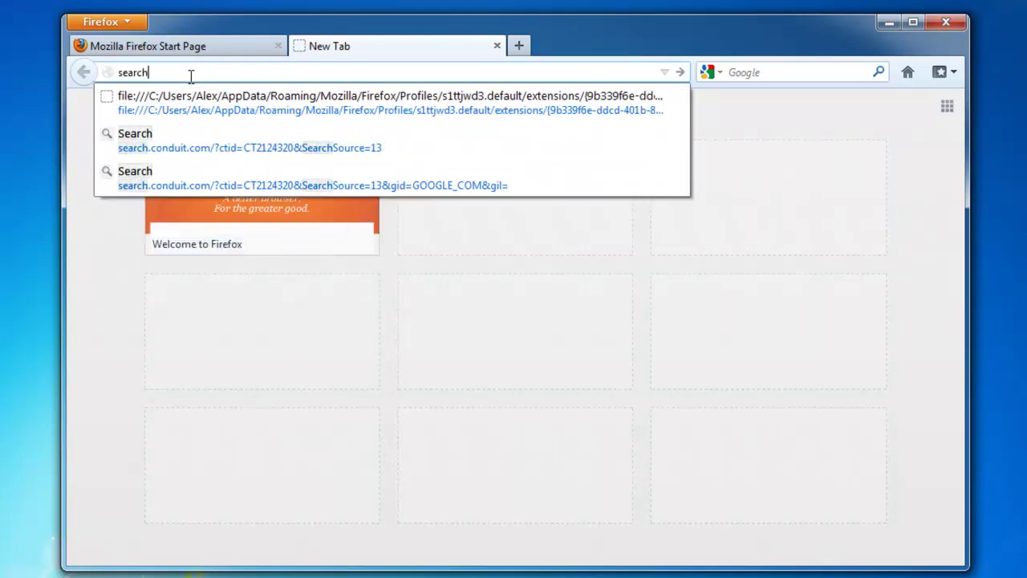
pyautogui.press('Return')
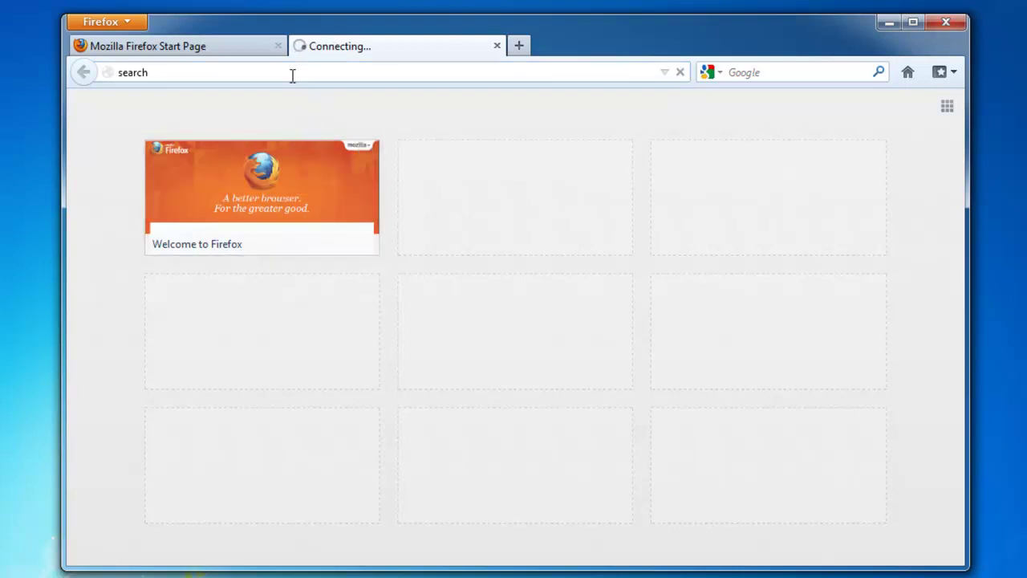
pyautogui.moveTo(353, 28); pyautogui.dragTo(327, 64)
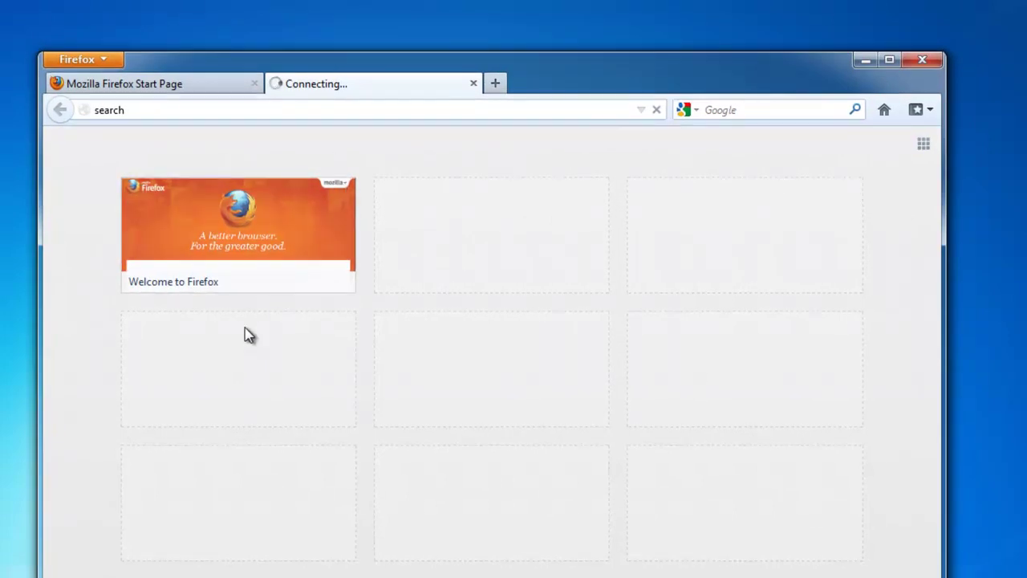
pyautogui.click(254, 83)
pyautogui.scroll(-2, 255, 277)
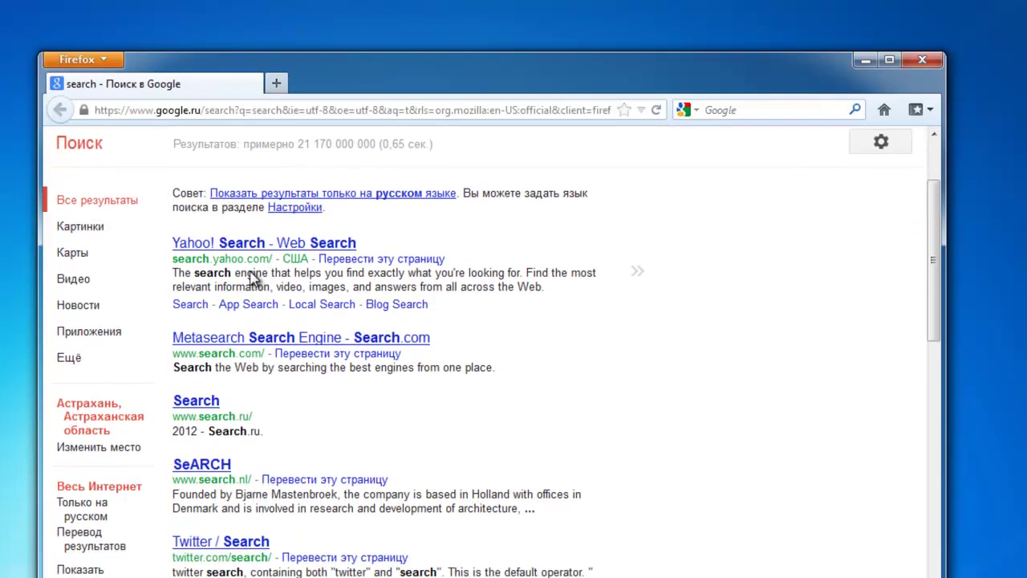
pyautogui.scroll(2, 255, 276)
# Close and reopen Firefox, decline making it the default browser, and open its Troubleshooting Information page.
pyautogui.click(923, 61)
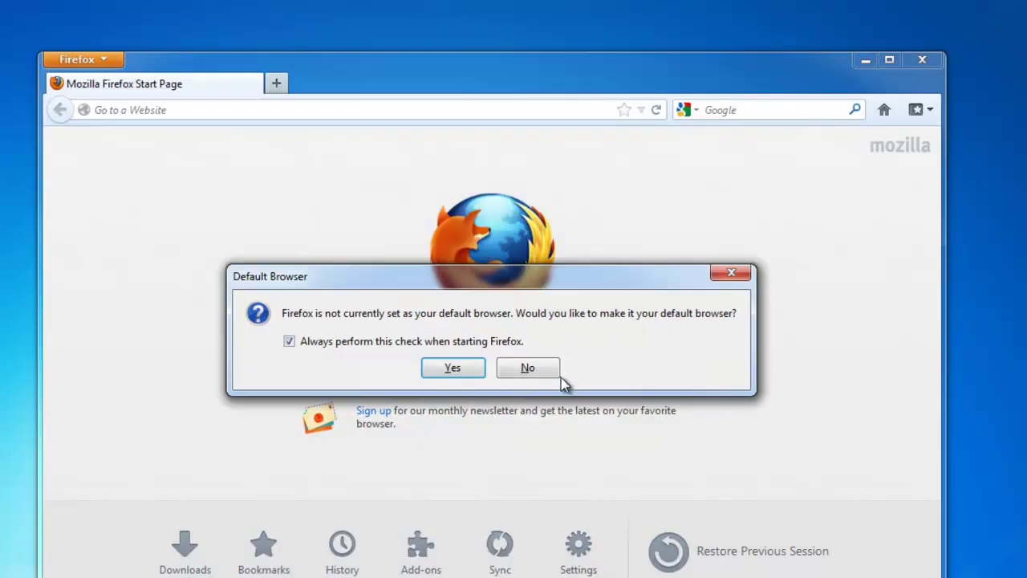
pyautogui.click(529, 369)
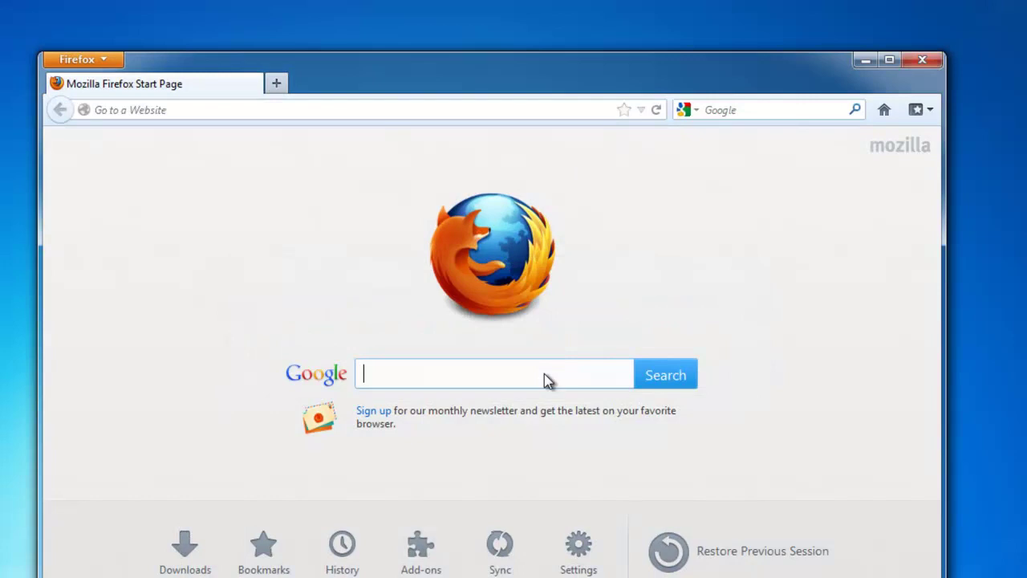
pyautogui.click(85, 63)
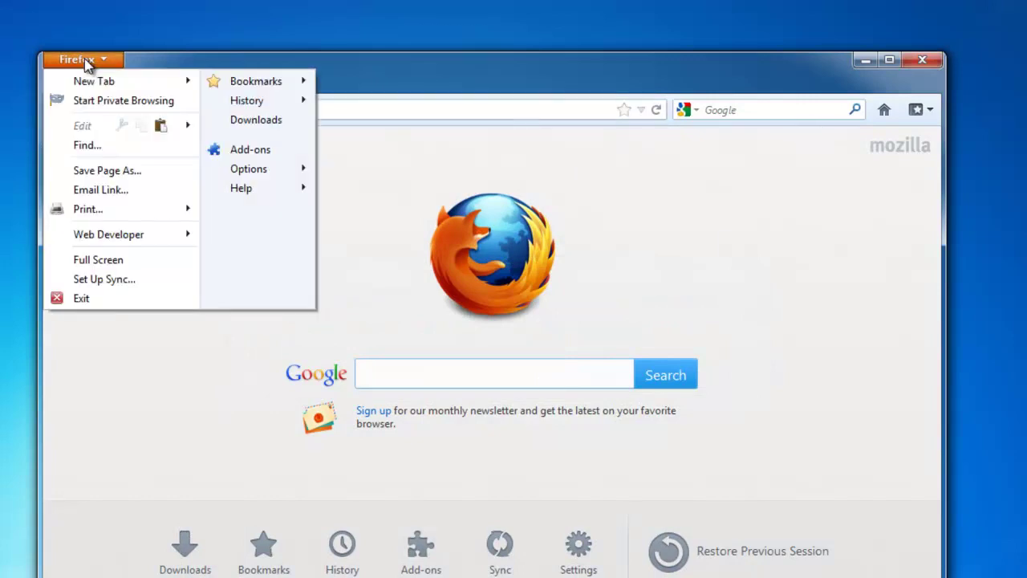
pyautogui.moveTo(299, 193)
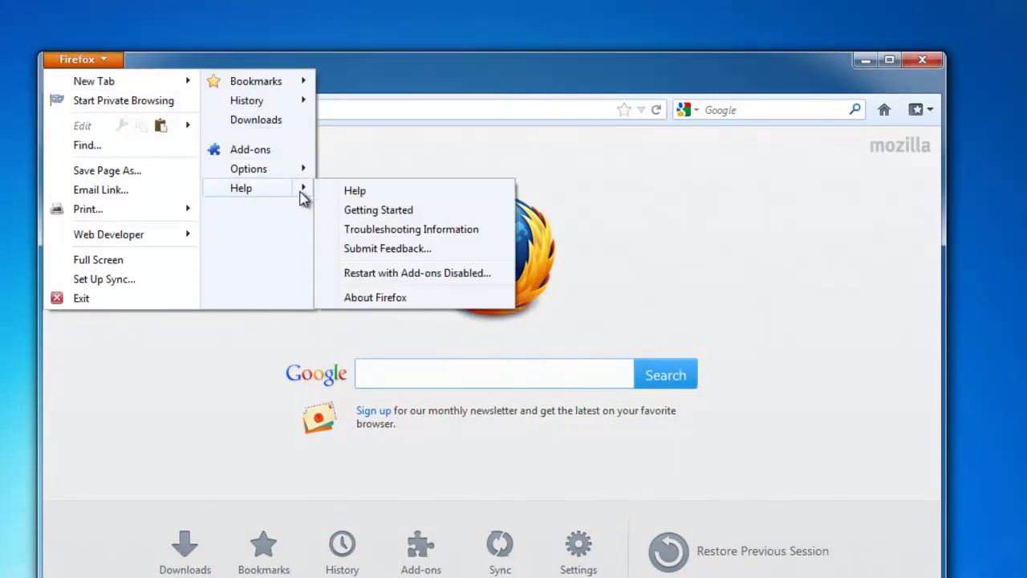
pyautogui.click(408, 230)
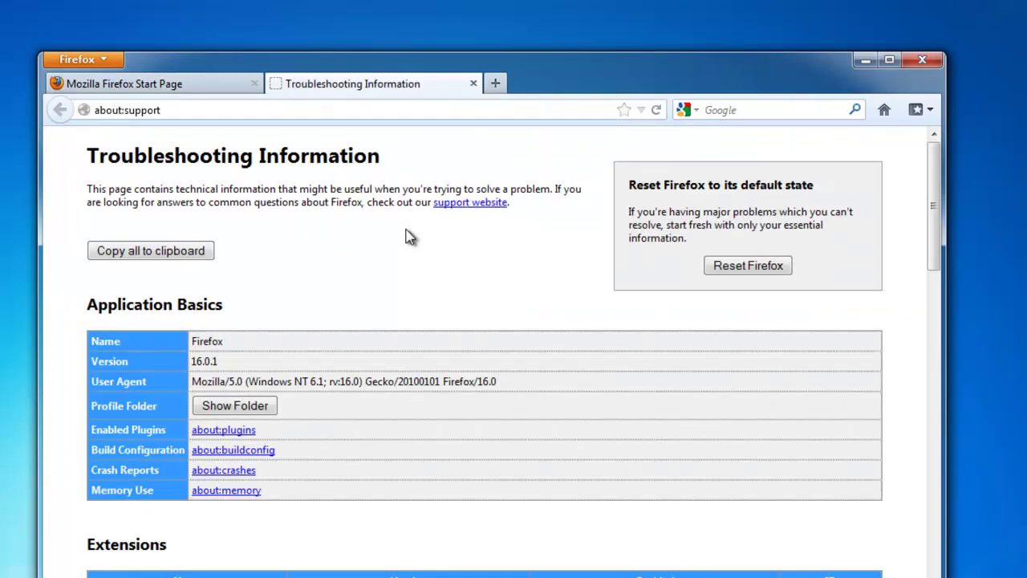
# Reset Firefox to its default state, finish the Import Wizard, and decline making it the default browser.
pyautogui.scroll(-1, 673, 281)
pyautogui.scroll(-1, 757, 222)
pyautogui.scroll(3, 763, 241)
pyautogui.click(748, 266)
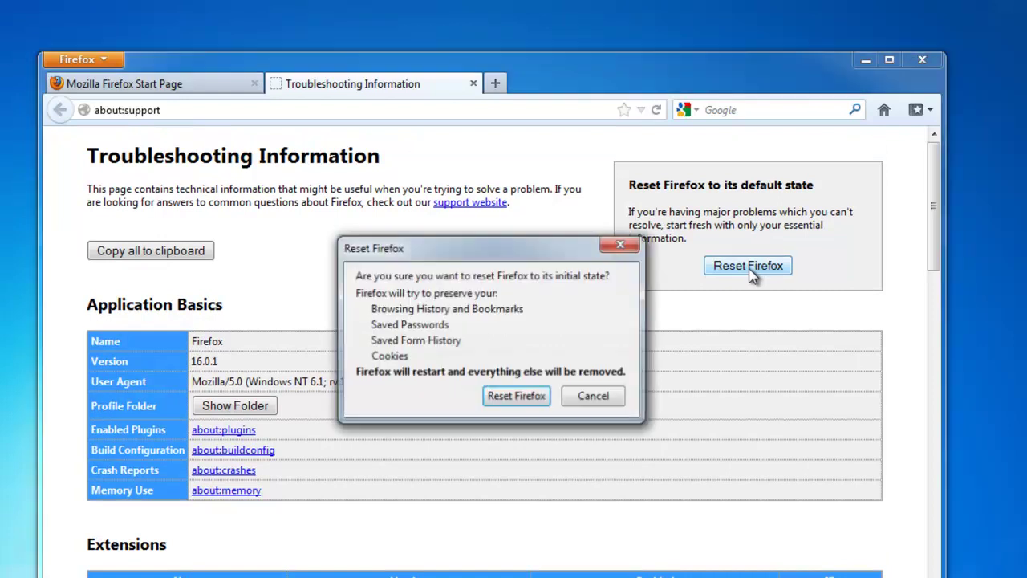
pyautogui.click(532, 396)
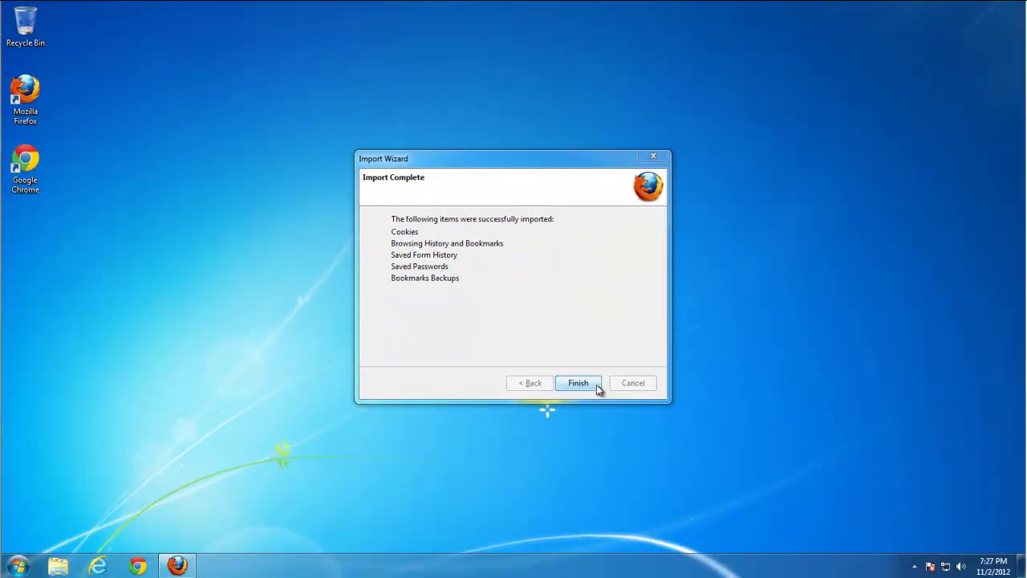
pyautogui.click(592, 385)
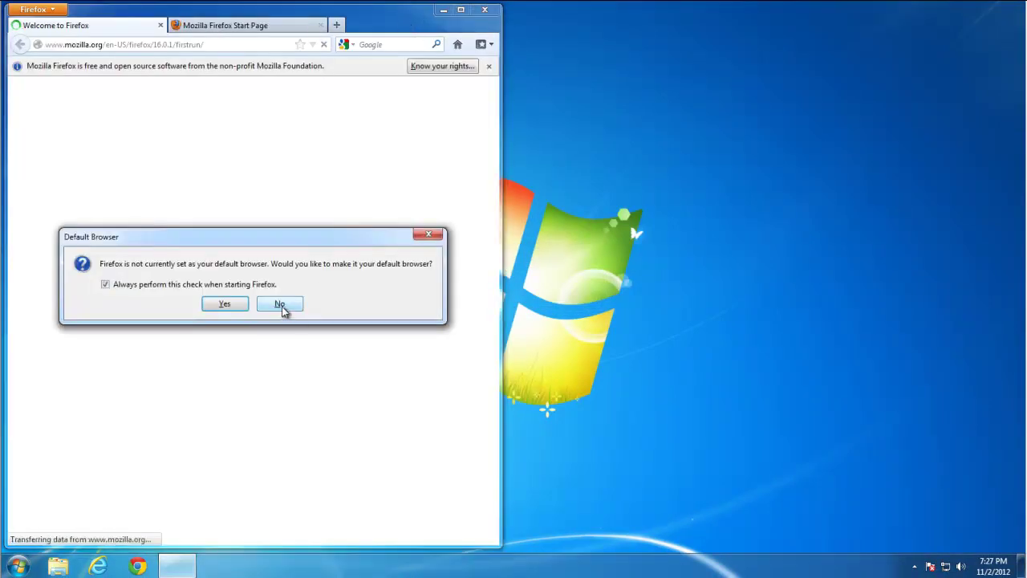
pyautogui.click(281, 305)
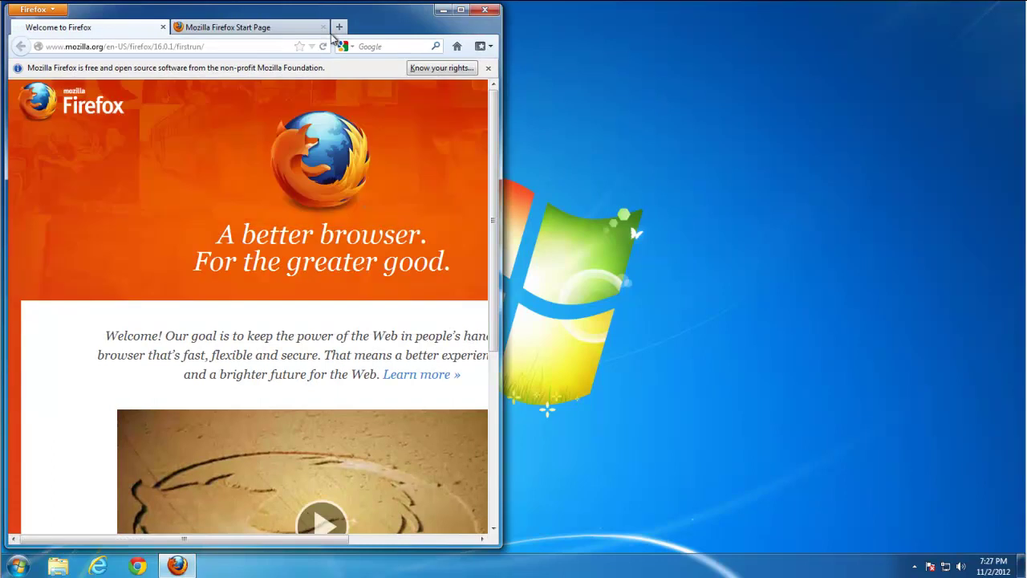
# Open a new tab and close the Mozilla Firefox Start Page and Welcome to Firefox tabs.
pyautogui.click(321, 26)
pyautogui.click(181, 27)
pyautogui.click(161, 27)
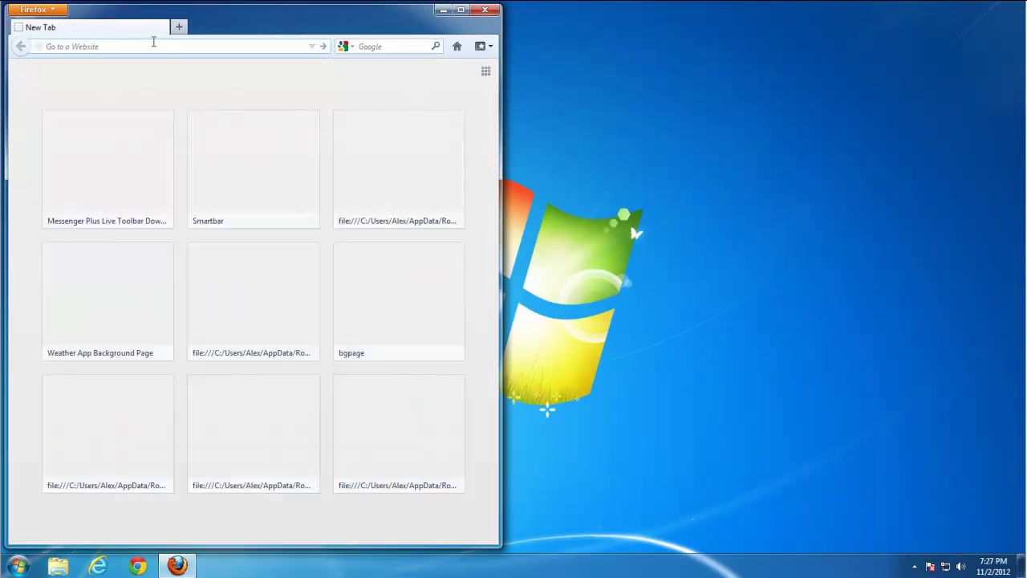
# Remove every thumbnail except Welcome to Firefox from the new tab page, including the Smartbar, Search, bgpage and Messenger Plus entries.
pyautogui.click(163, 122)
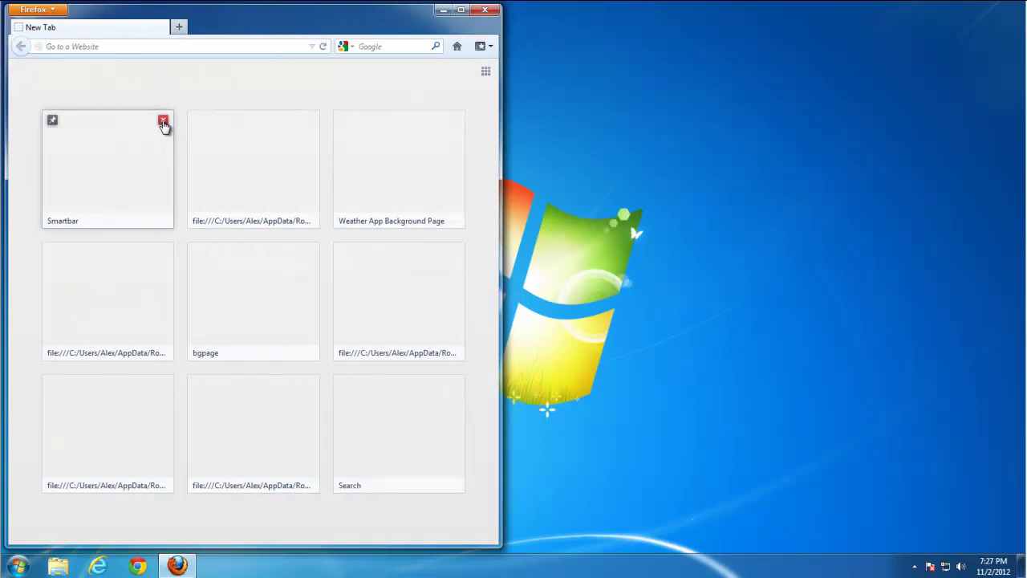
pyautogui.click(163, 121)
pyautogui.click(163, 121)
pyautogui.click(163, 121)
pyautogui.click(163, 122)
pyautogui.click(163, 121)
pyautogui.click(163, 122)
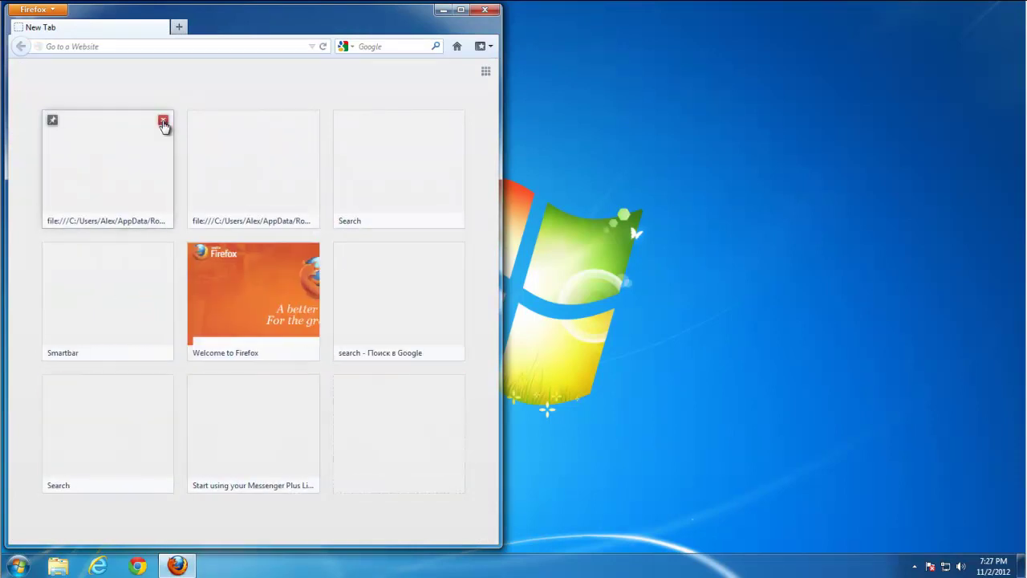
pyautogui.click(162, 121)
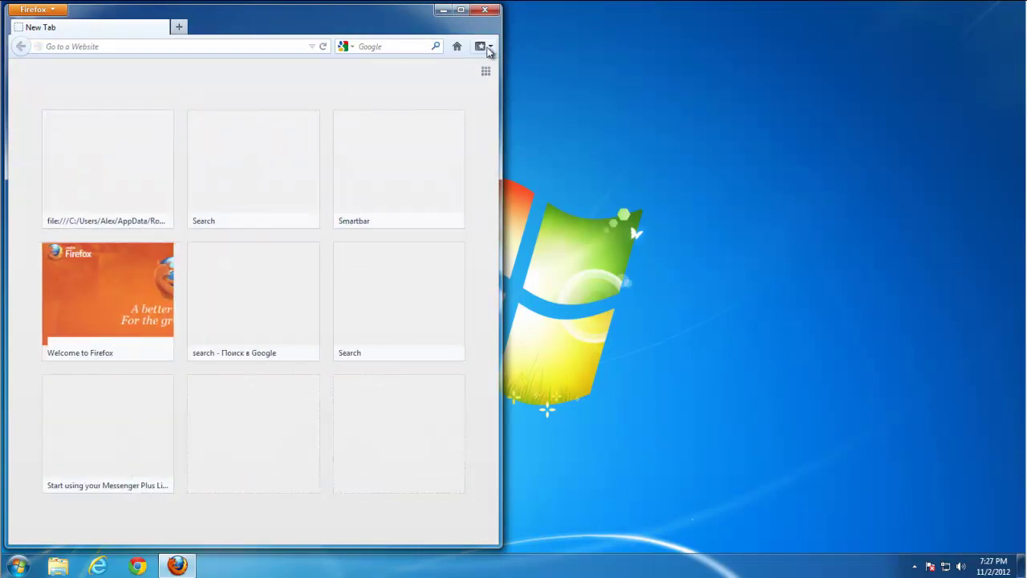
pyautogui.click(164, 122)
pyautogui.click(164, 122)
pyautogui.click(163, 122)
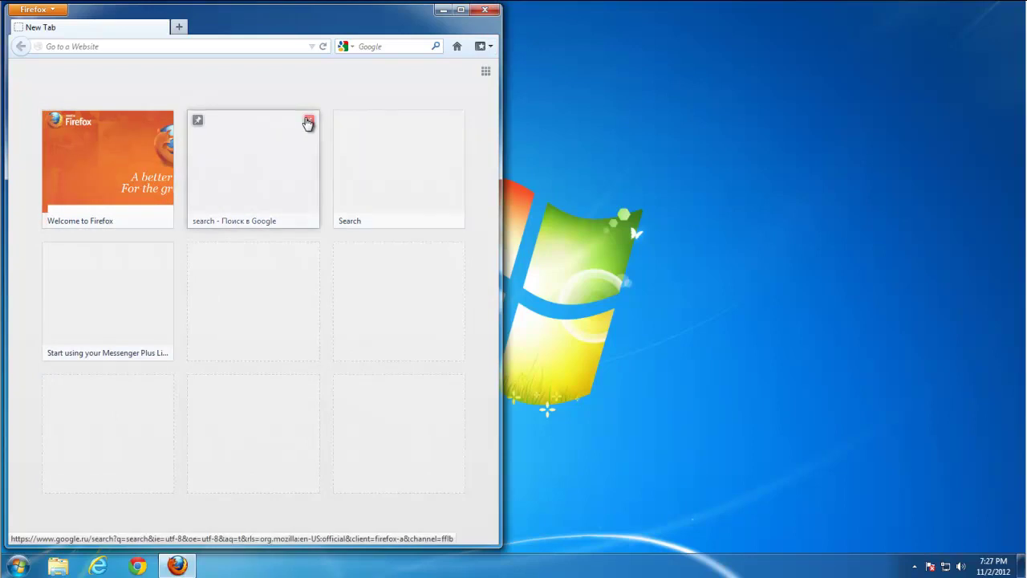
pyautogui.click(308, 121)
pyautogui.click(308, 121)
pyautogui.click(308, 121)
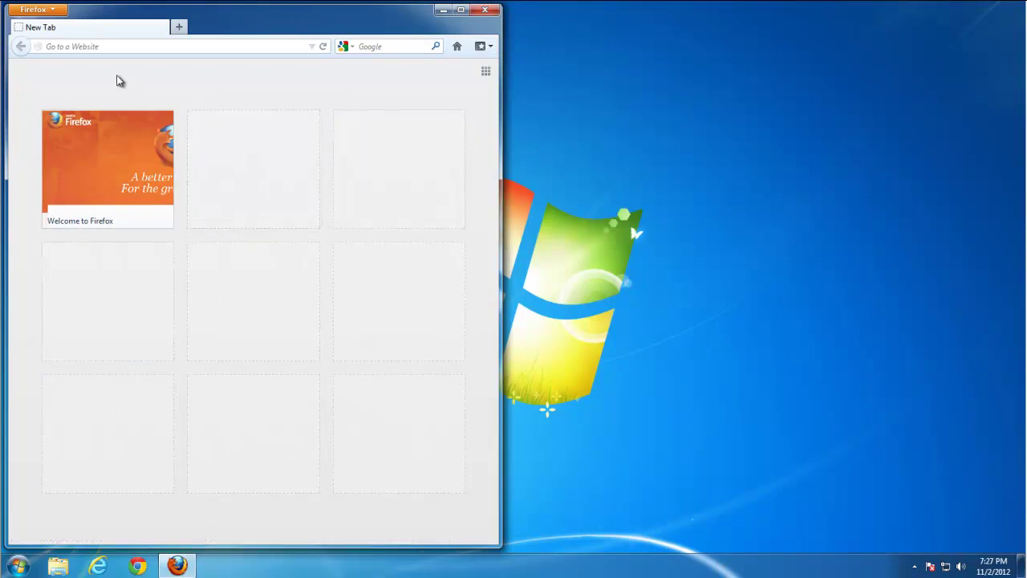
# Open about:config, accept the warning, search the preferences for conduit, and close Firefox.
pyautogui.click(84, 46)
pyautogui.write('ab')
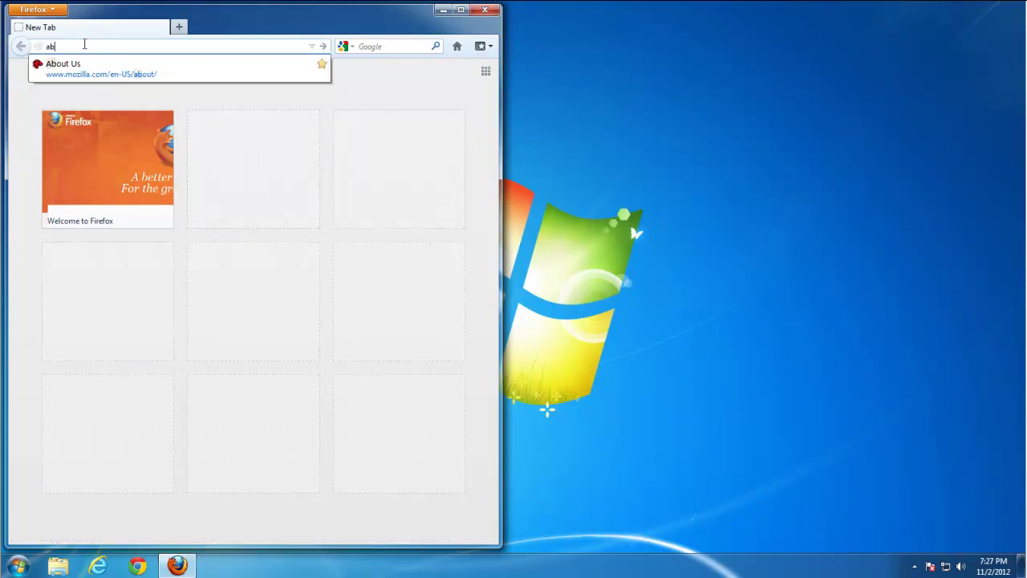
pyautogui.write('out:')
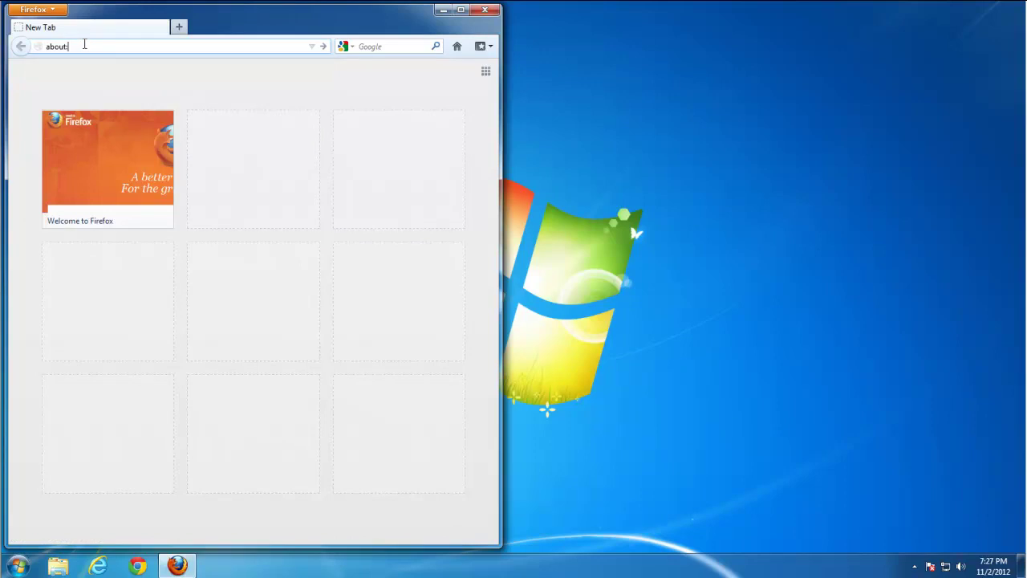
pyautogui.write('config')
pyautogui.press('Return')
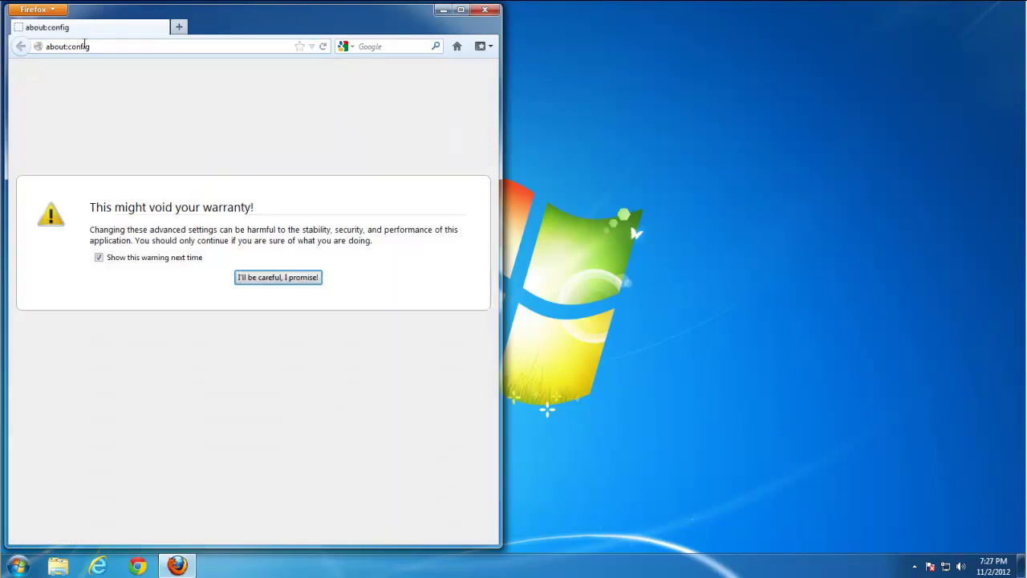
pyautogui.click(290, 281)
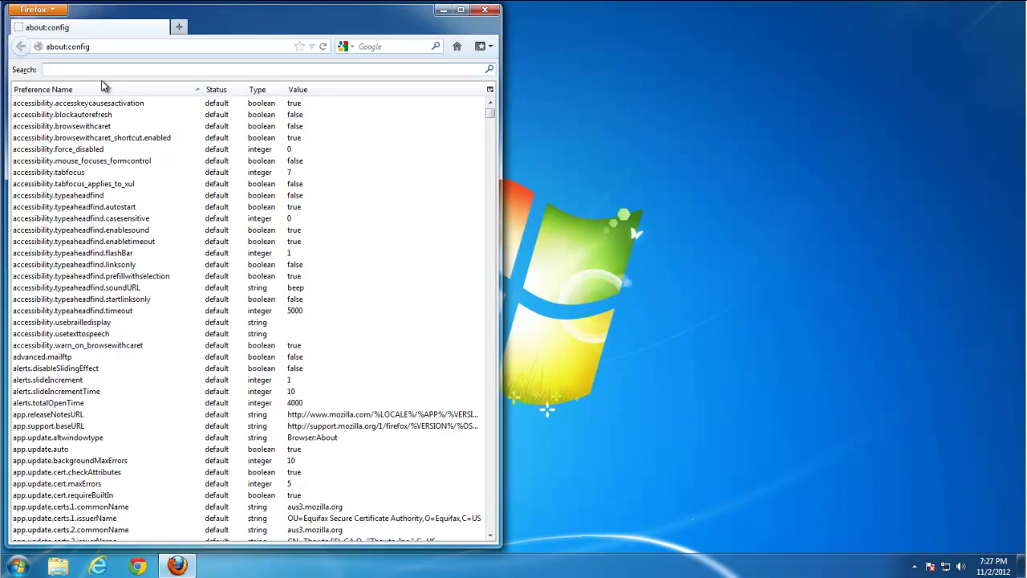
pyautogui.write('conduit')
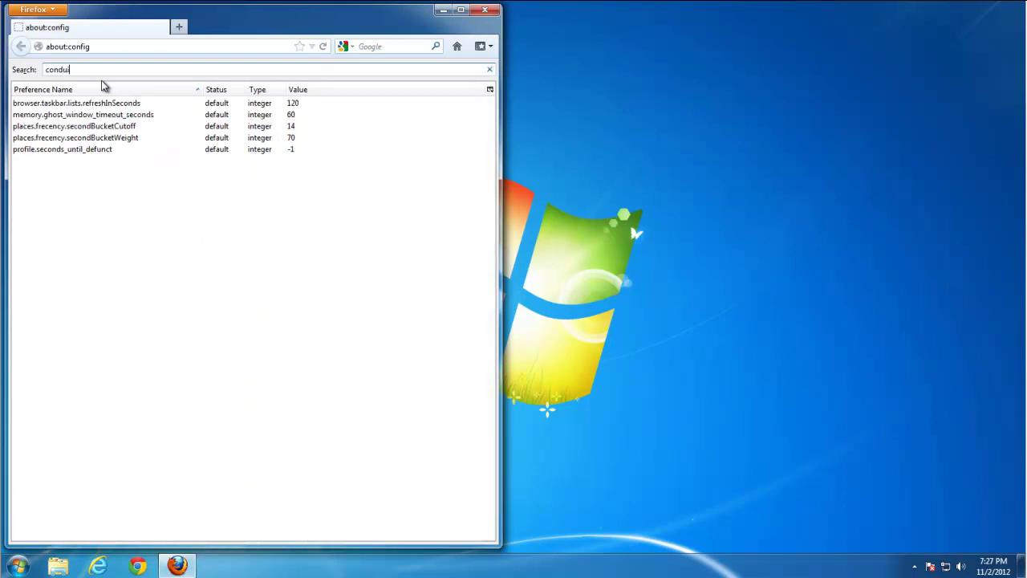
pyautogui.click(485, 11)
# Arrange the desktop icons with Google Chrome directly below Mozilla Firefox and the Old Firefox Data folder below Google Chrome.
pyautogui.rightClick(329, 147)
pyautogui.click(371, 184)
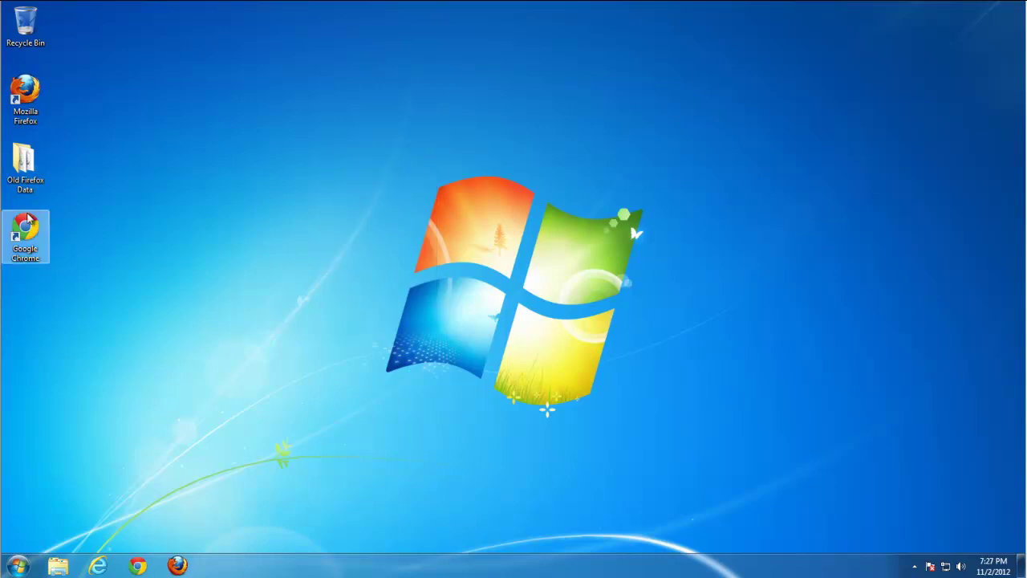
pyautogui.moveTo(24, 165); pyautogui.dragTo(24, 303)
pyautogui.moveTo(24, 229); pyautogui.dragTo(24, 165)
pyautogui.click(22, 301)
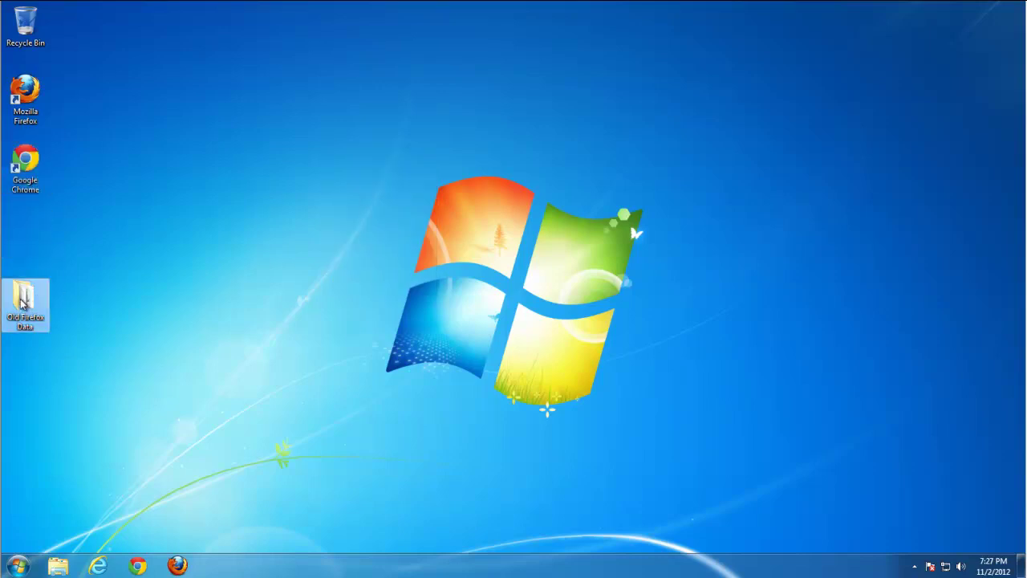
pyautogui.moveTo(23, 301); pyautogui.dragTo(24, 235)
pyautogui.click(161, 225)
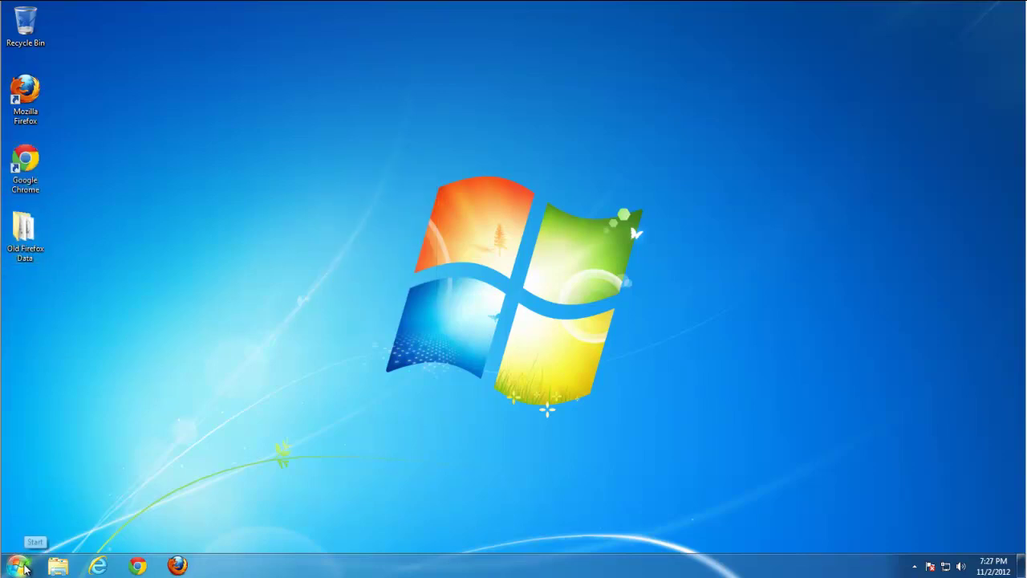
# Launch the Windows Registry Editor by searching for regedit.
pyautogui.click(19, 566)
pyautogui.click(44, 533)
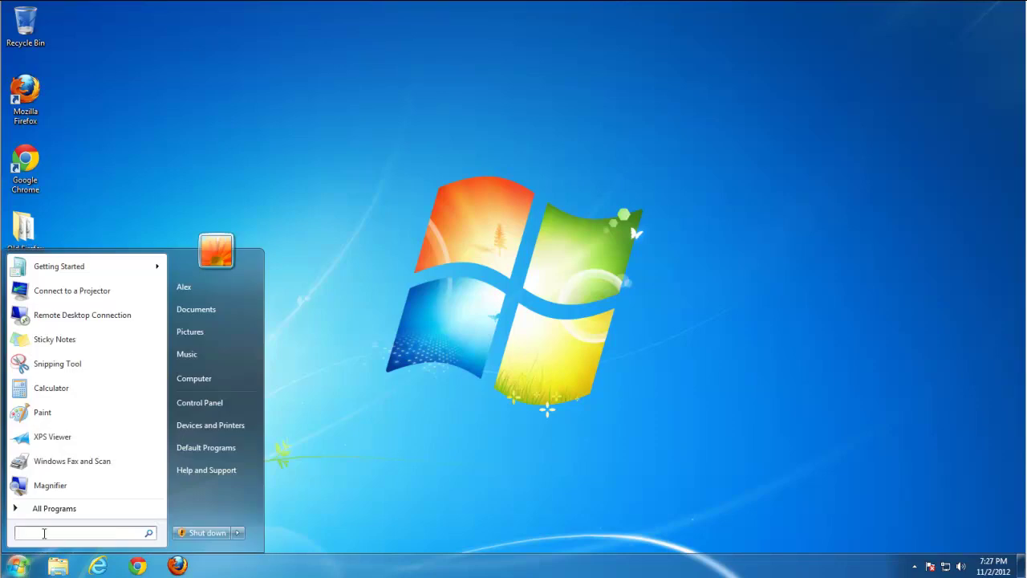
pyautogui.write('regedit')
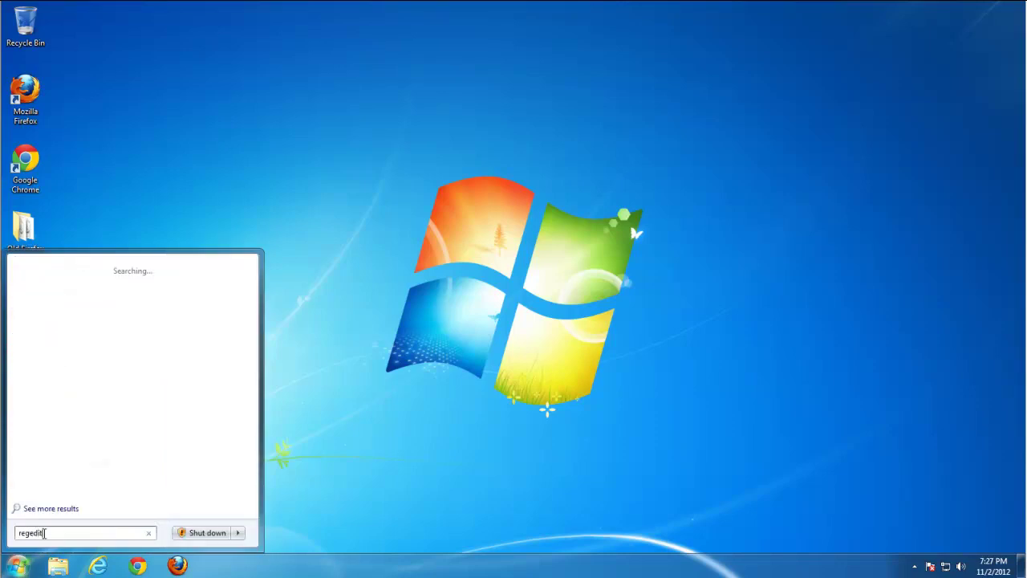
pyautogui.click(46, 294)
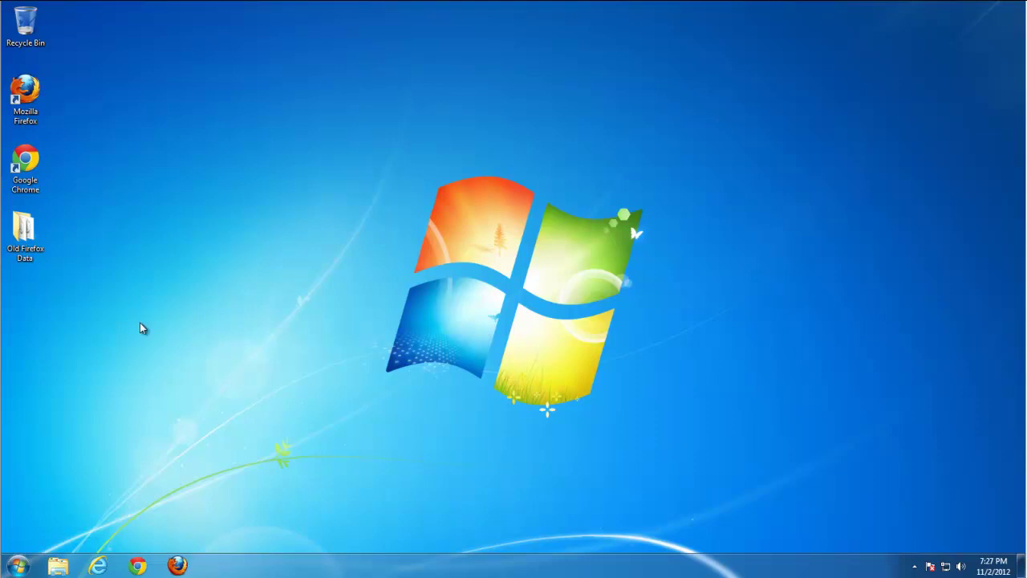
pyautogui.click(232, 413)
# Search the registry's keys, values and data for conduit.
pyautogui.click(150, 138)
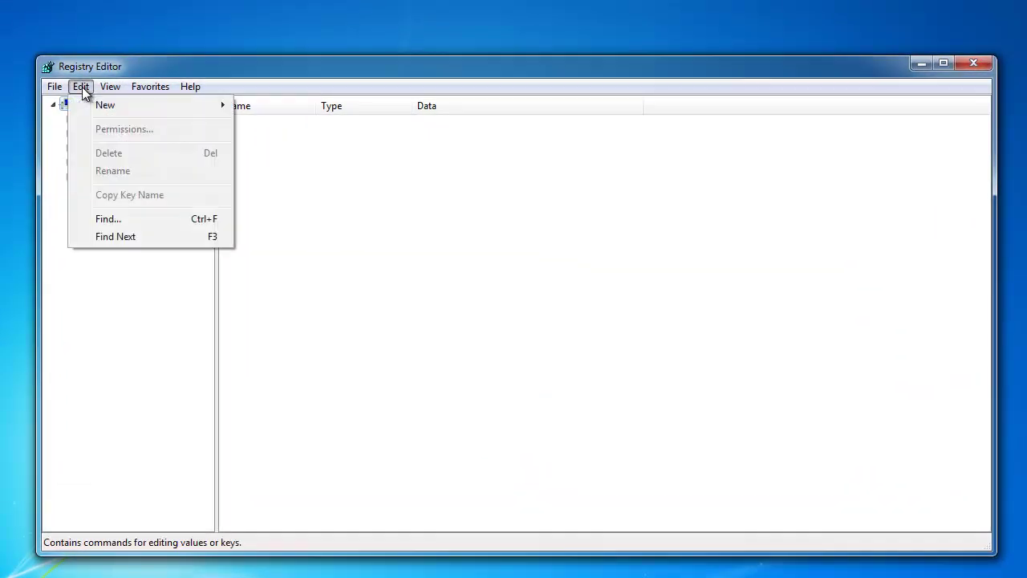
pyautogui.click(108, 218)
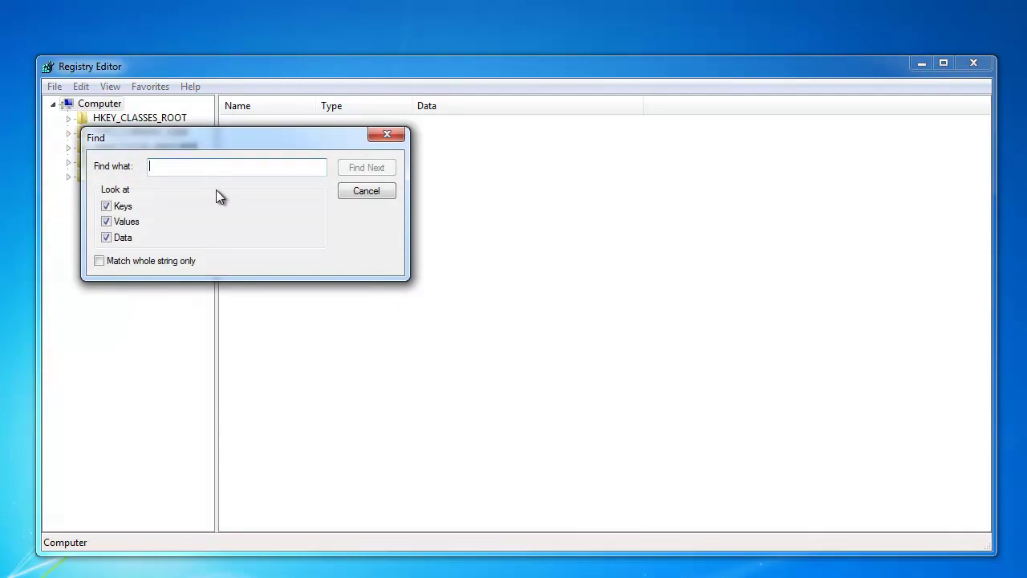
pyautogui.write('con')
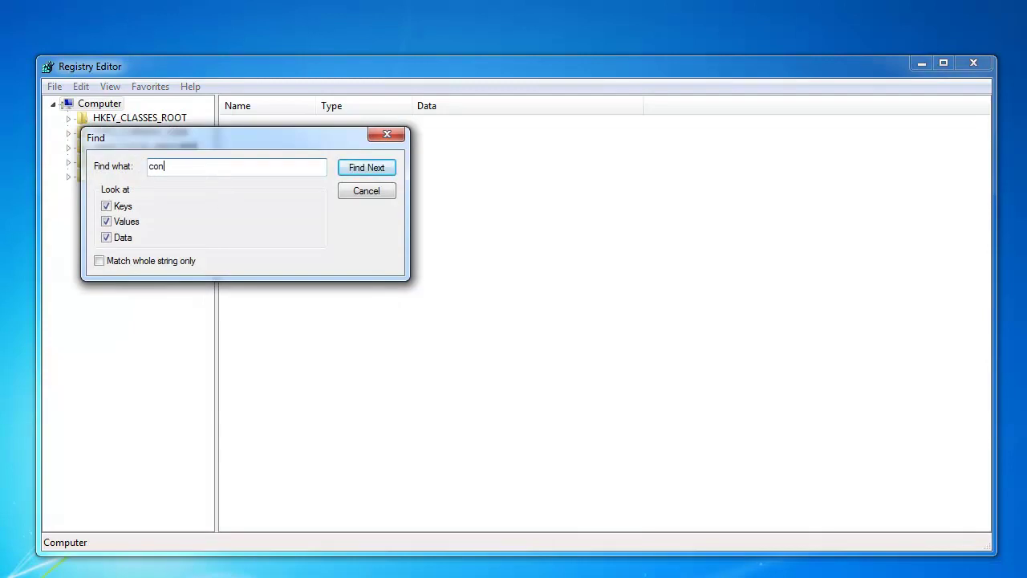
pyautogui.write('duit')
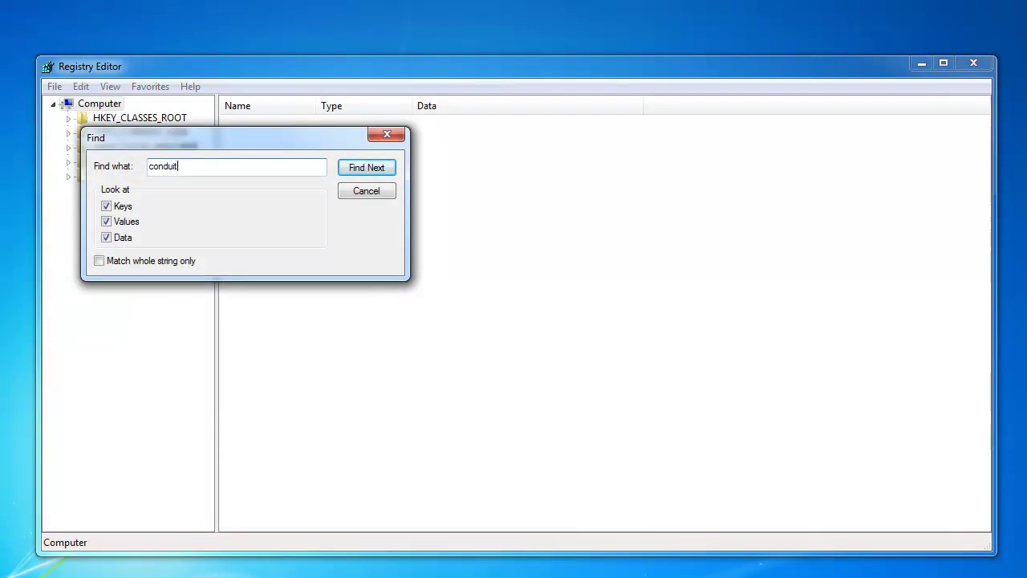
pyautogui.click(389, 167)
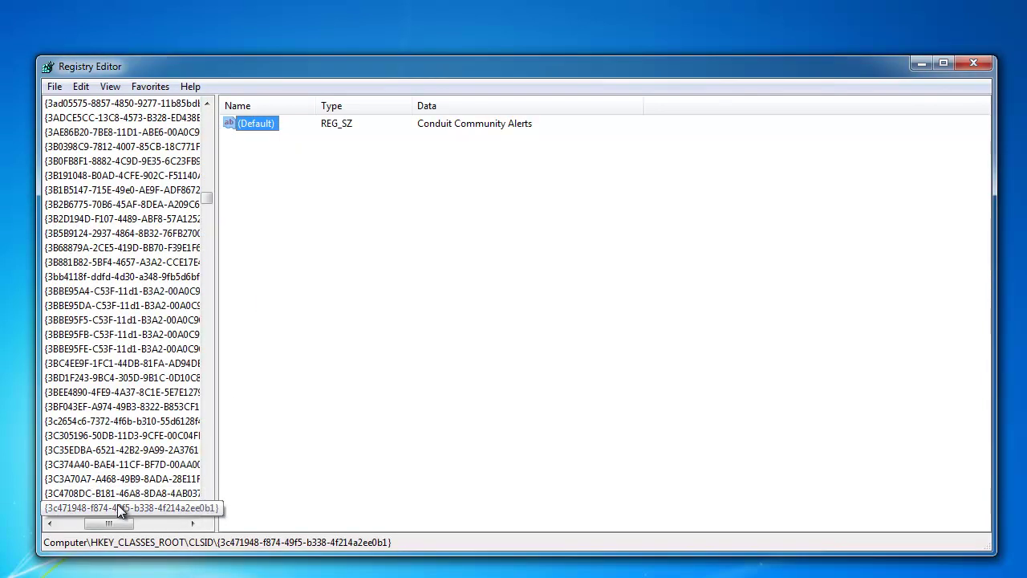
# Delete the Conduit Community Alerts key {3c471948-f874-49f5-b338-4f214a2ee0b1} under HKEY_CLASSES_ROOT\CLSID.
pyautogui.click(115, 505)
pyautogui.press('Delete')
pyautogui.press('Return')
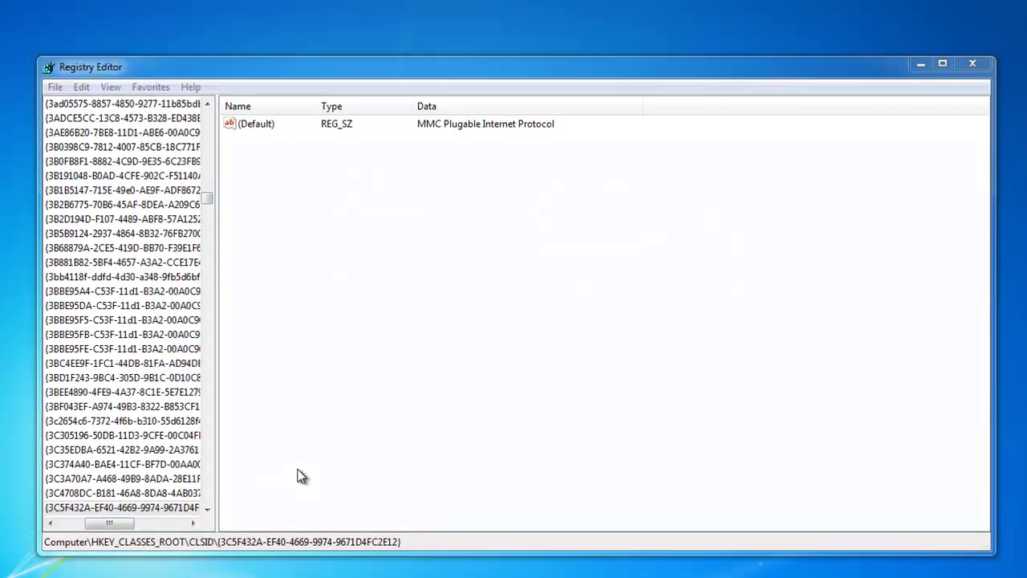
# Find the next conduit match, maximize the Registry Editor window and widen the key tree.
pyautogui.press('F3')
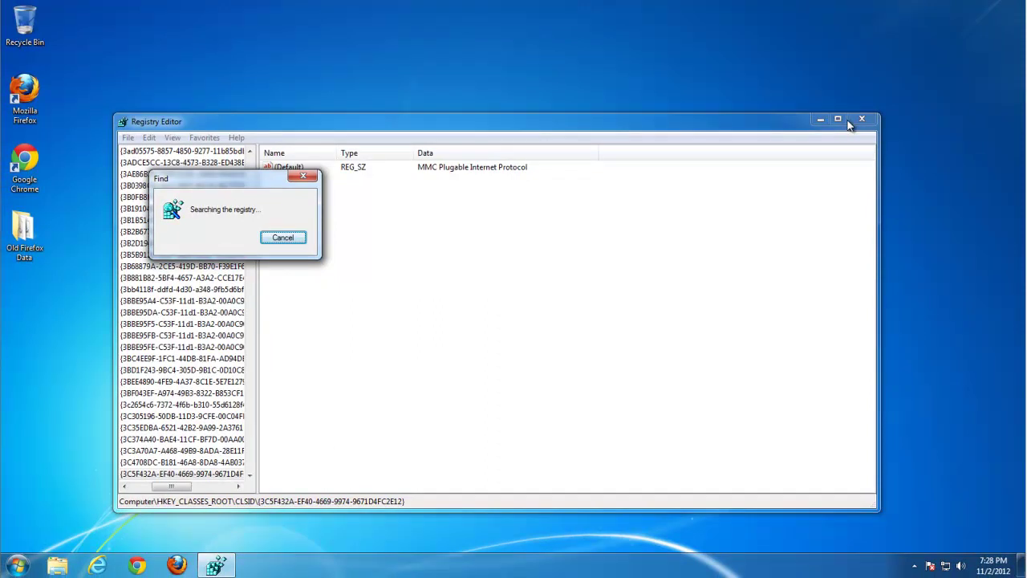
pyautogui.moveTo(289, 125); pyautogui.dragTo(270, 61)
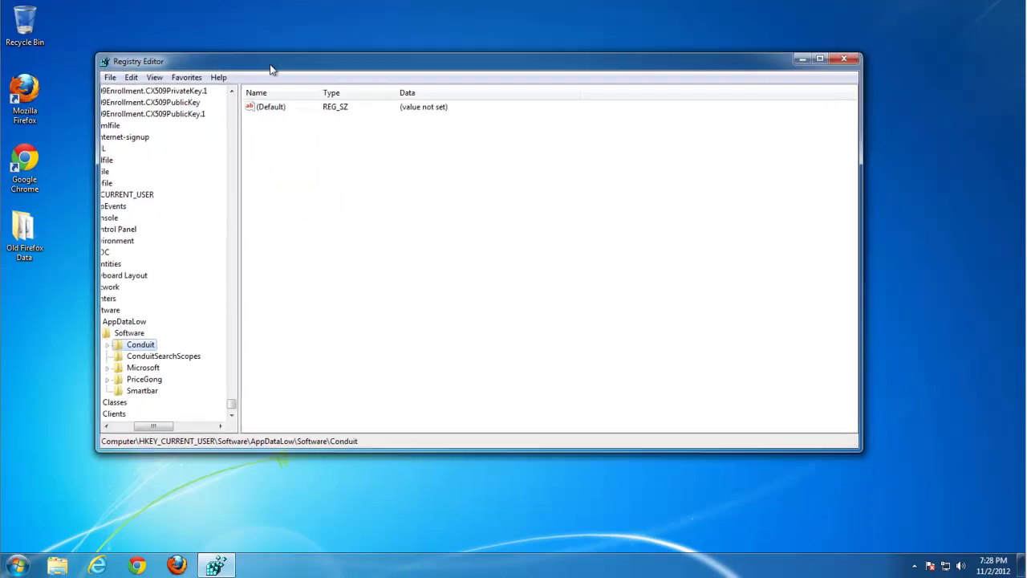
pyautogui.moveTo(240, 222); pyautogui.dragTo(354, 222)
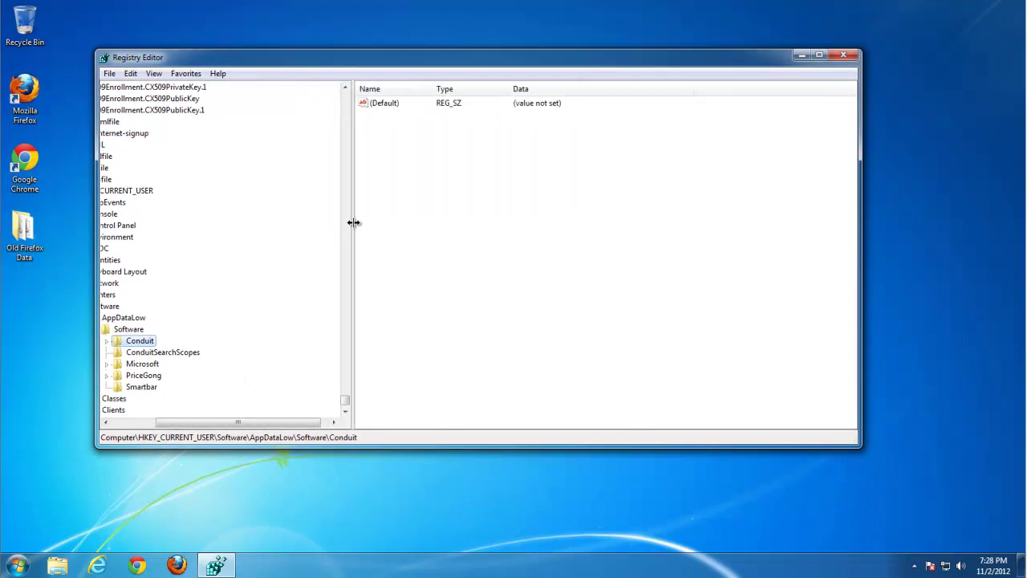
pyautogui.click(819, 55)
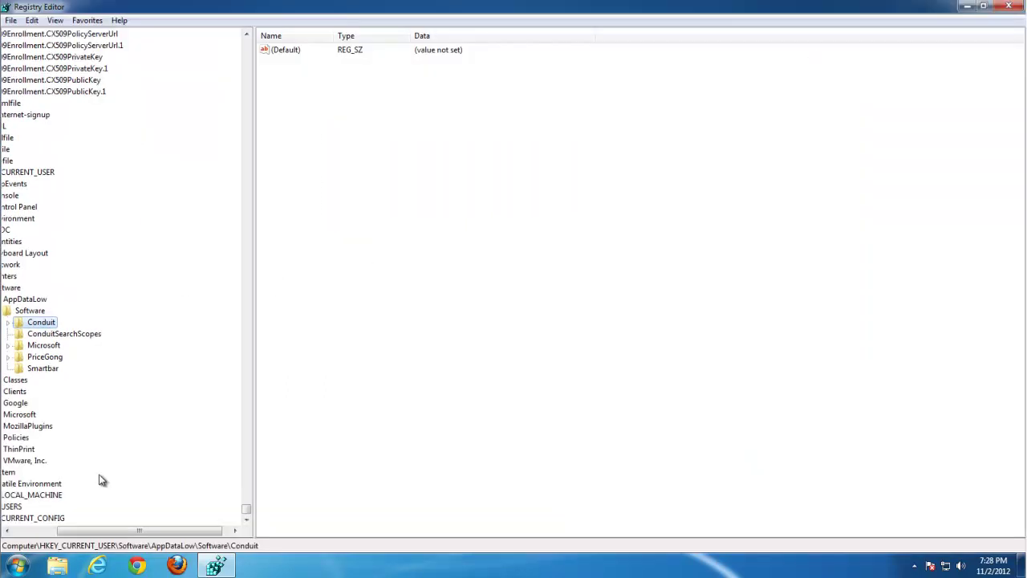
pyautogui.moveTo(92, 531); pyautogui.dragTo(64, 531)
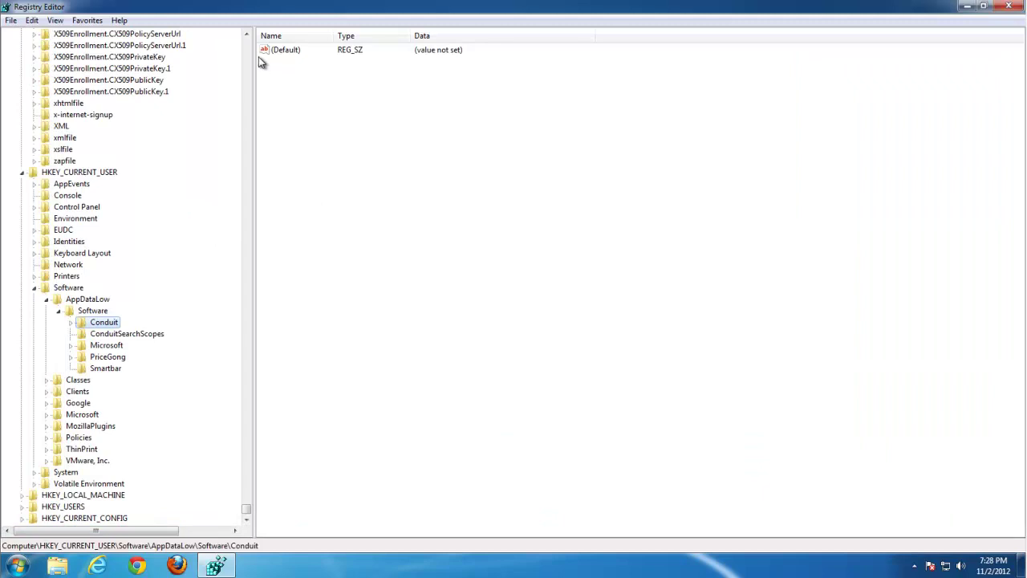
pyautogui.moveTo(254, 73); pyautogui.dragTo(315, 73)
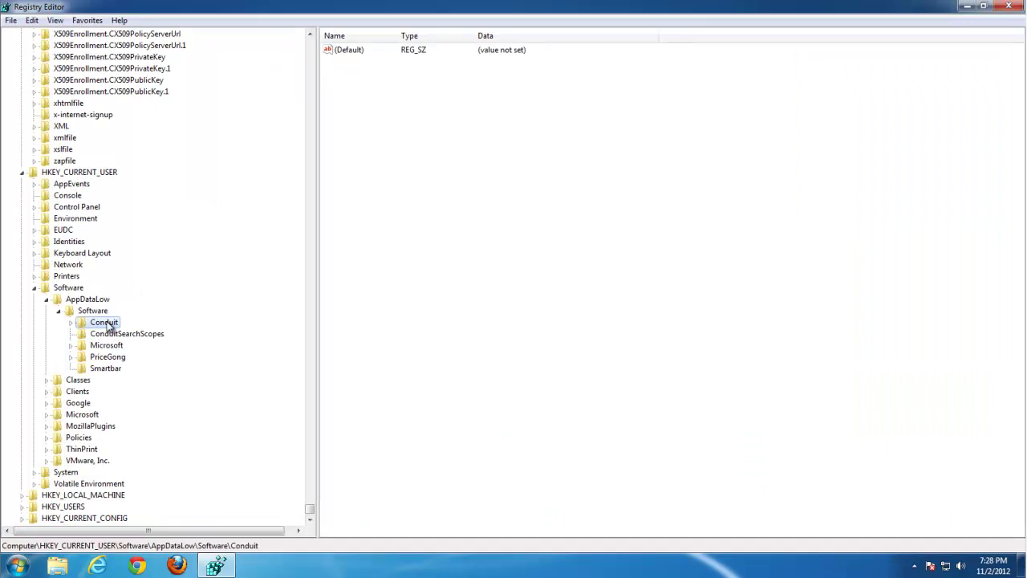
# Delete the Conduit and ConduitSearchScopes keys under HKEY_CURRENT_USER\Software\AppDataLow\Software.
pyautogui.press('Delete')
pyautogui.press('Return')
pyautogui.press('Delete')
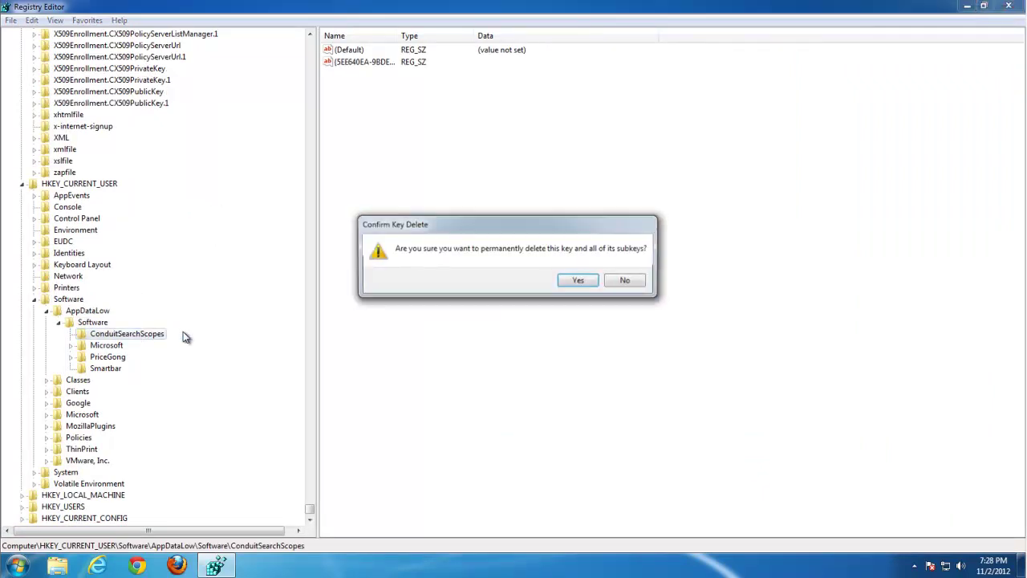
pyautogui.press('Return')
# Delete the PriceGong and Smartbar keys under HKEY_CURRENT_USER\Software\AppDataLow\Software.
pyautogui.click(122, 358)
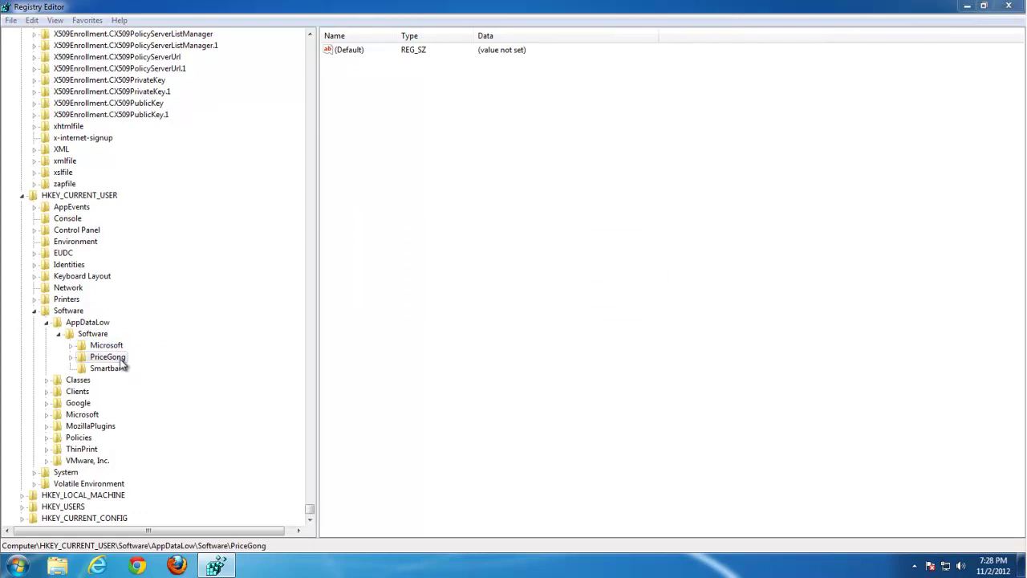
pyautogui.press('Delete')
pyautogui.press('Return')
pyautogui.press('Delete')
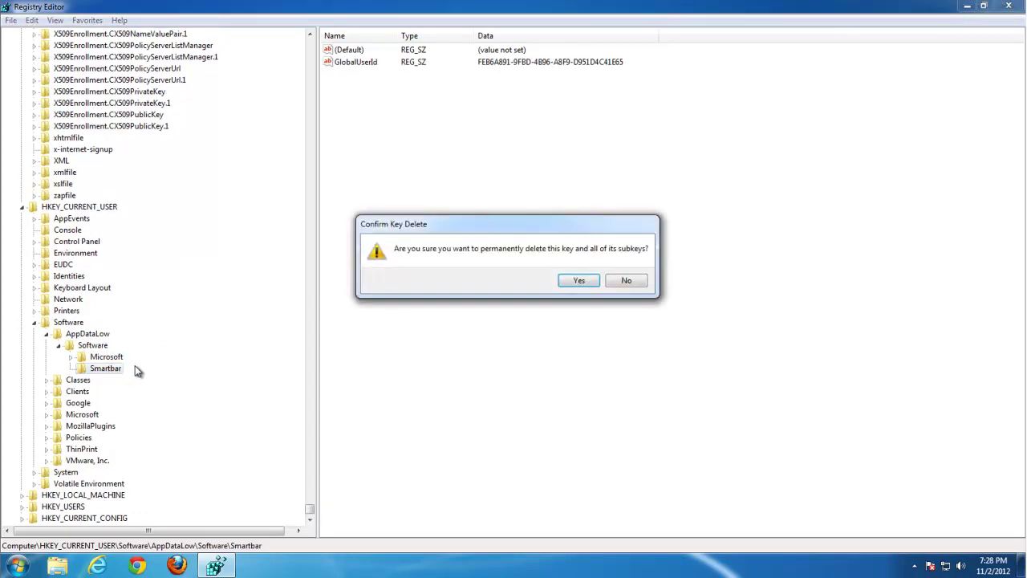
pyautogui.press('Return')
# Find the next conduit match, then delete the http___rv_ginyas_com_app_conduit key and its parent Messenger_Plus_Live key under Internet Explorer's InternetRegistry.
pyautogui.press('F3')
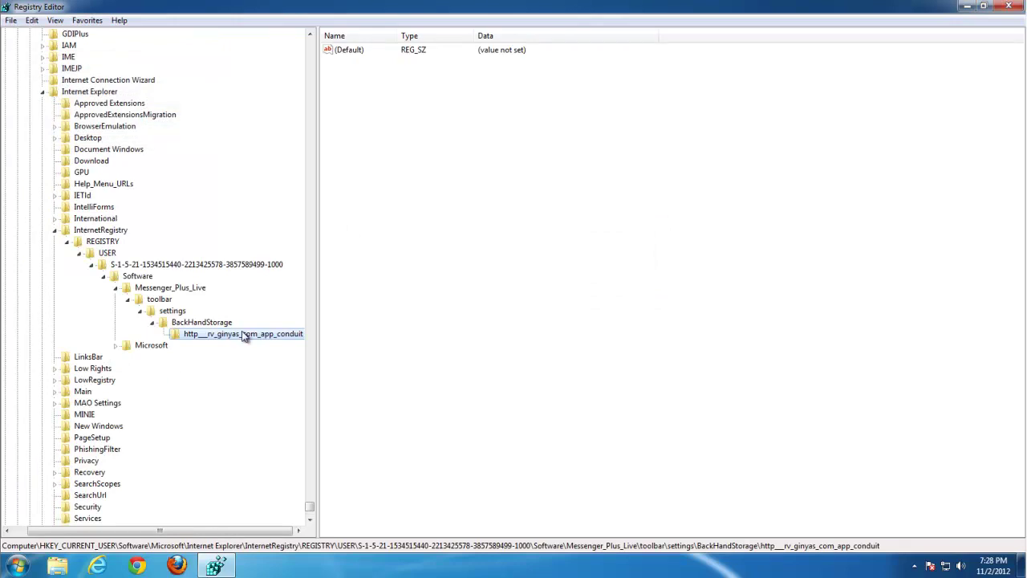
pyautogui.press('Delete')
pyautogui.press('Return')
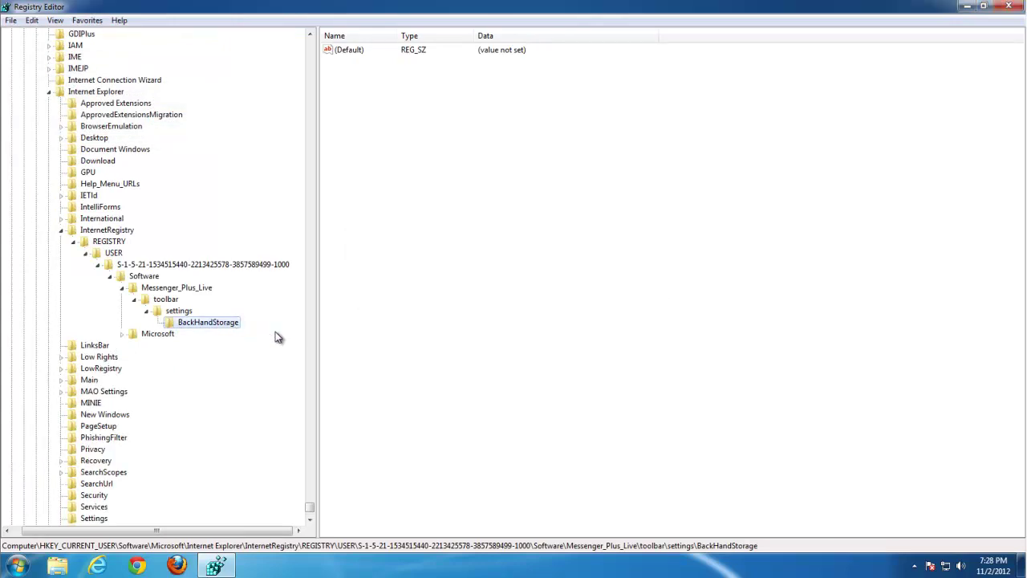
pyautogui.click(165, 290)
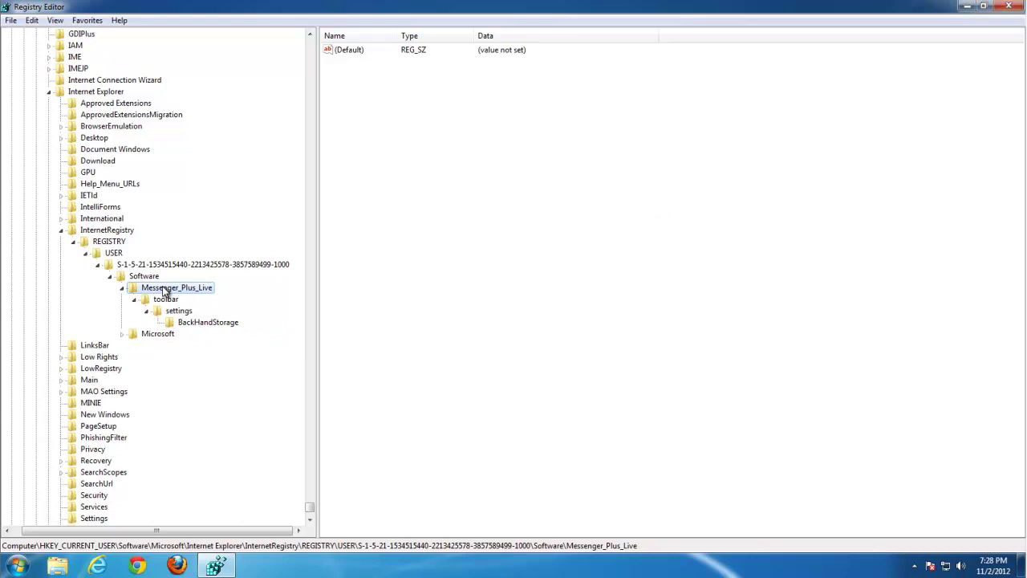
pyautogui.press('Delete')
pyautogui.press('Return')
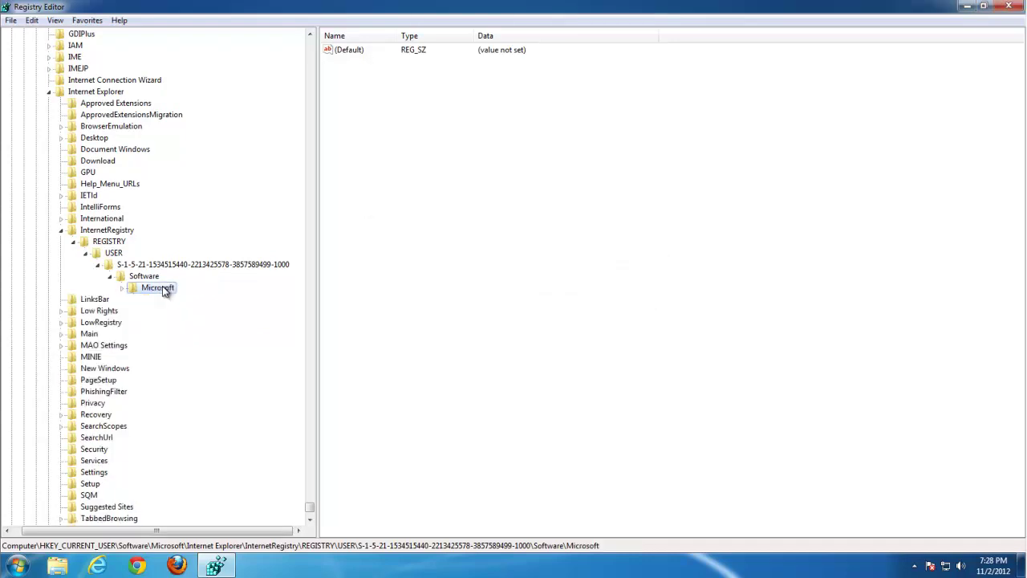
# Find the next conduit match and delete the Conduit key under HKEY_LOCAL_MACHINE\SOFTWARE.
pyautogui.press('F3')
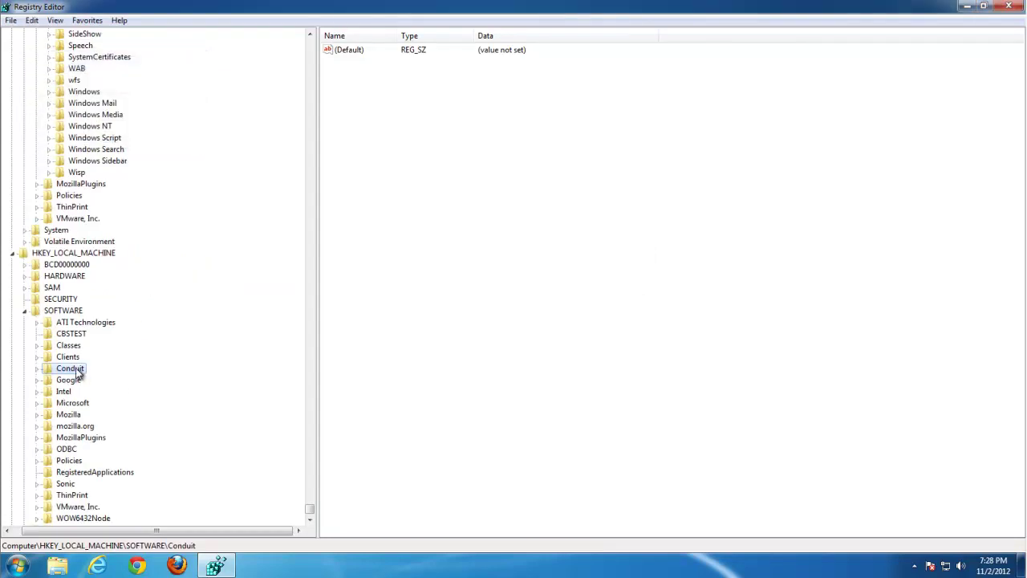
pyautogui.press('Delete')
pyautogui.press('Return')
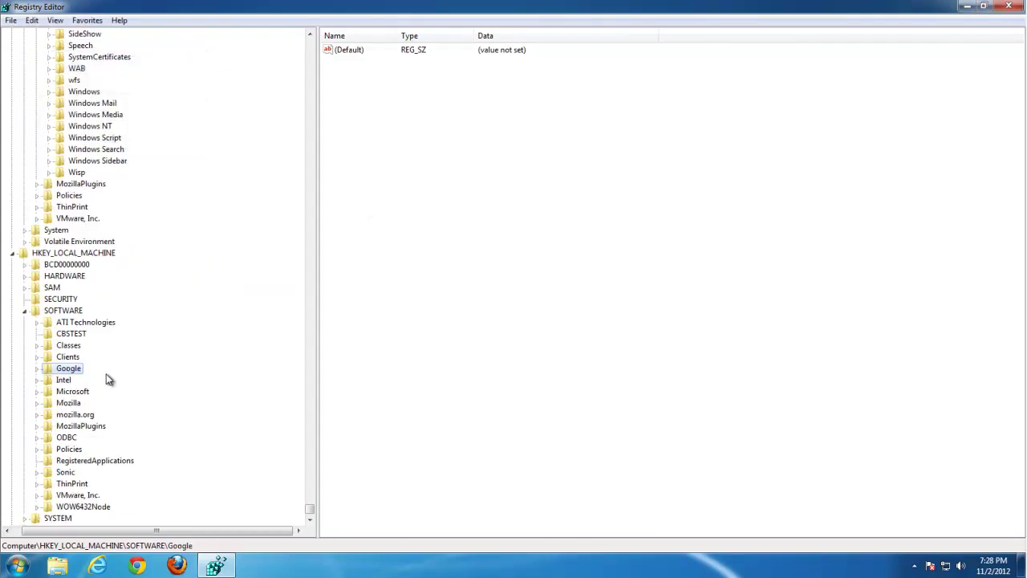
# Find the next conduit match and clear the data of the pending file rename value in the ControlSet001 Session Manager key.
pyautogui.press('F3')
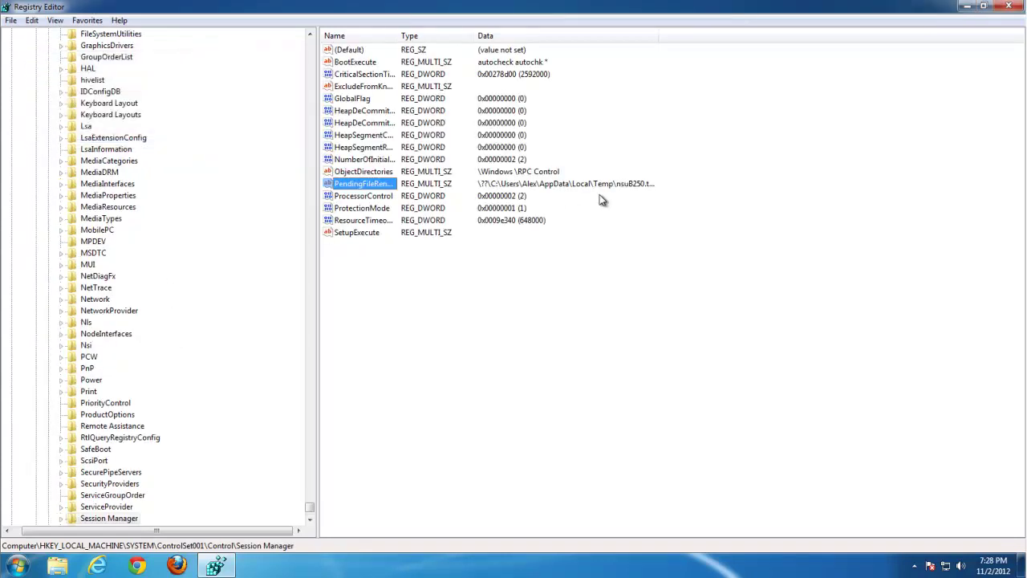
pyautogui.doubleClick(377, 184)
pyautogui.press('Delete')
pyautogui.click(176, 244)
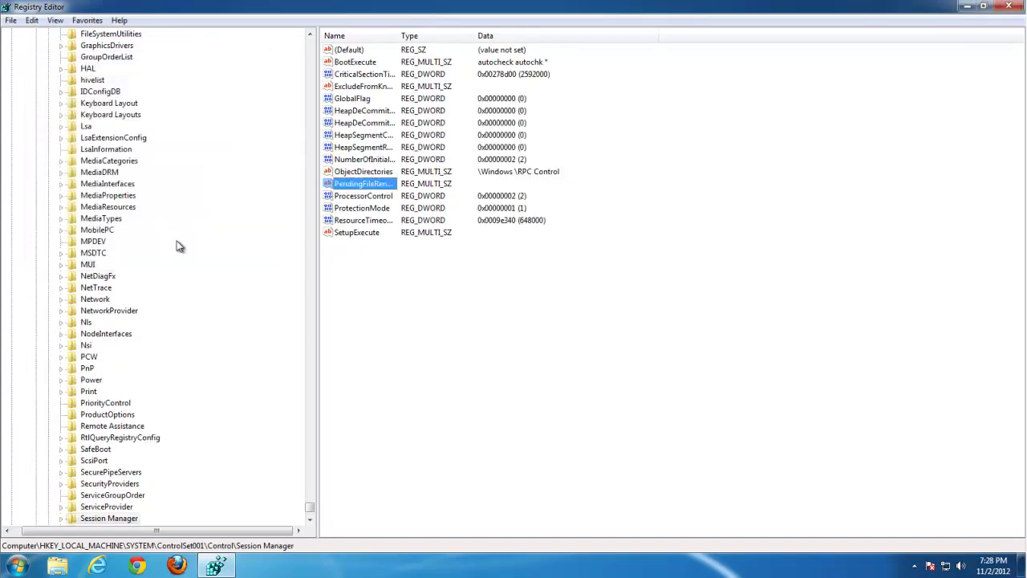
# Continue the registry search for any remaining conduit matches.
pyautogui.press('F3')
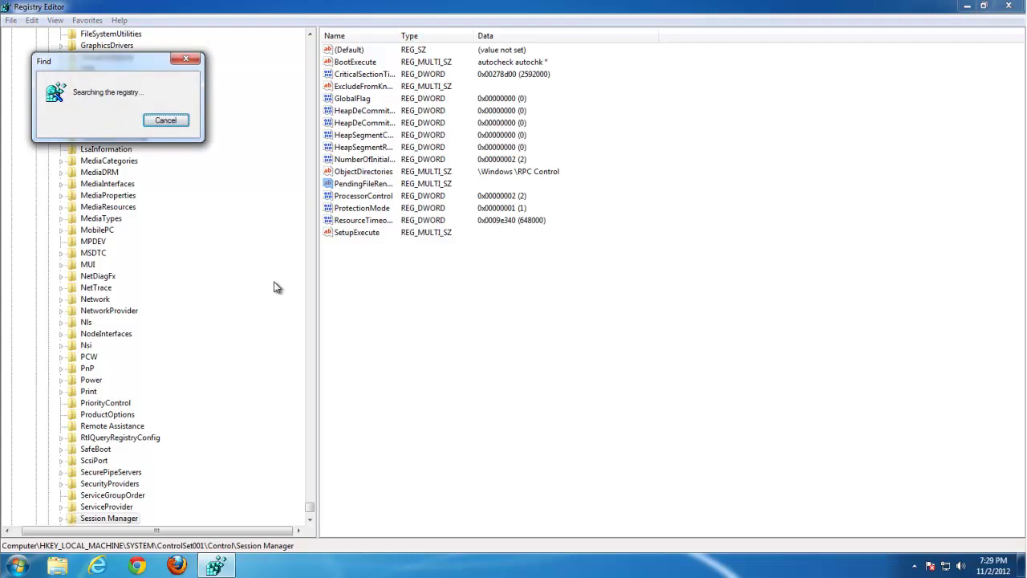
pyautogui.click(589, 280)
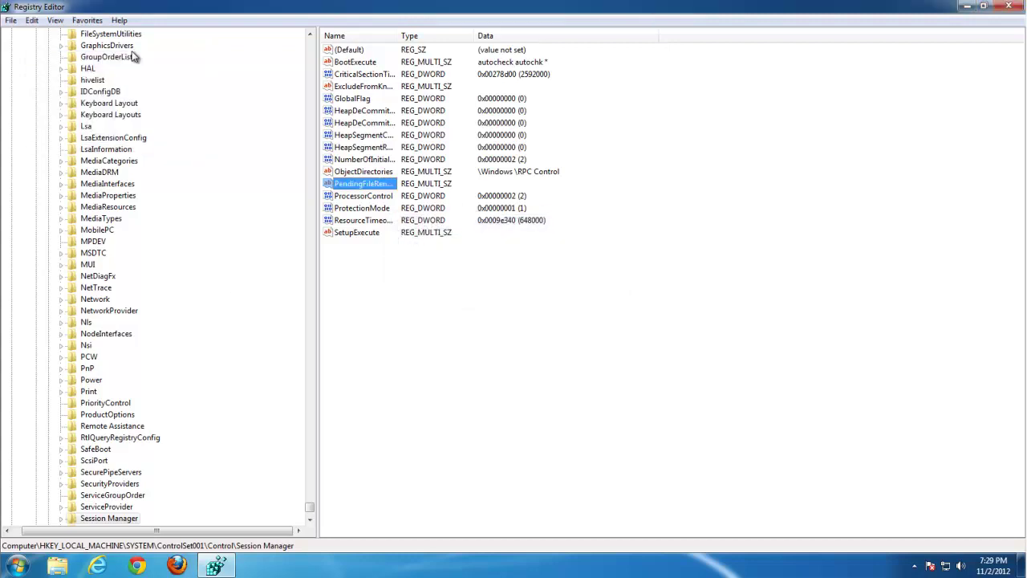
pyautogui.click(30, 21)
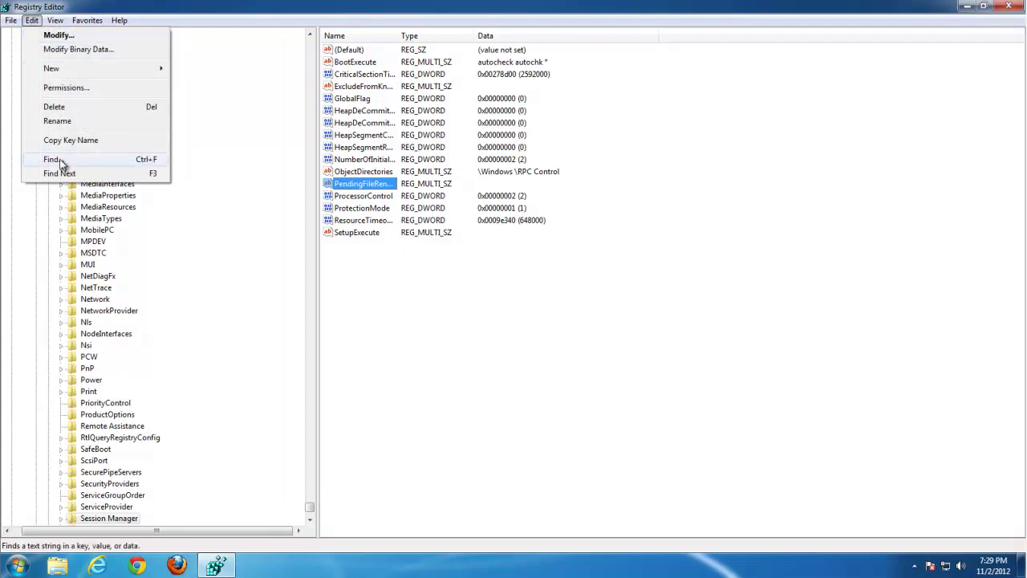
pyautogui.click(296, 213)
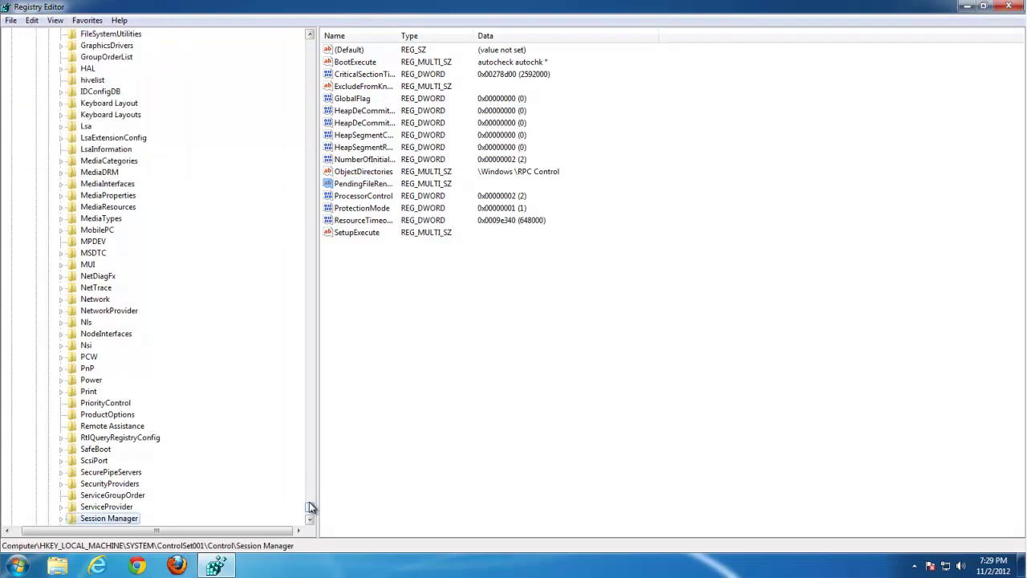
# Collapse the expanded registry hives, select Computer and close the Registry Editor.
pyautogui.moveTo(308, 503); pyautogui.dragTo(330, 36)
pyautogui.click(12, 46)
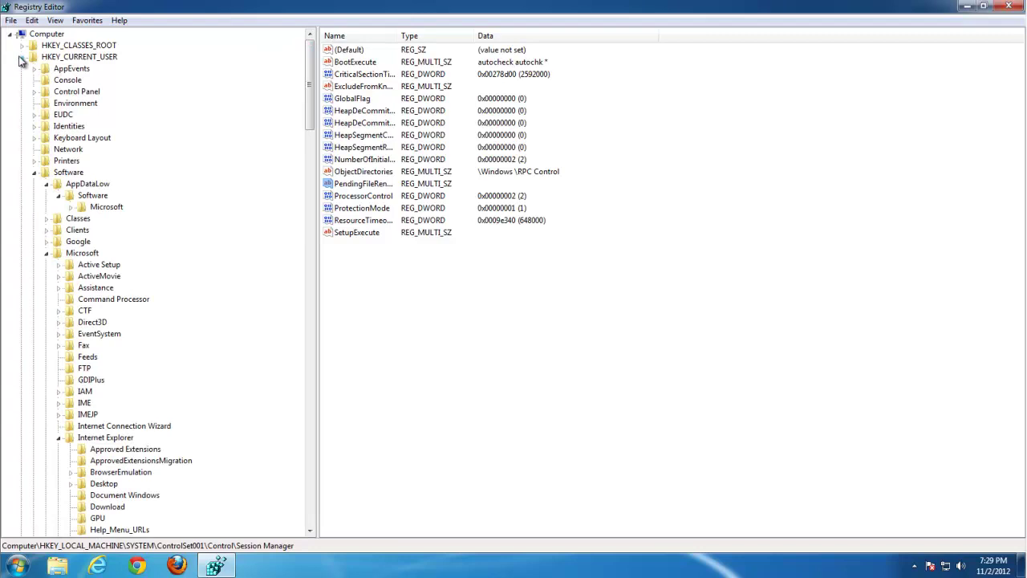
pyautogui.click(22, 57)
pyautogui.click(22, 68)
pyautogui.click(37, 37)
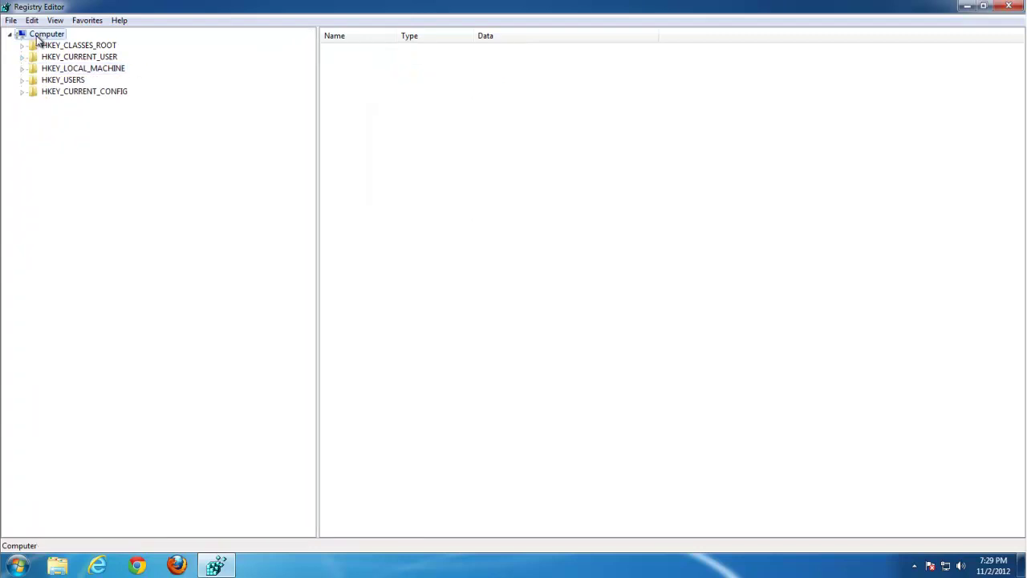
pyautogui.hotkey('alt', 'F4')
# Search Windows for messenger plus and extend the search to the whole computer.
pyautogui.click(19, 566)
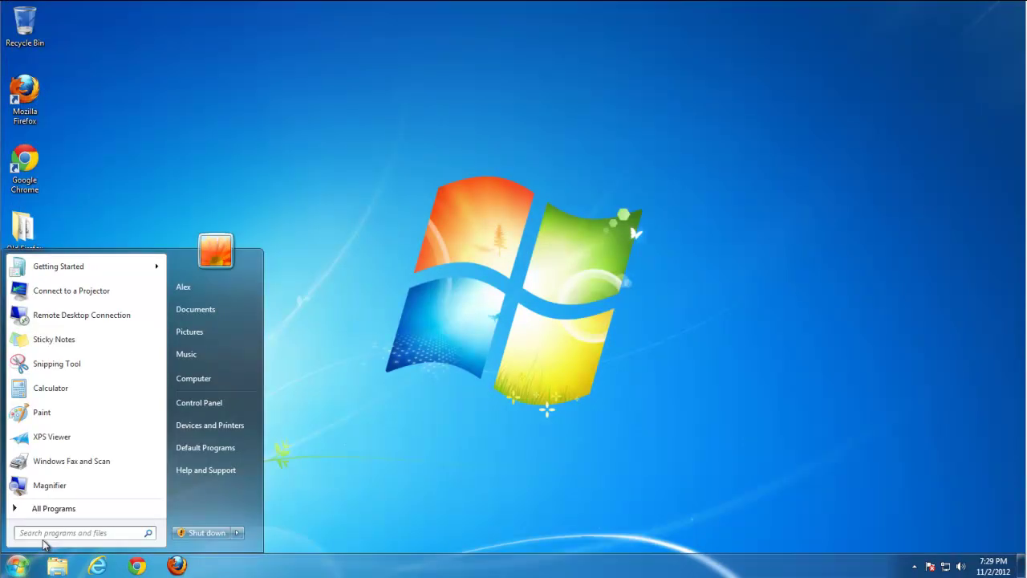
pyautogui.write('messen')
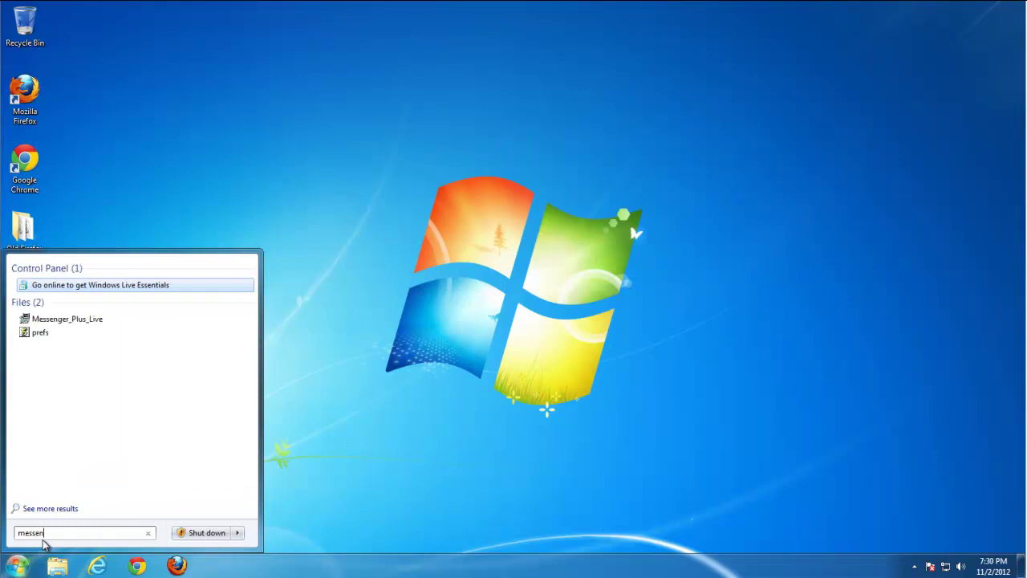
pyautogui.write('ger plus')
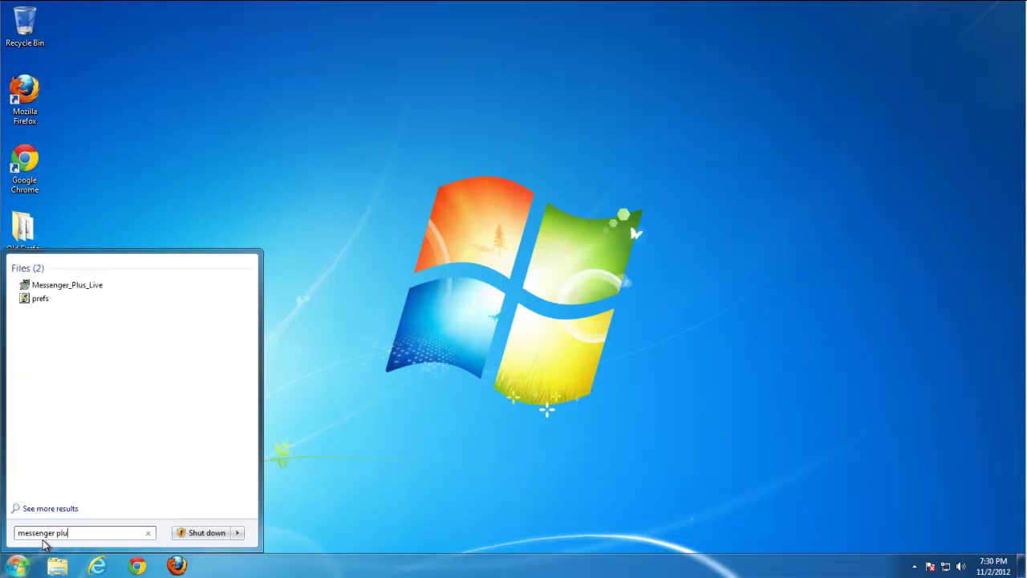
pyautogui.click(50, 508)
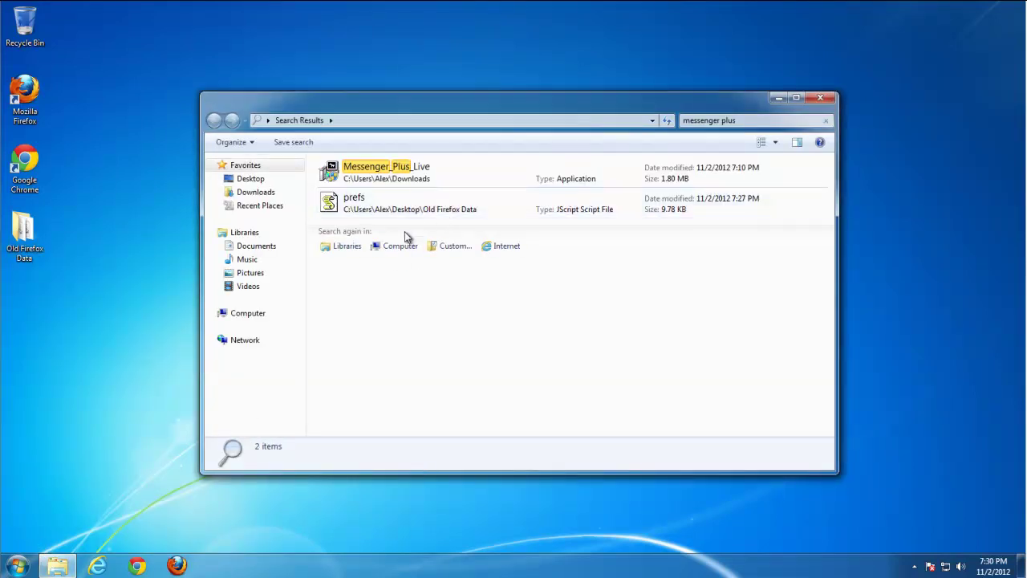
pyautogui.click(396, 249)
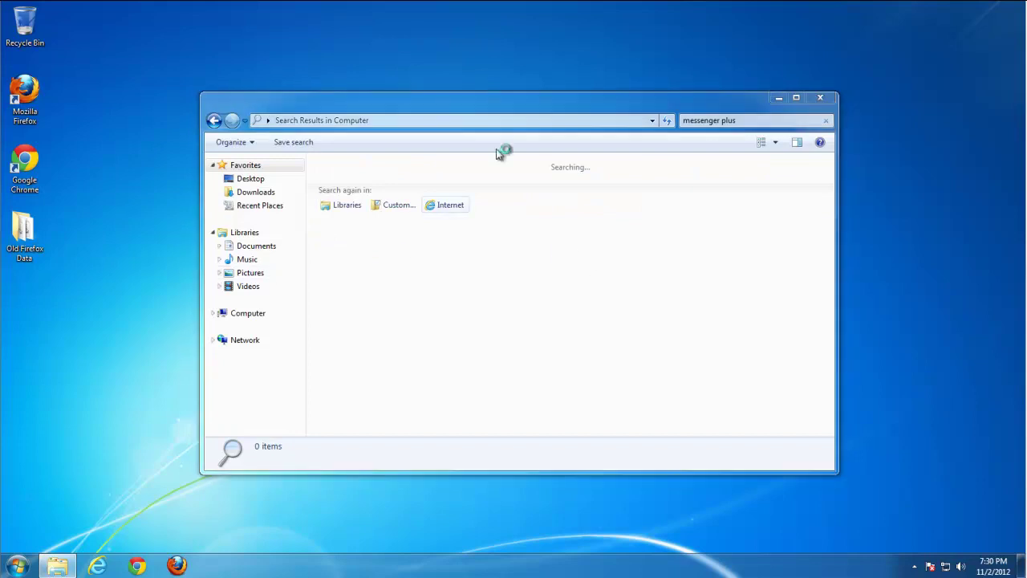
pyautogui.moveTo(455, 106); pyautogui.dragTo(464, 86)
# Permanently delete all the messenger plus search results, including the Messenger_Plus_Live folders and the toolbar helper.
pyautogui.click(437, 241)
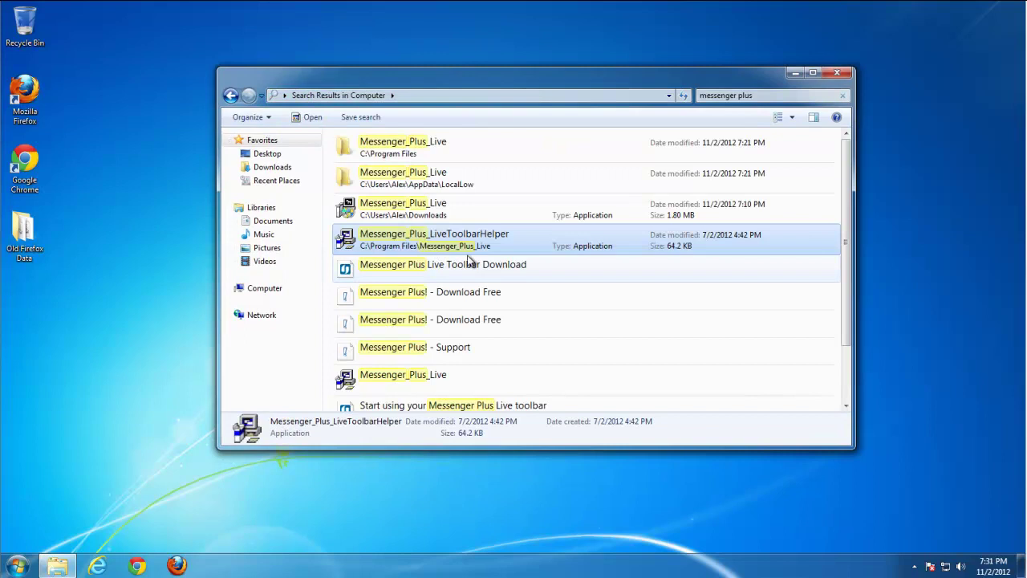
pyautogui.click(414, 158)
pyautogui.scroll(-1, 424, 181)
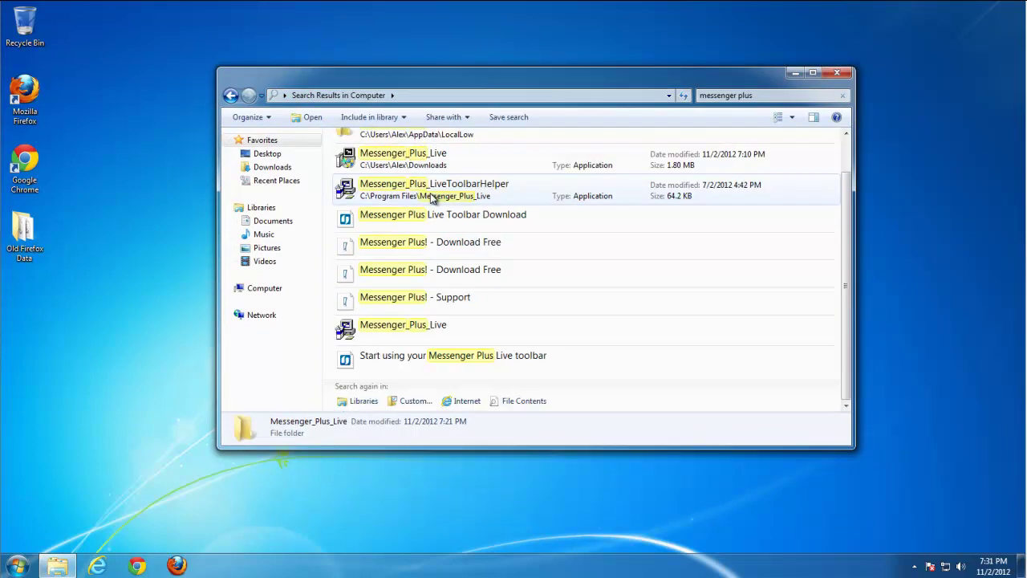
pyautogui.scroll(1, 439, 202)
pyautogui.hotkey('ctrl', 'a')
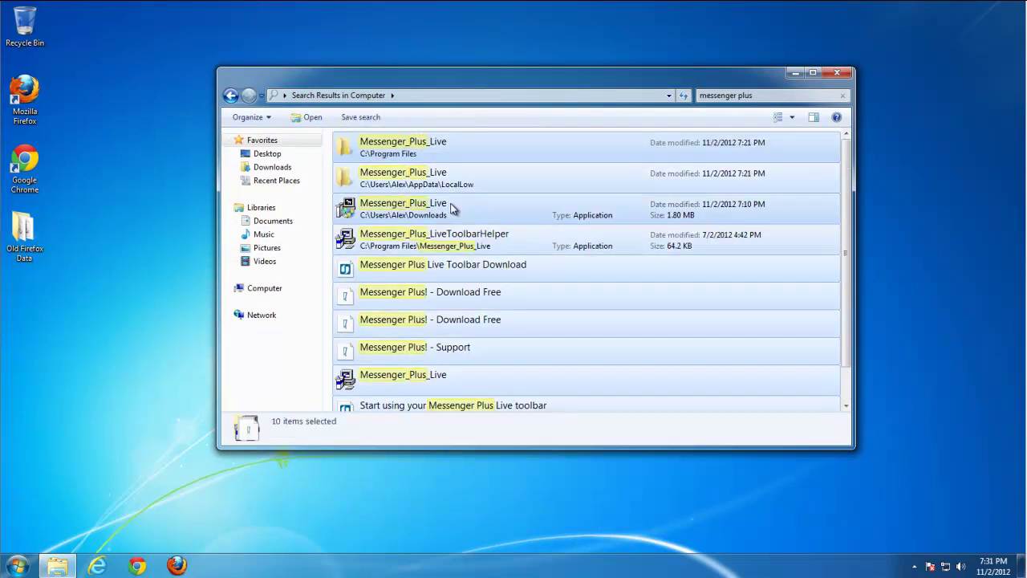
pyautogui.press('Delete')
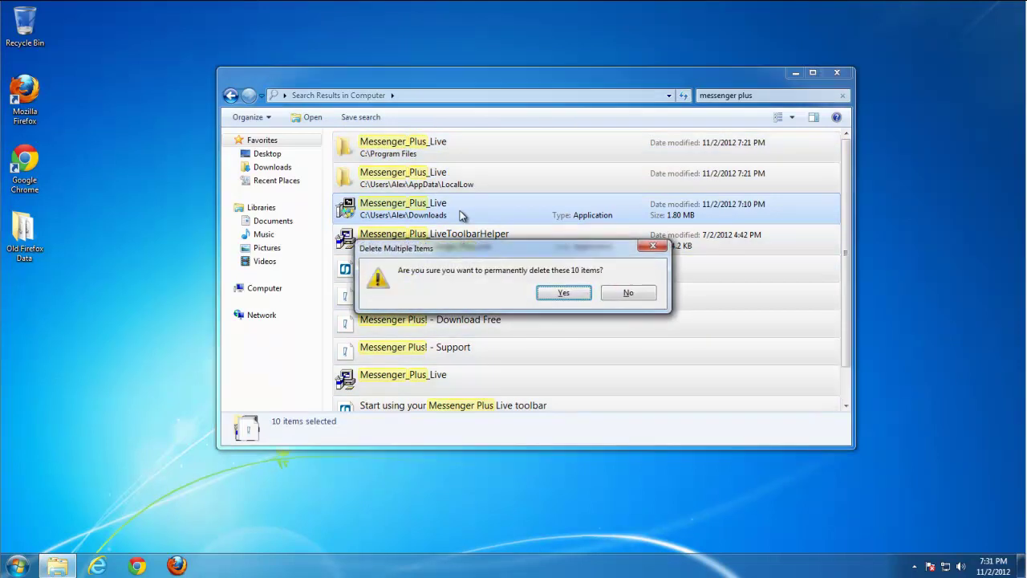
pyautogui.press('Return')
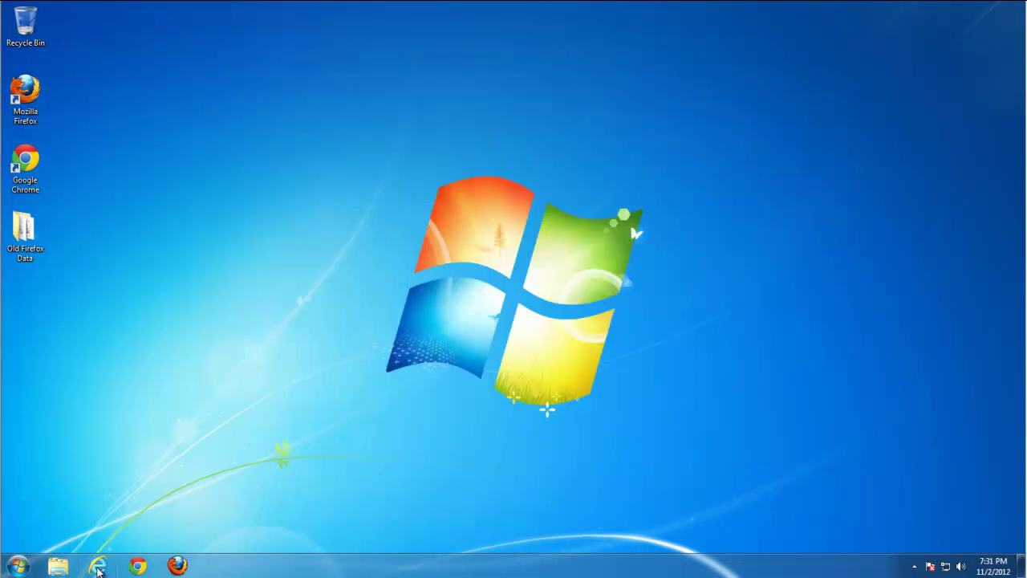
# Search Windows for conduit and show the full list of matching files.
pyautogui.click(18, 568)
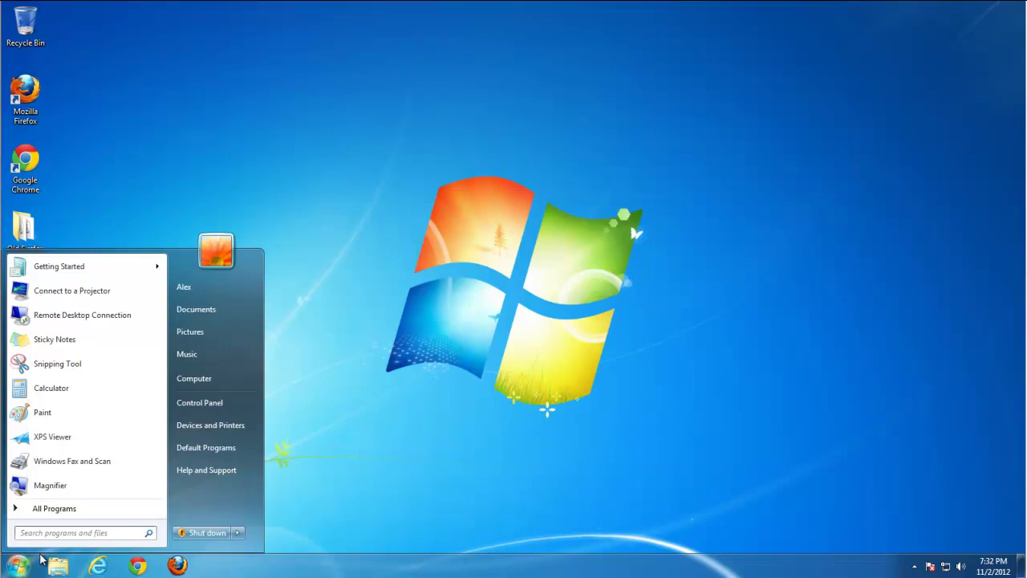
pyautogui.write('cond')
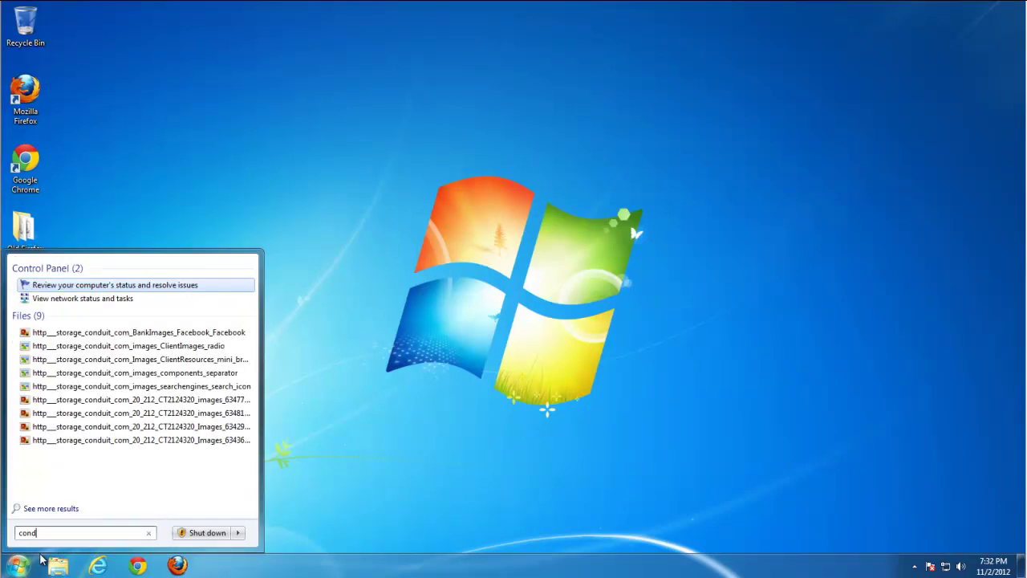
pyautogui.write('uit')
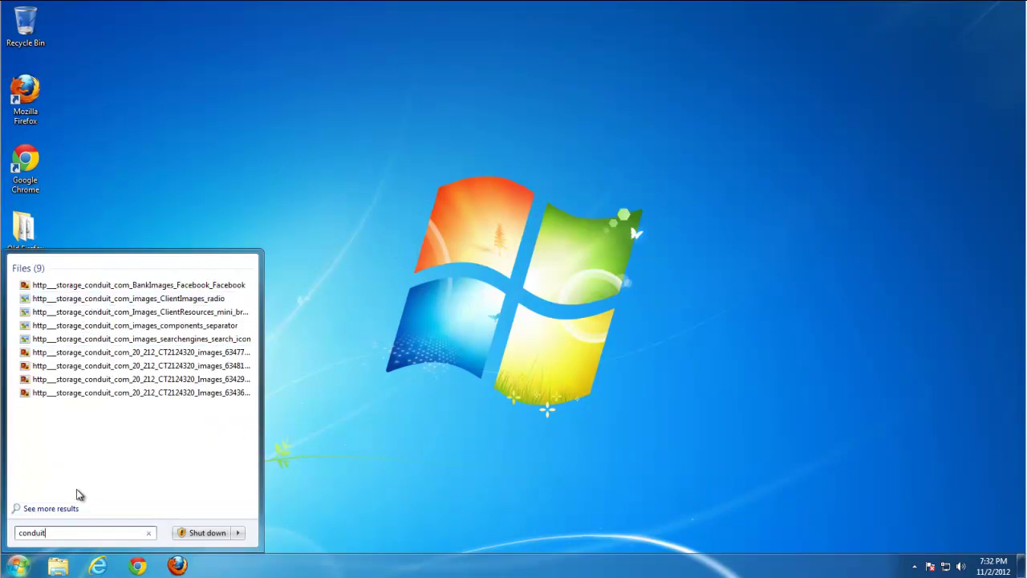
pyautogui.click(60, 510)
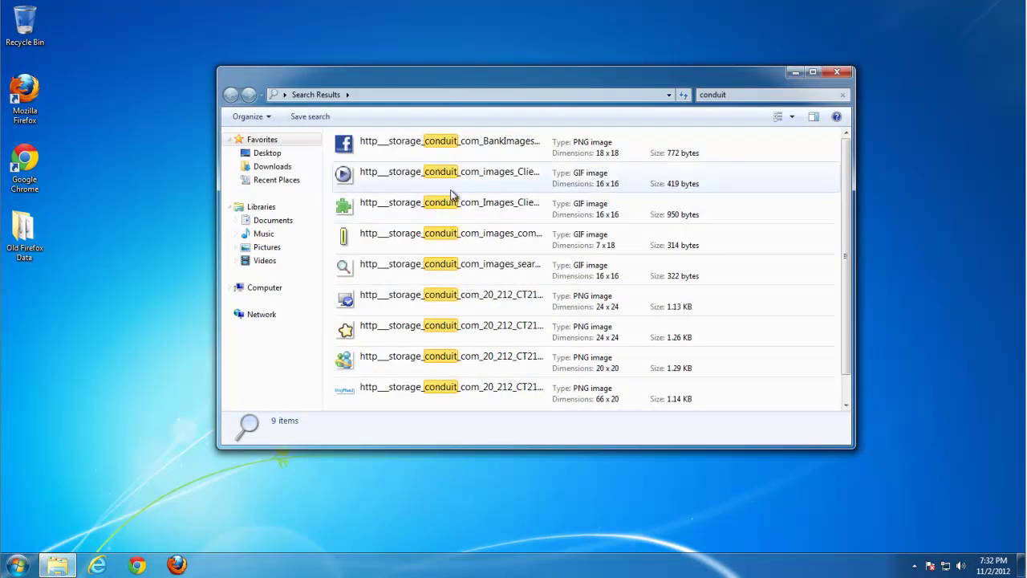
# Delete all the storage_conduit_com image files found and repeat the conduit search across the whole computer.
pyautogui.hotkey('ctrl', 'a')
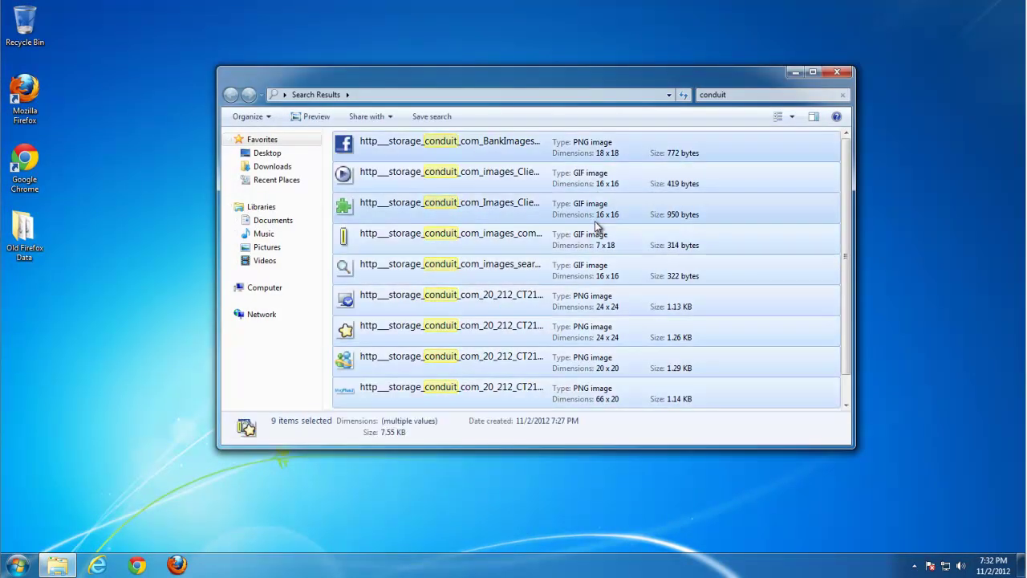
pyautogui.press('Delete')
pyautogui.press('Return')
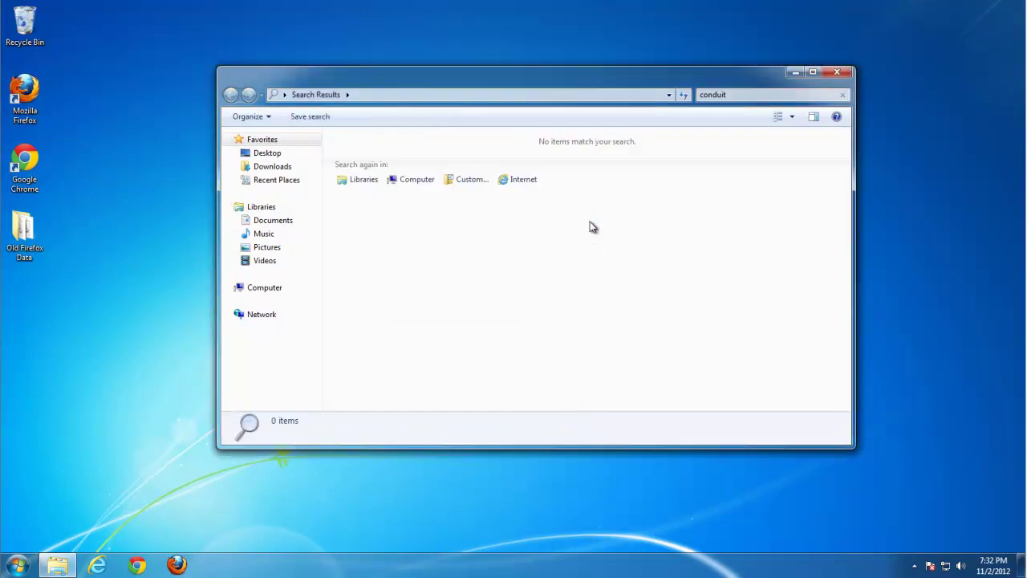
pyautogui.click(413, 181)
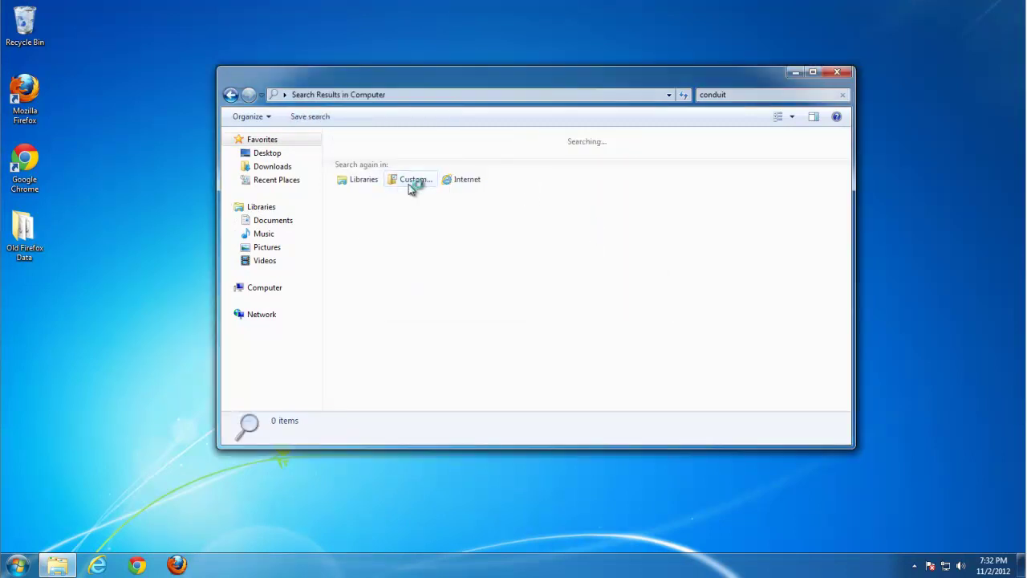
# Switch to Internet Explorer and enable deleting the browsing history on exit in Internet Options.
pyautogui.click(96, 565)
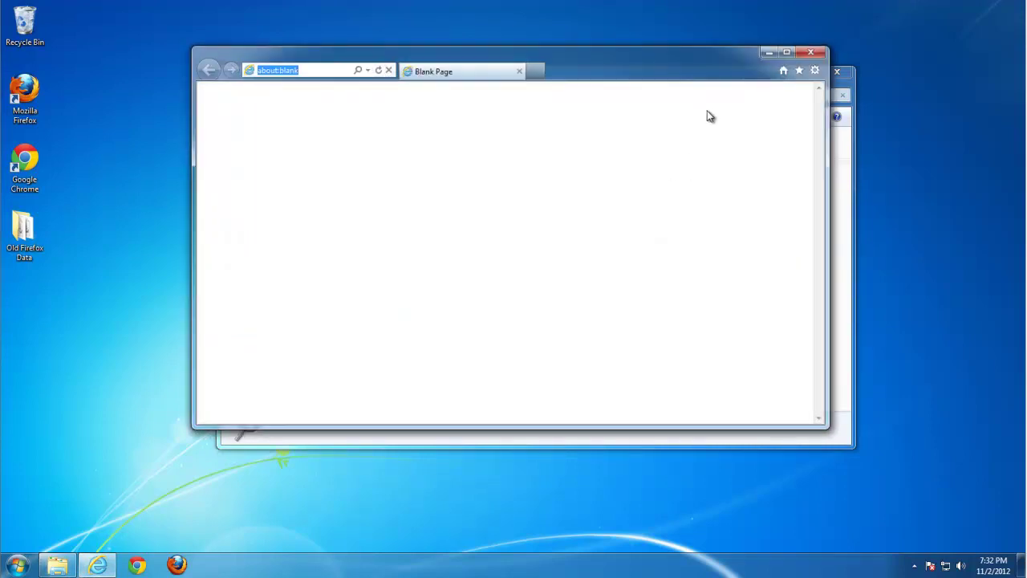
pyautogui.click(812, 70)
pyautogui.click(714, 210)
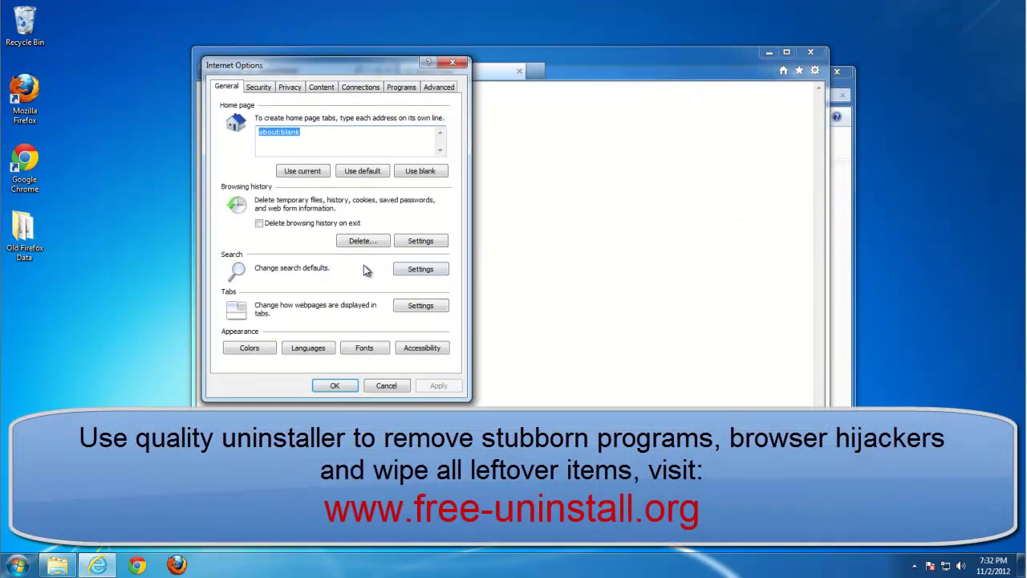
pyautogui.click(260, 223)
# Delete the temporary Internet files, cookies and history while preserving Favorites data, apply the Internet Options and close the browser.
pyautogui.click(361, 242)
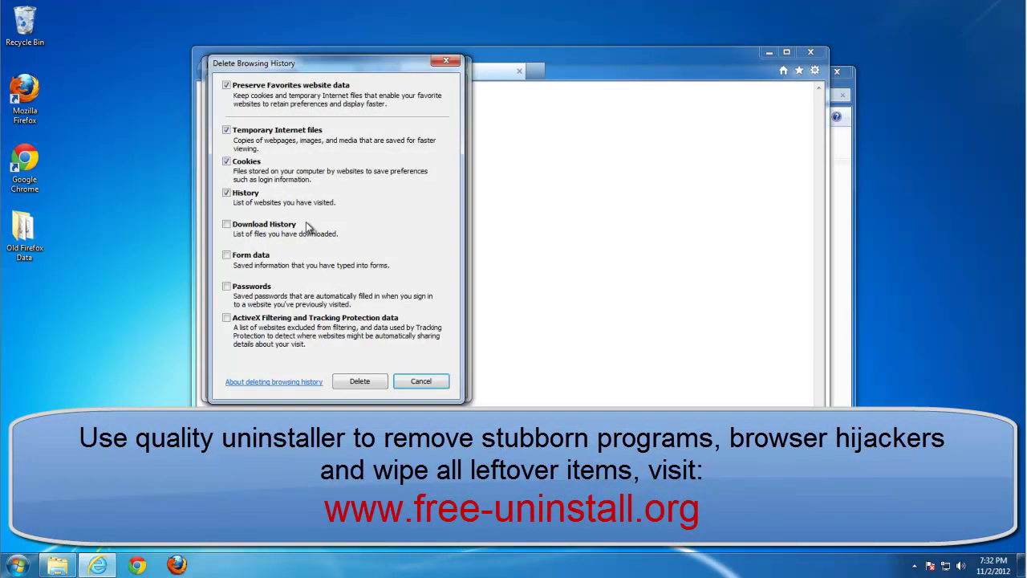
pyautogui.click(361, 381)
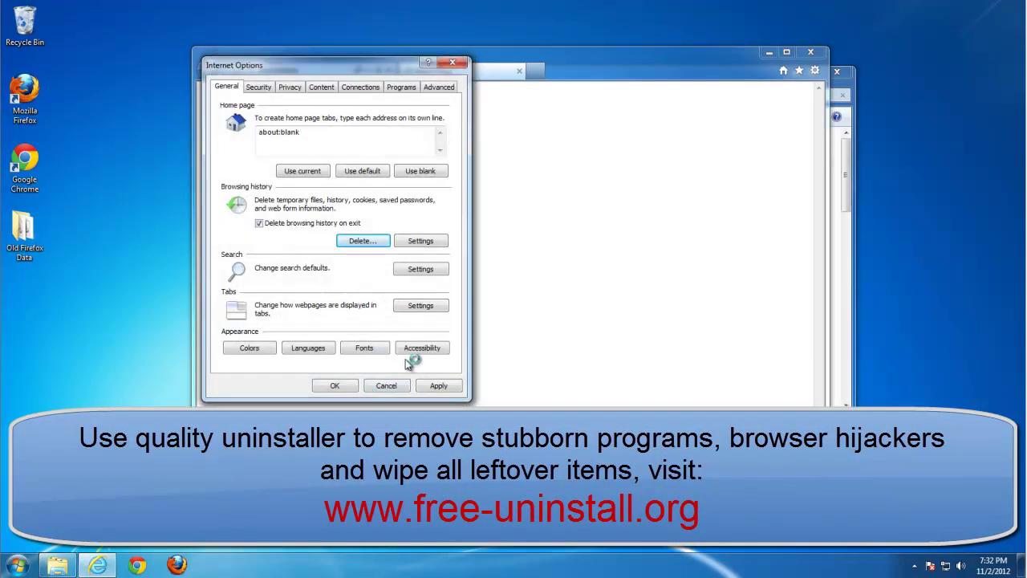
pyautogui.click(438, 386)
pyautogui.click(338, 386)
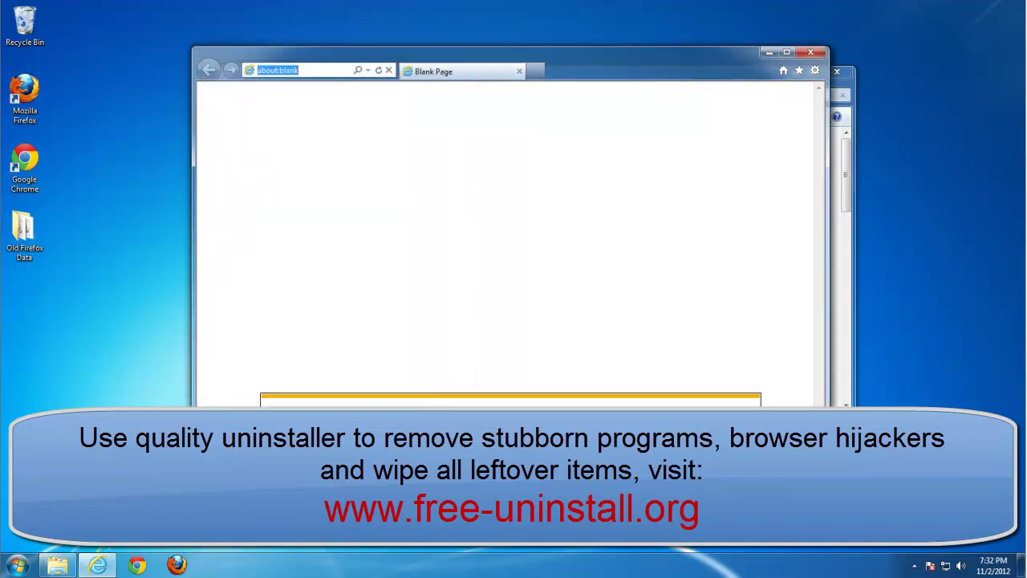
pyautogui.click(811, 52)
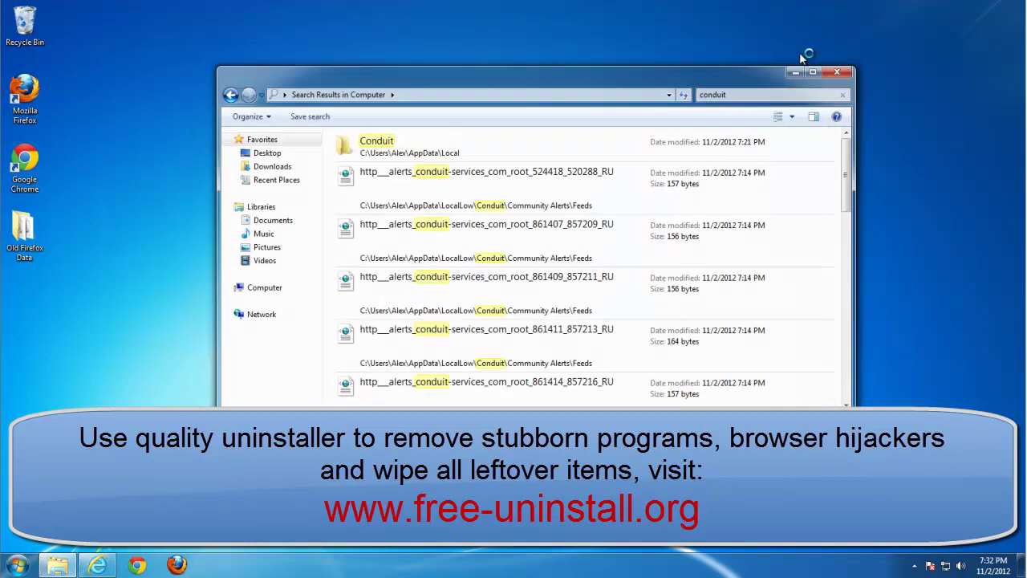
# Delete the Conduit folder and the first conduit-services alert feed file from the computer search results.
pyautogui.click(417, 148)
pyautogui.press('Delete')
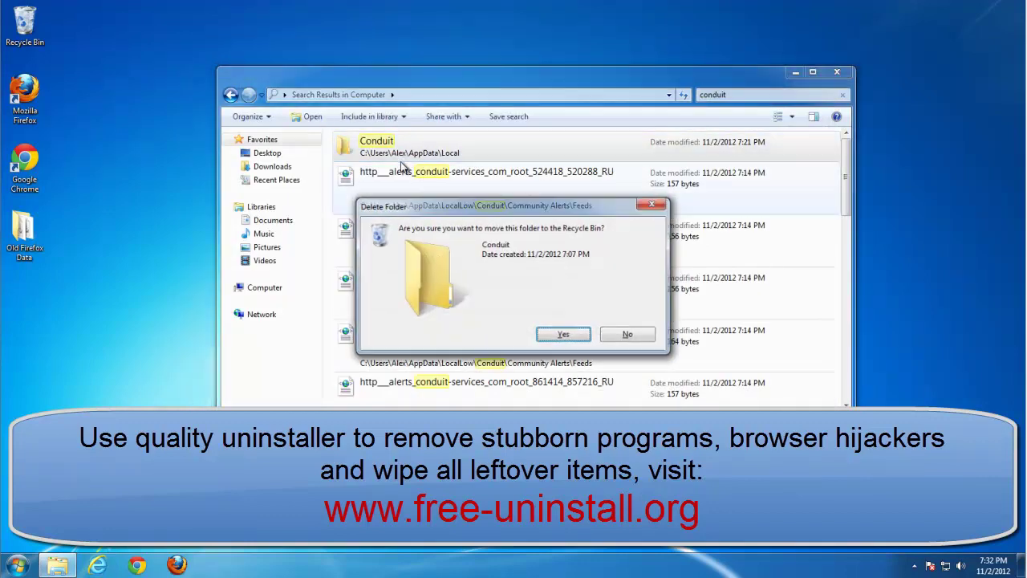
pyautogui.press('Return')
pyautogui.click(423, 178)
pyautogui.press('Delete')
pyautogui.press('Return')
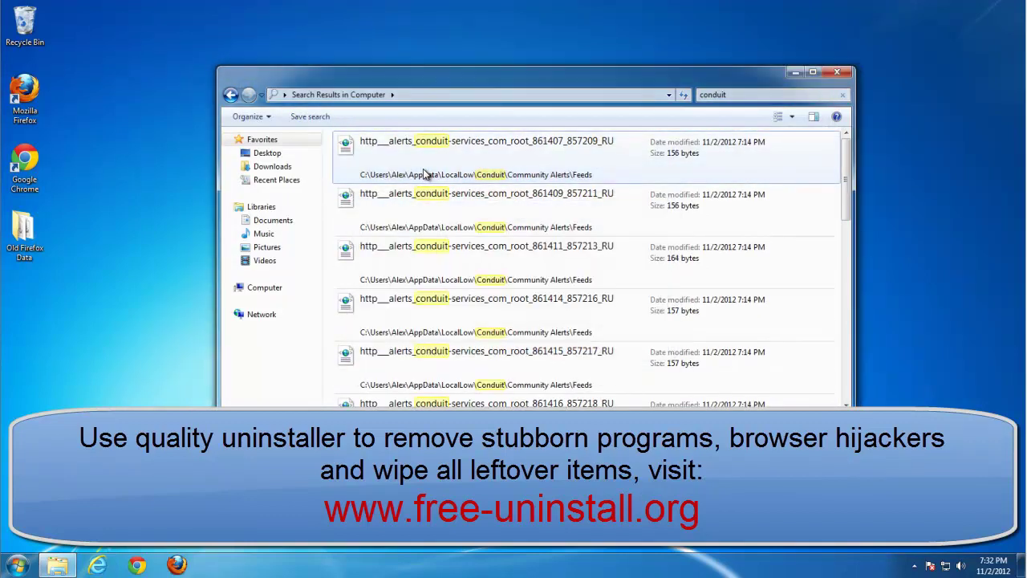